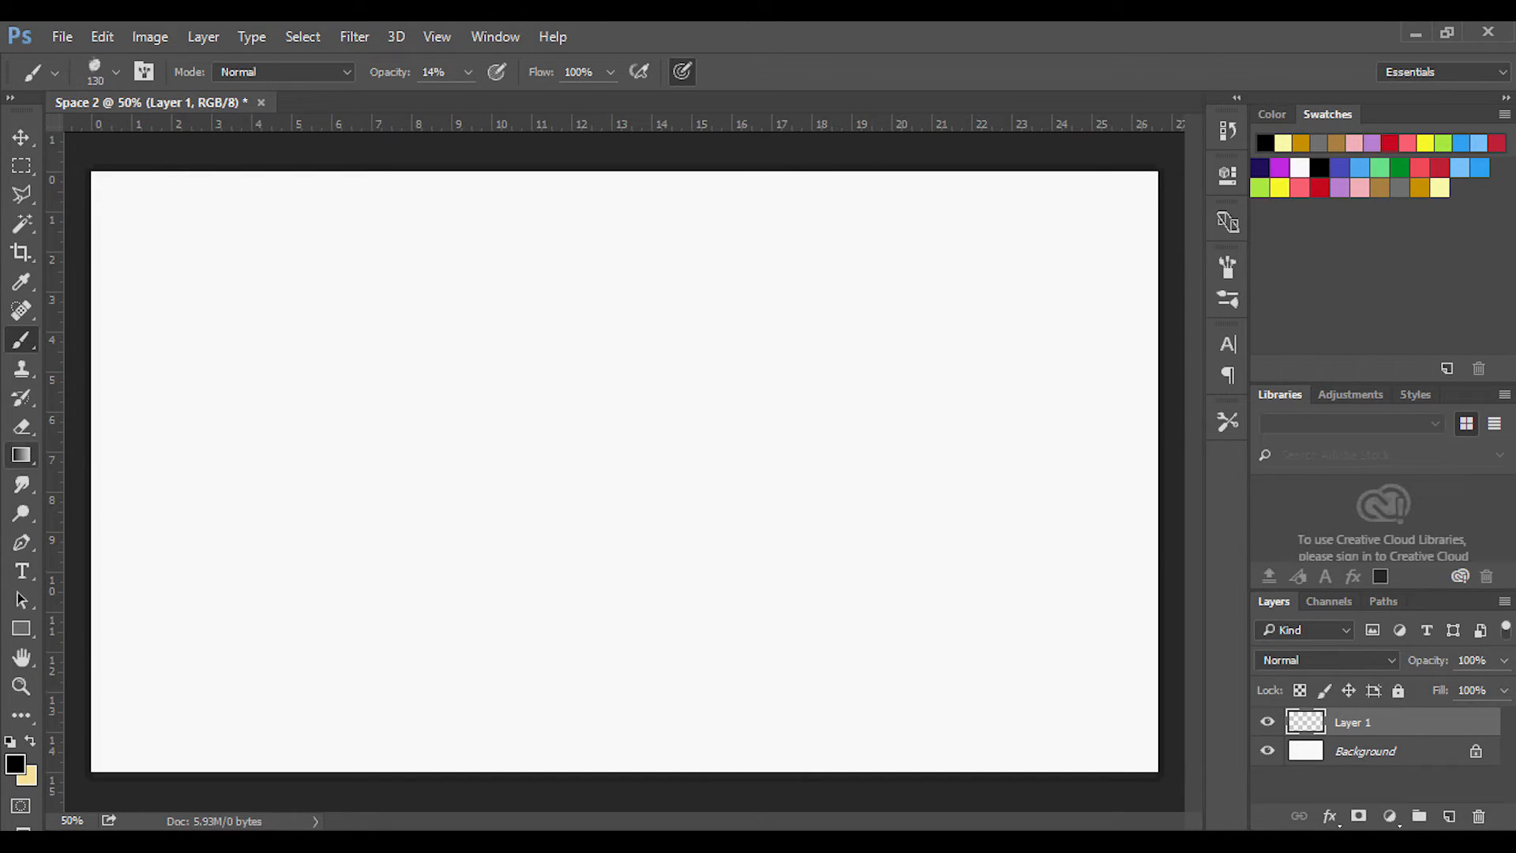
# Fill Layer 1 with the dark indigo swatch using the Paint Bucket.
pyautogui.click(20, 455)
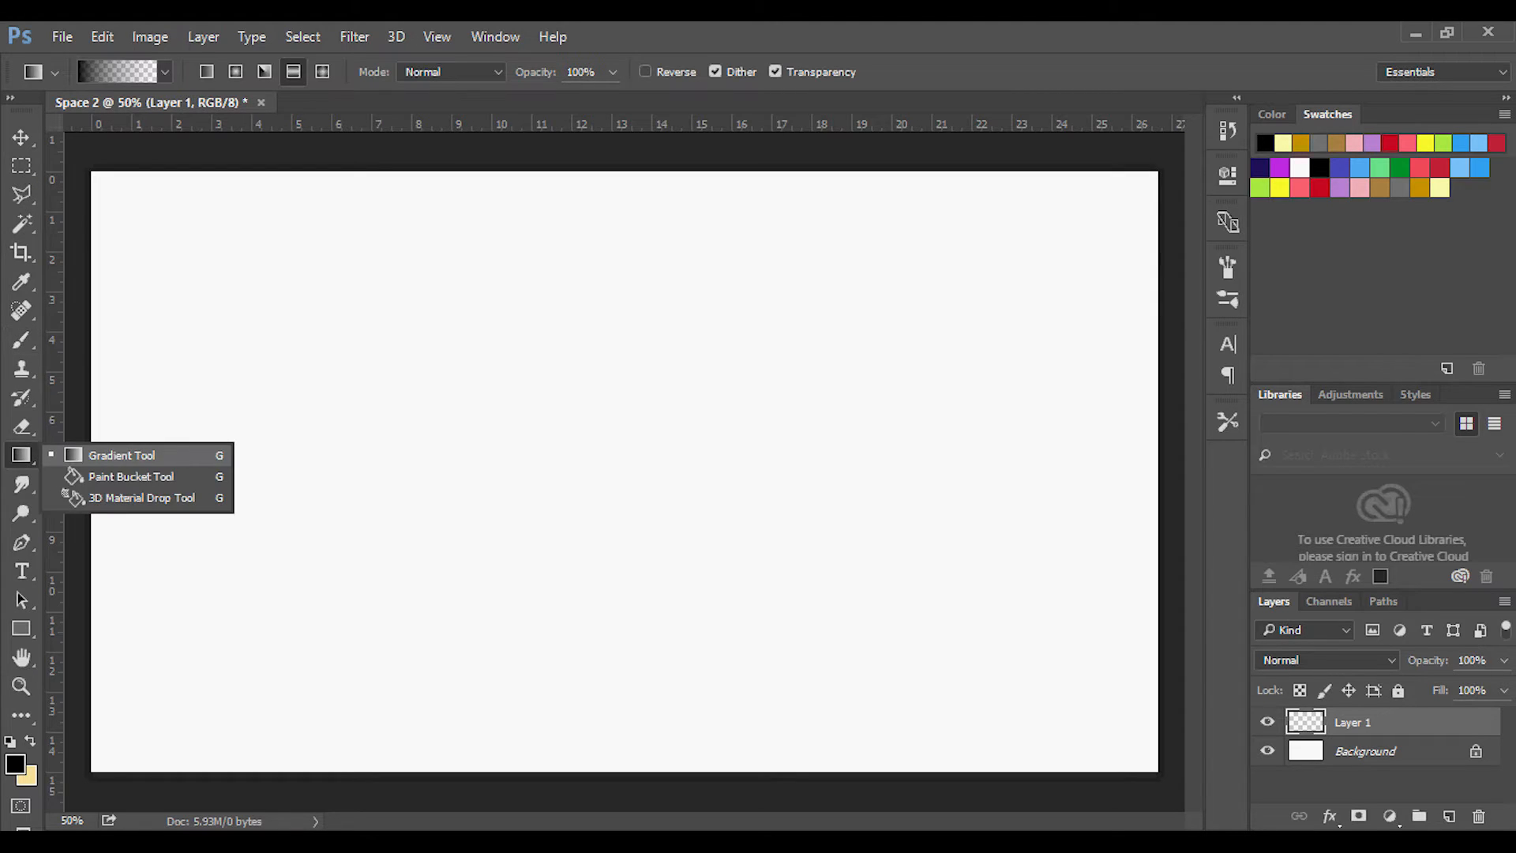
pyautogui.click(130, 476)
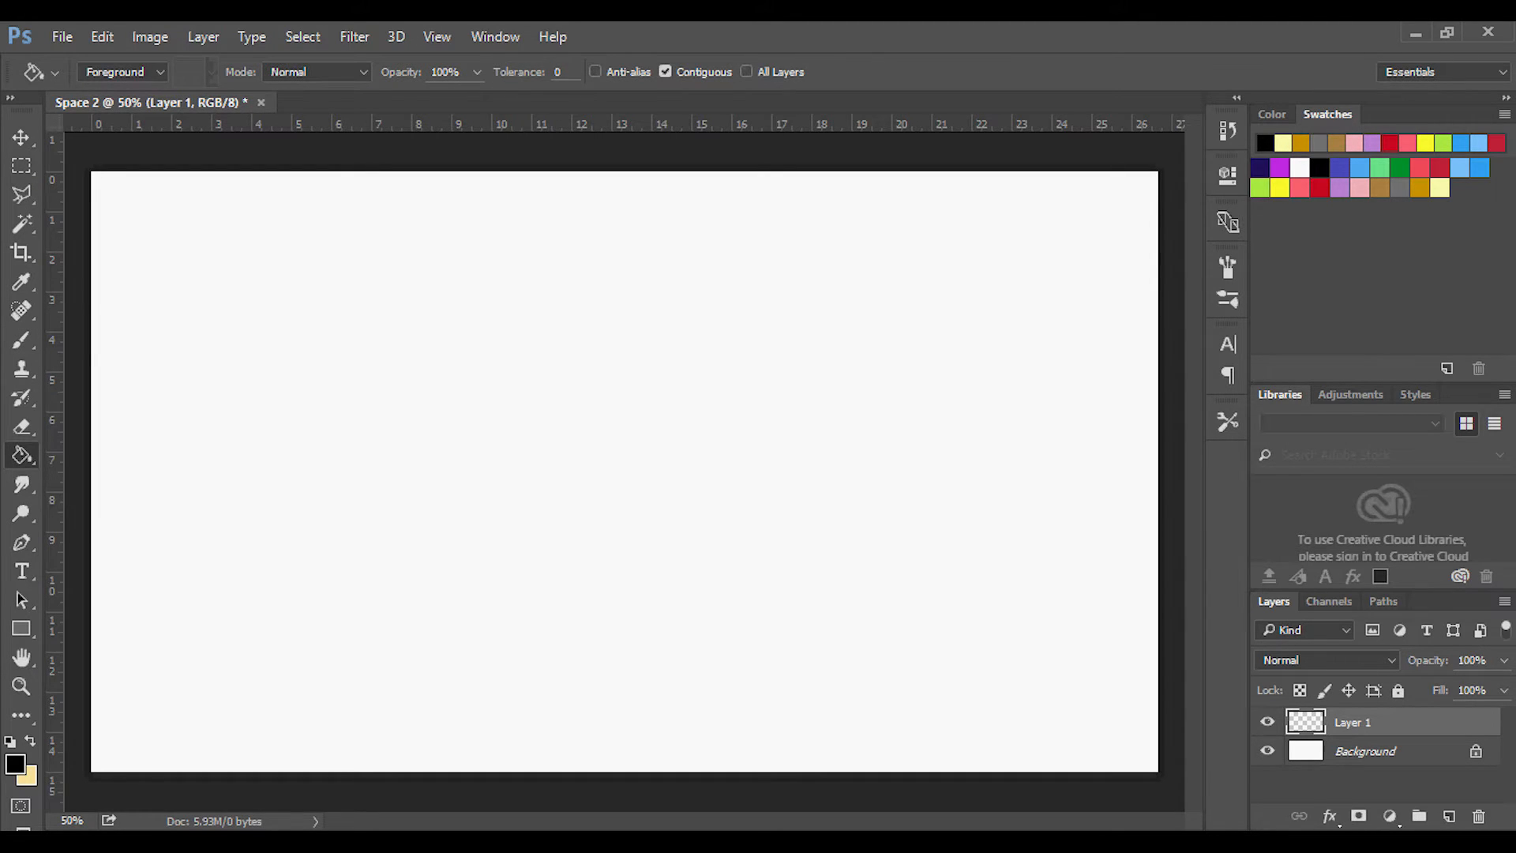
pyautogui.click(1260, 168)
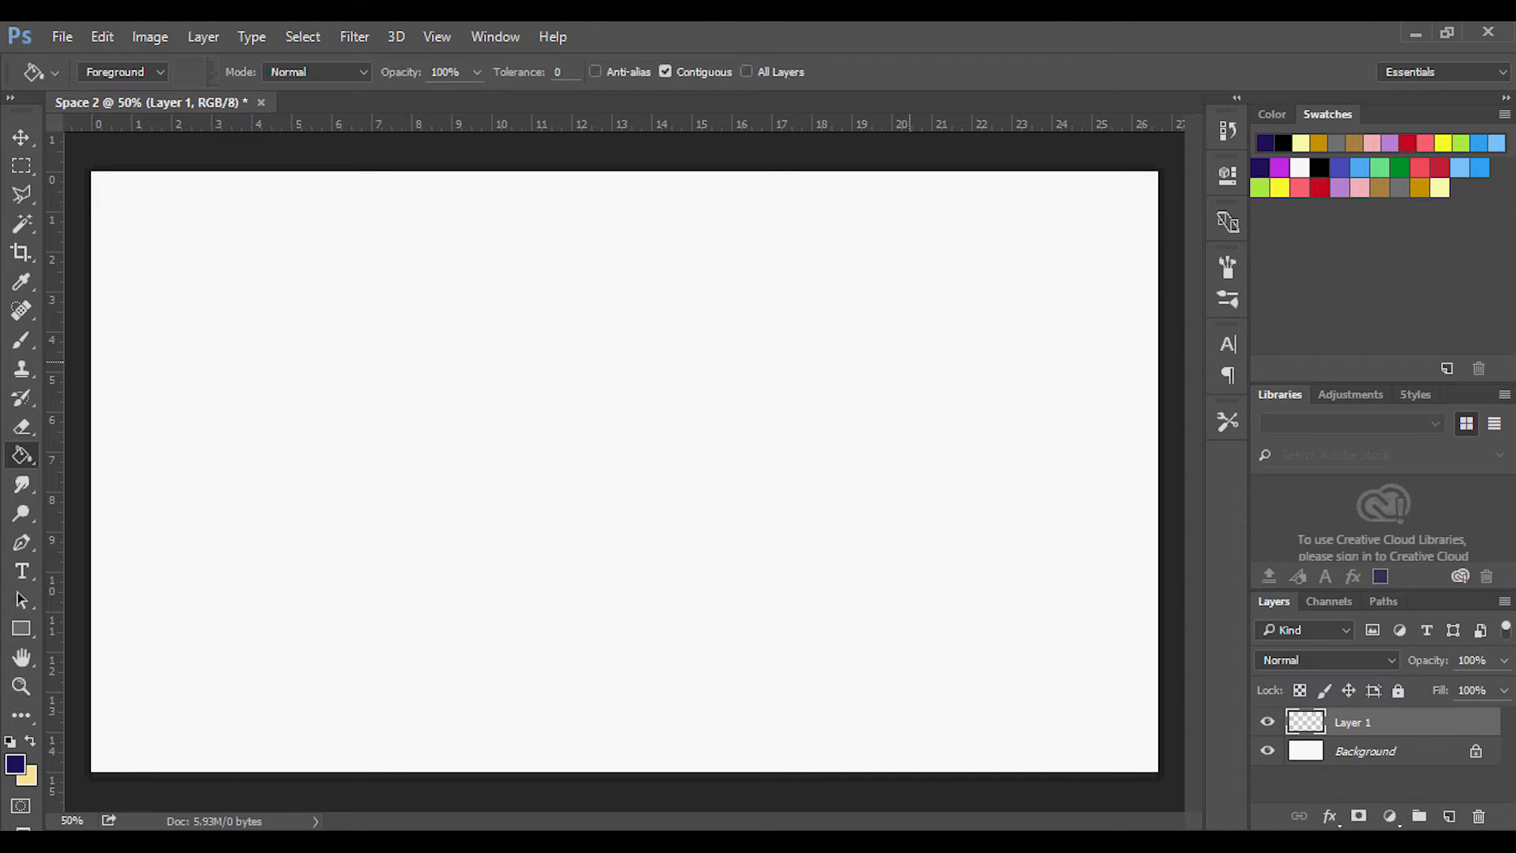
pyautogui.click(910, 362)
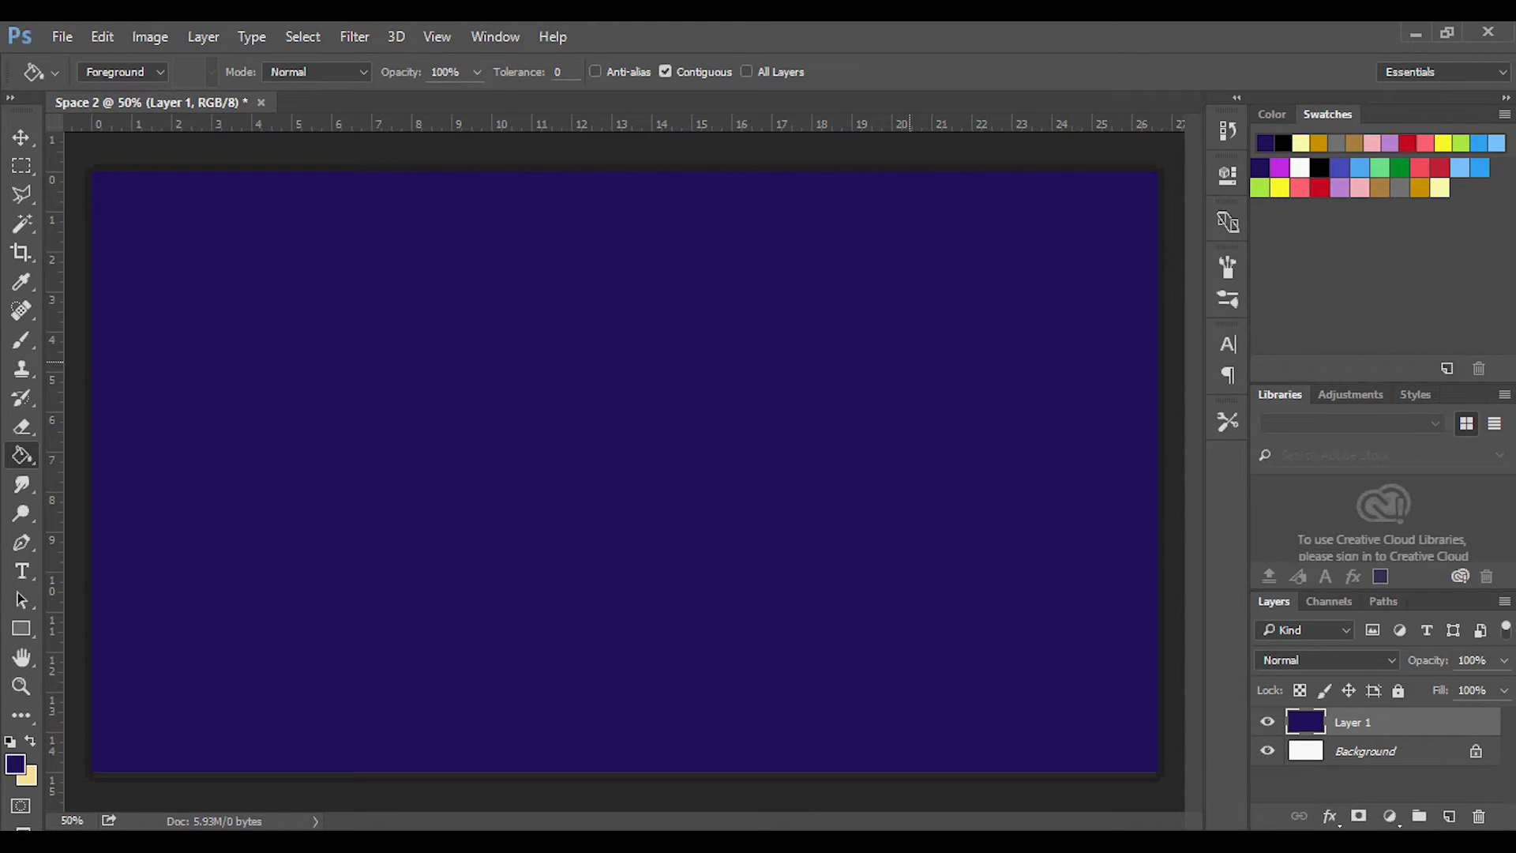
# Activate the Gradient tool with the linear style, keeping the foreground-to-transparent gradient.
pyautogui.rightClick(22, 455)
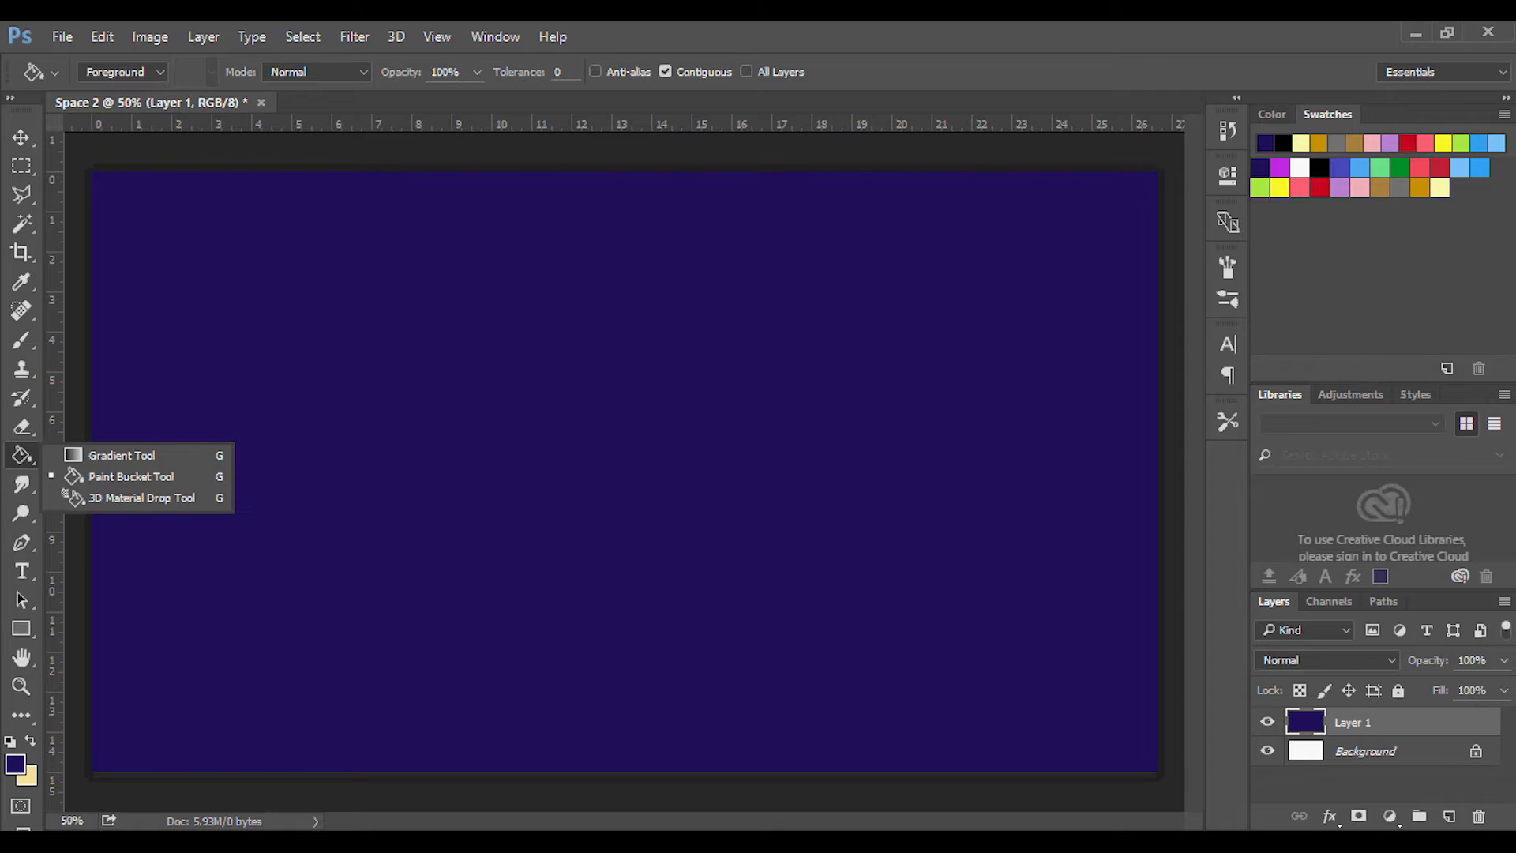
pyautogui.click(110, 450)
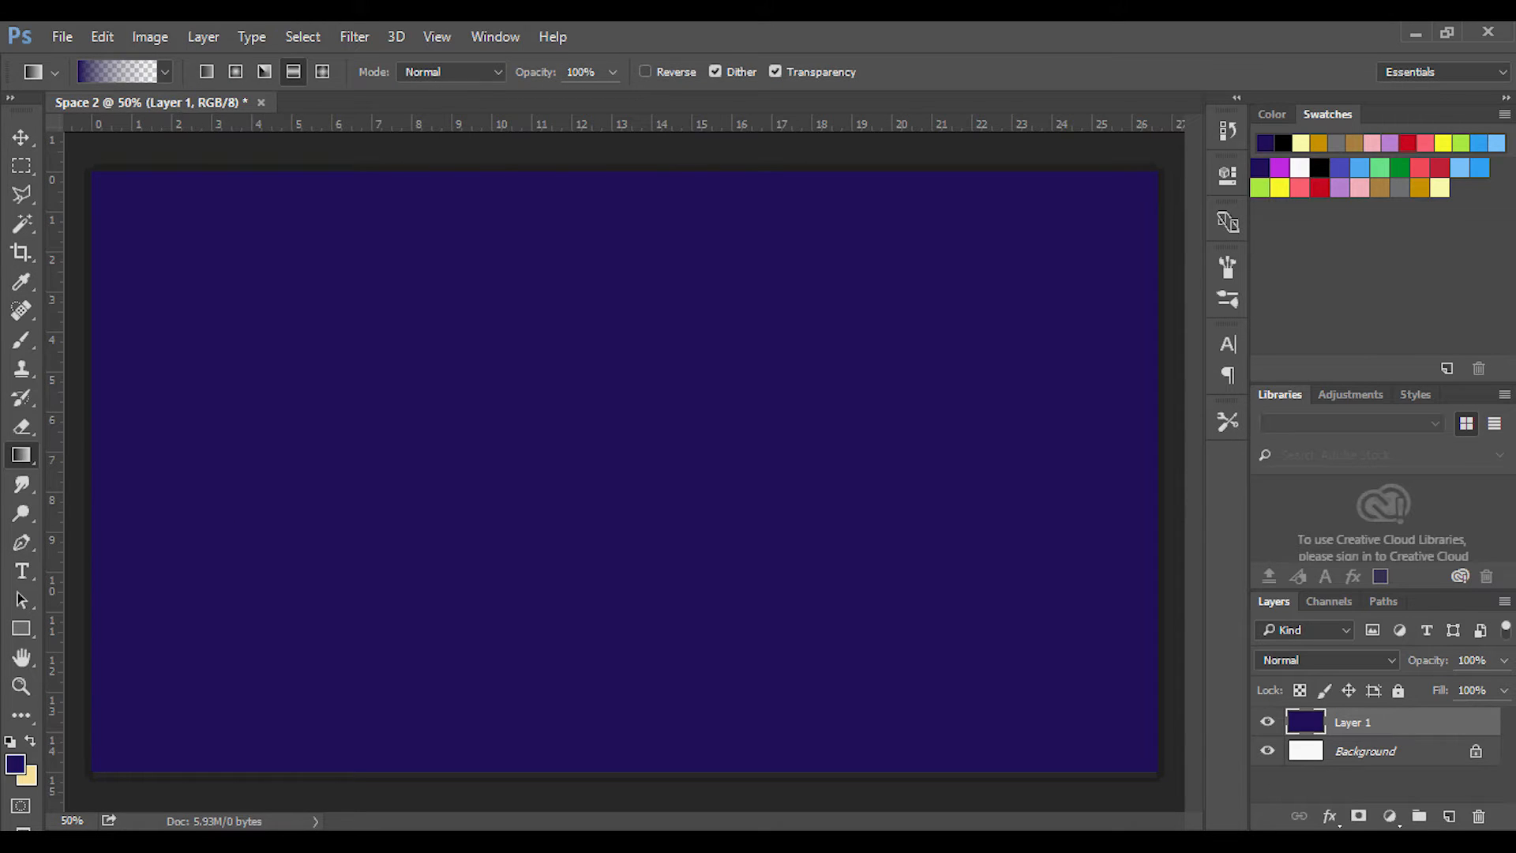
pyautogui.click(206, 71)
pyautogui.click(165, 71)
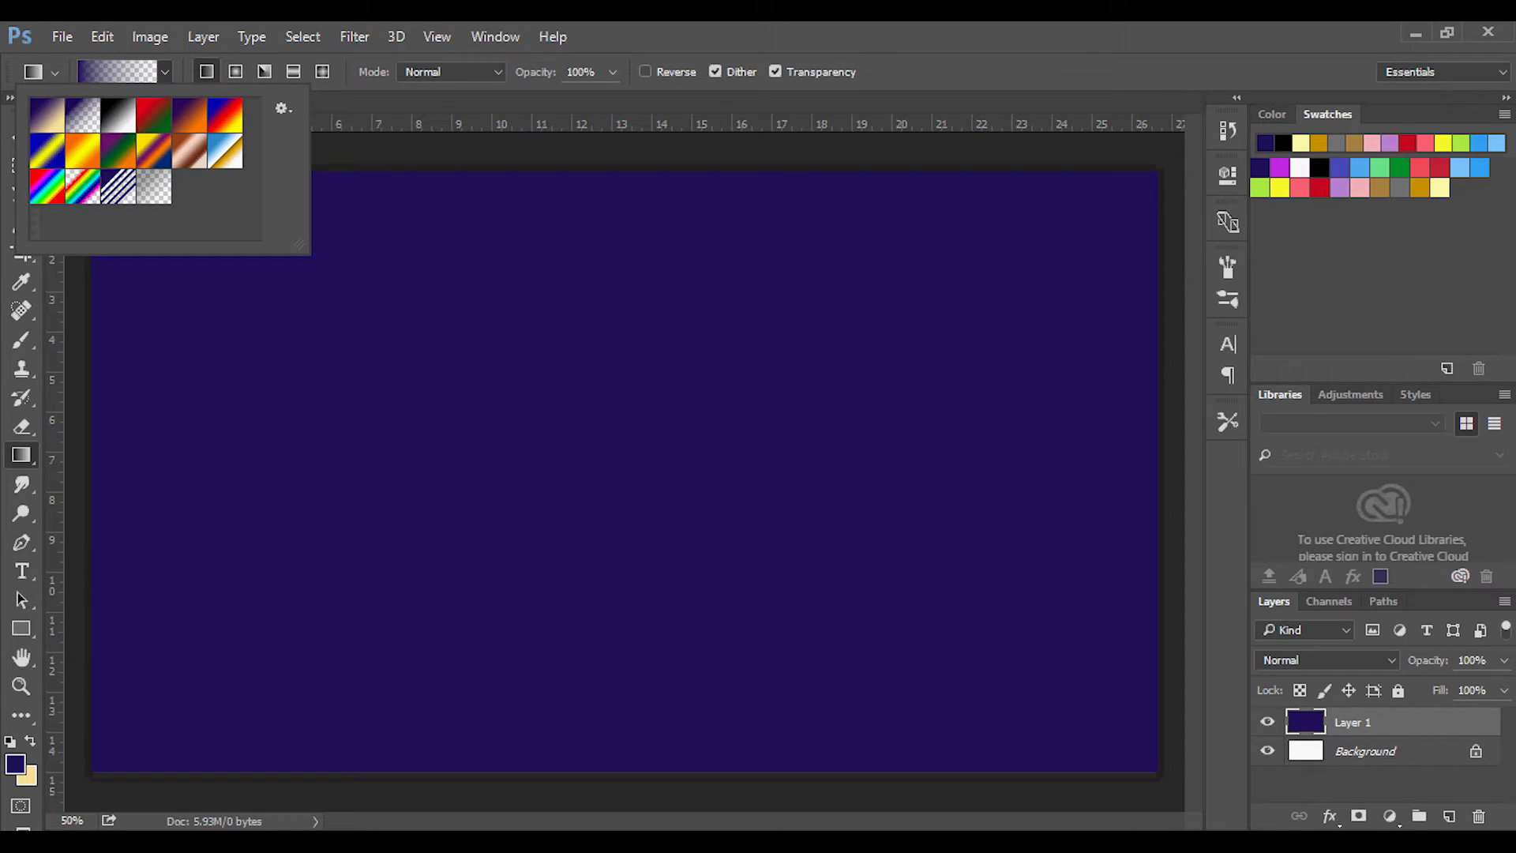
pyautogui.click(165, 72)
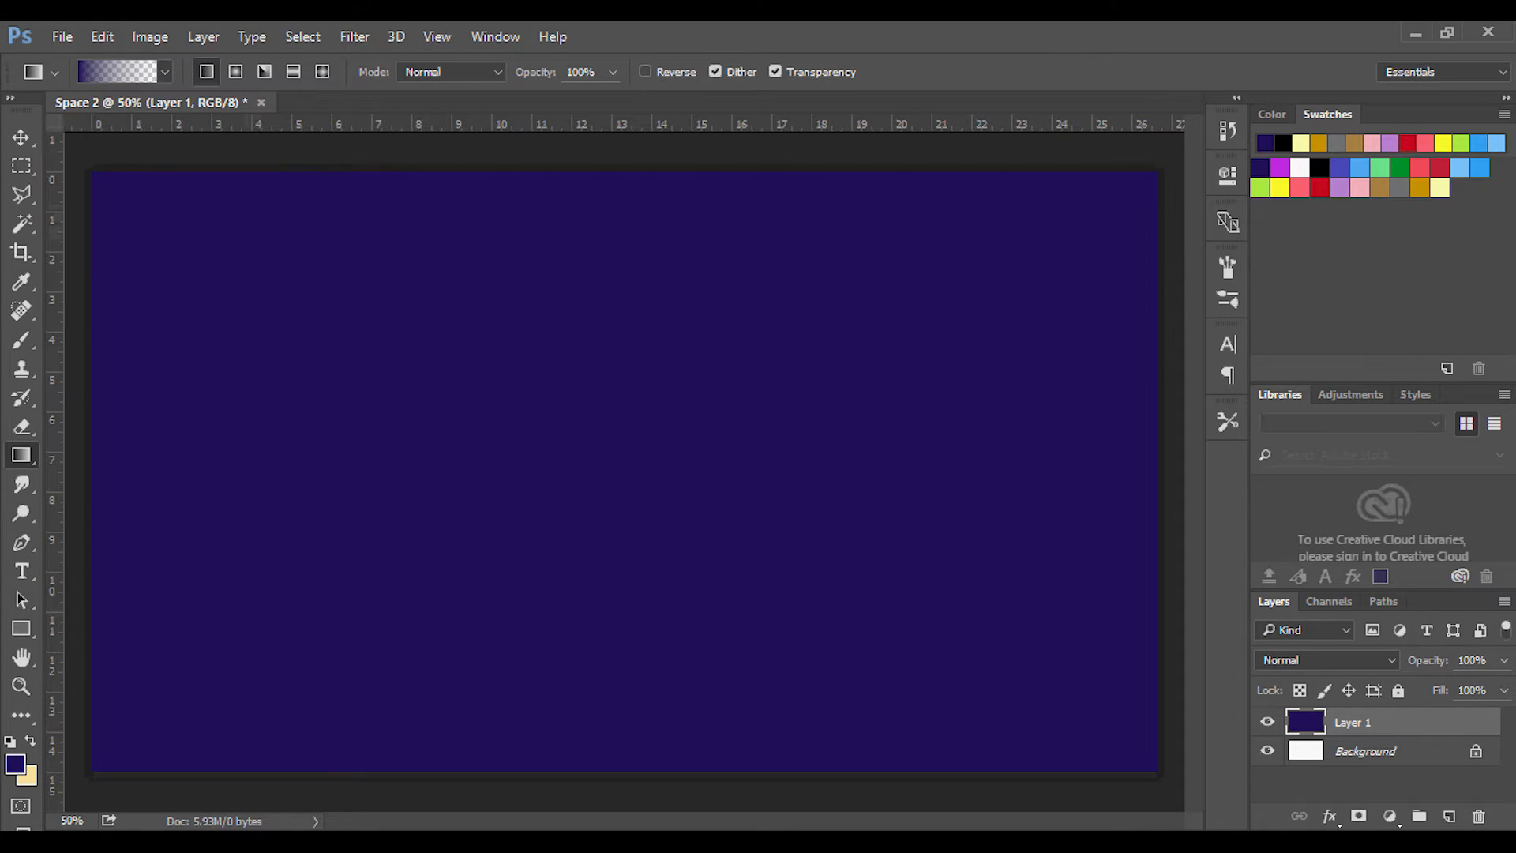
# Try a short black linear gradient inward from the canvas's upper-left corner on Layer 1, and undo it.
pyautogui.click(1319, 167)
pyautogui.scroll(-3, 398, 325)
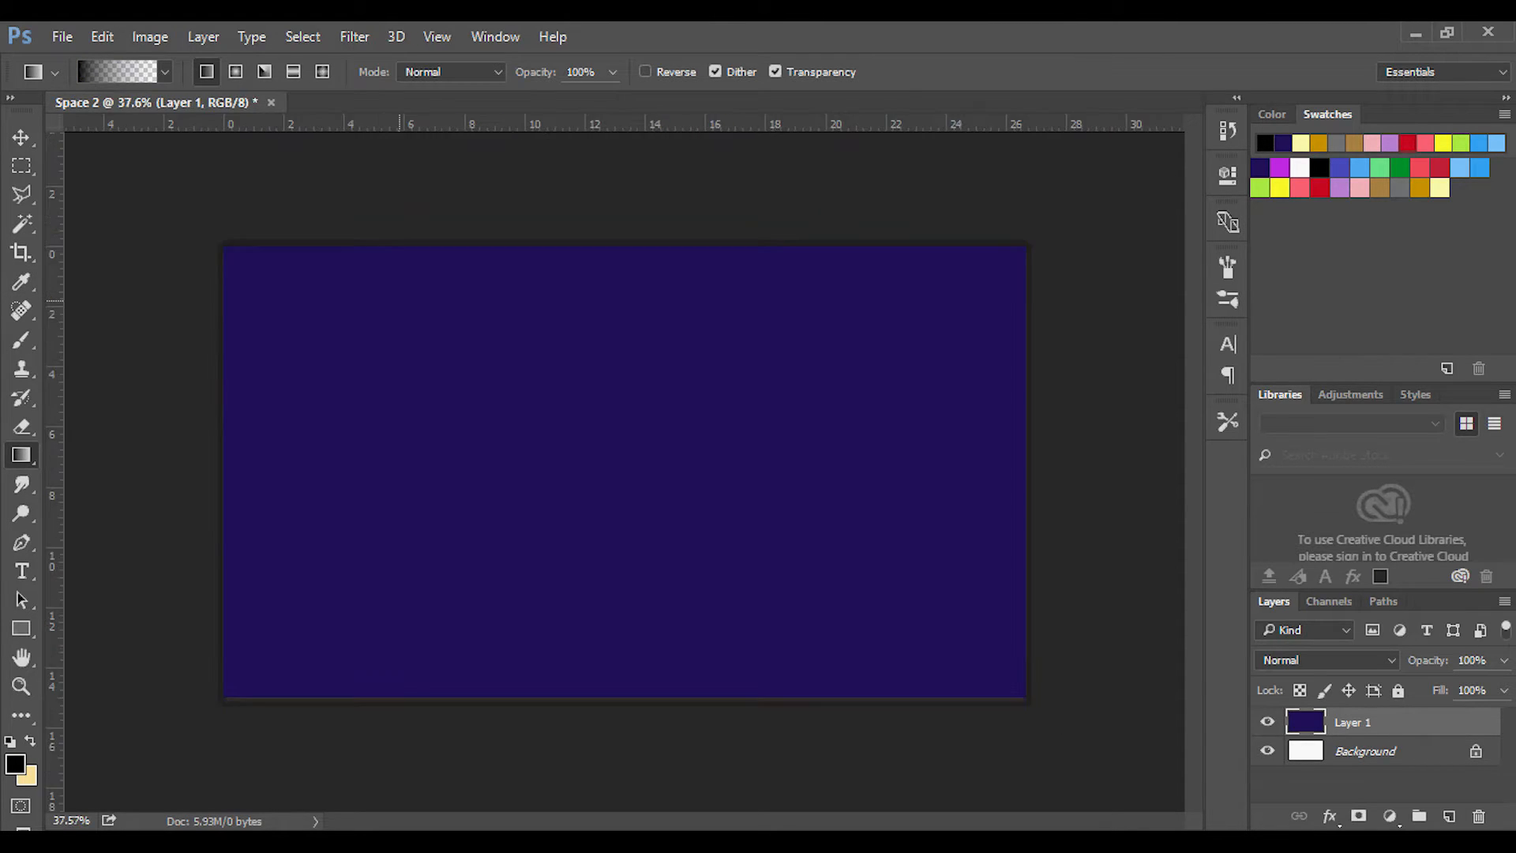
pyautogui.scroll(2, 302, 316)
pyautogui.moveTo(219, 241); pyautogui.dragTo(452, 415)
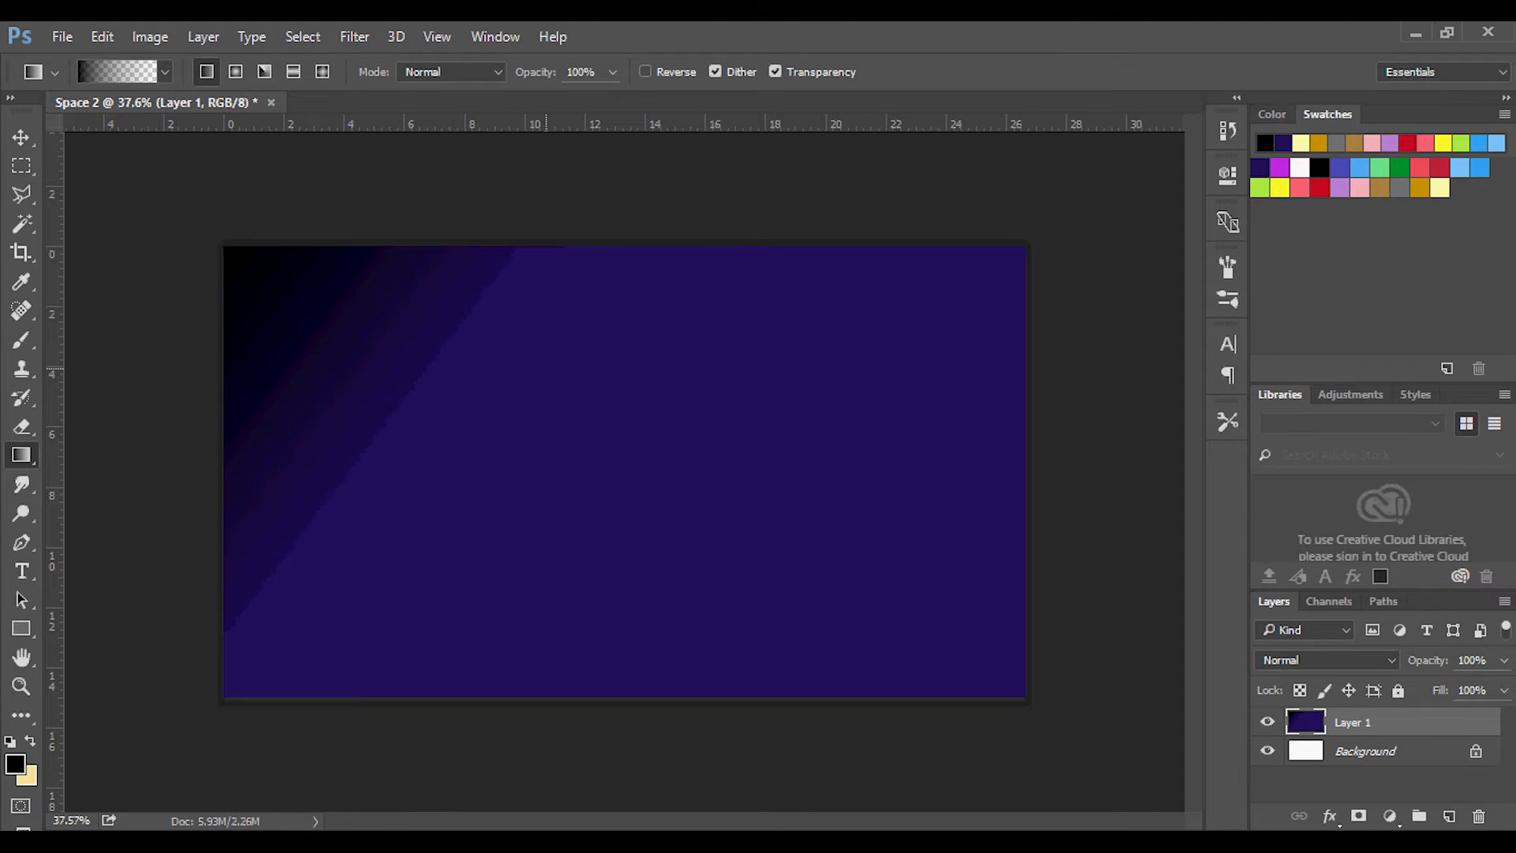
pyautogui.hotkey('ctrl', 'z')
# Try a longer black gradient starting well outside the canvas's upper-left corner, and undo it.
pyautogui.scroll(-7, 534, 337)
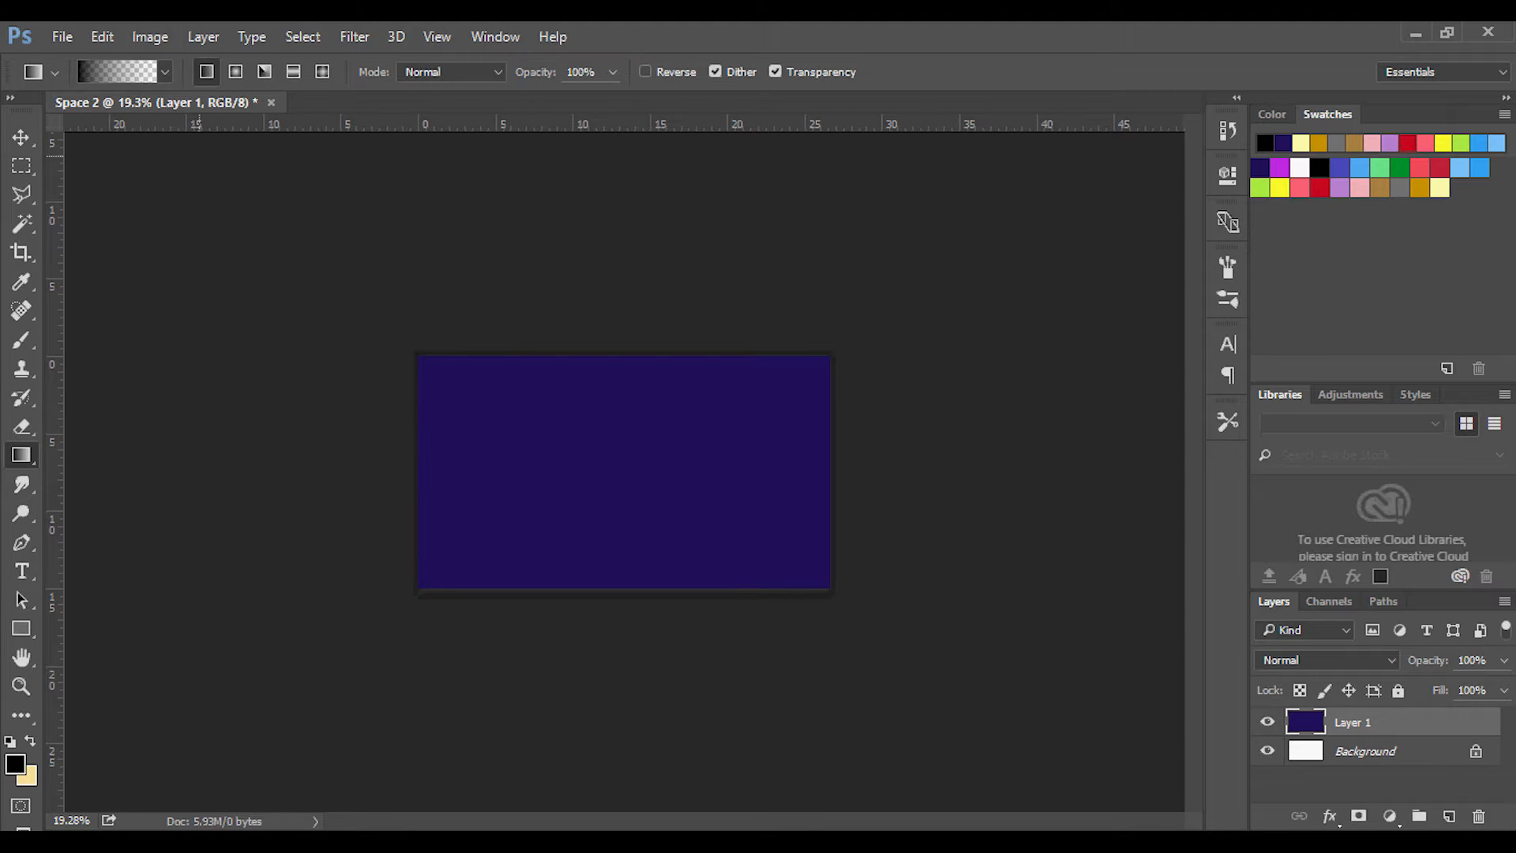
pyautogui.moveTo(197, 152); pyautogui.dragTo(697, 523)
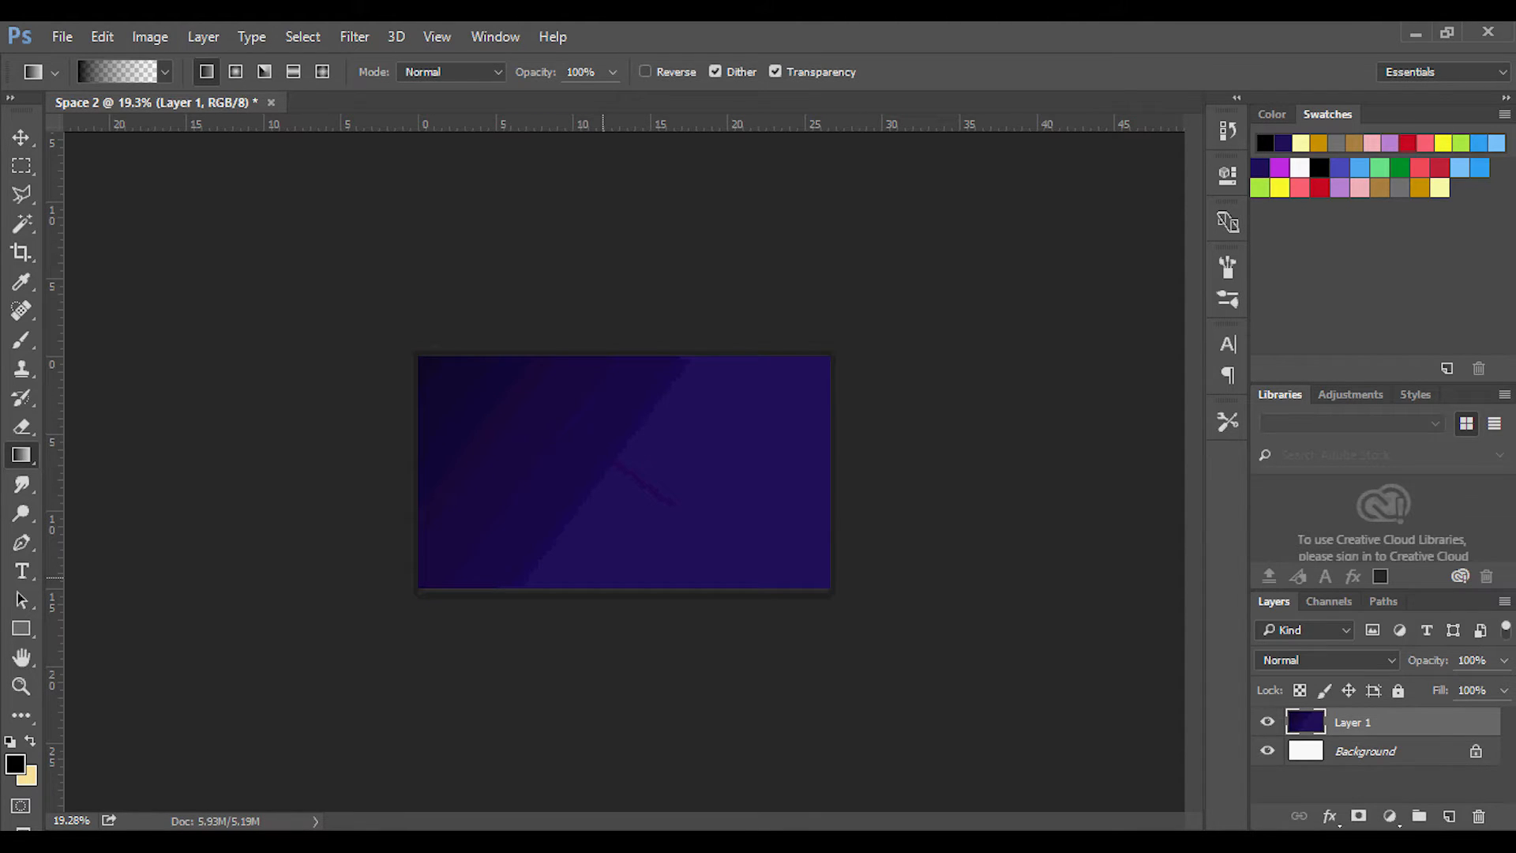
pyautogui.hotkey('ctrl', 'z')
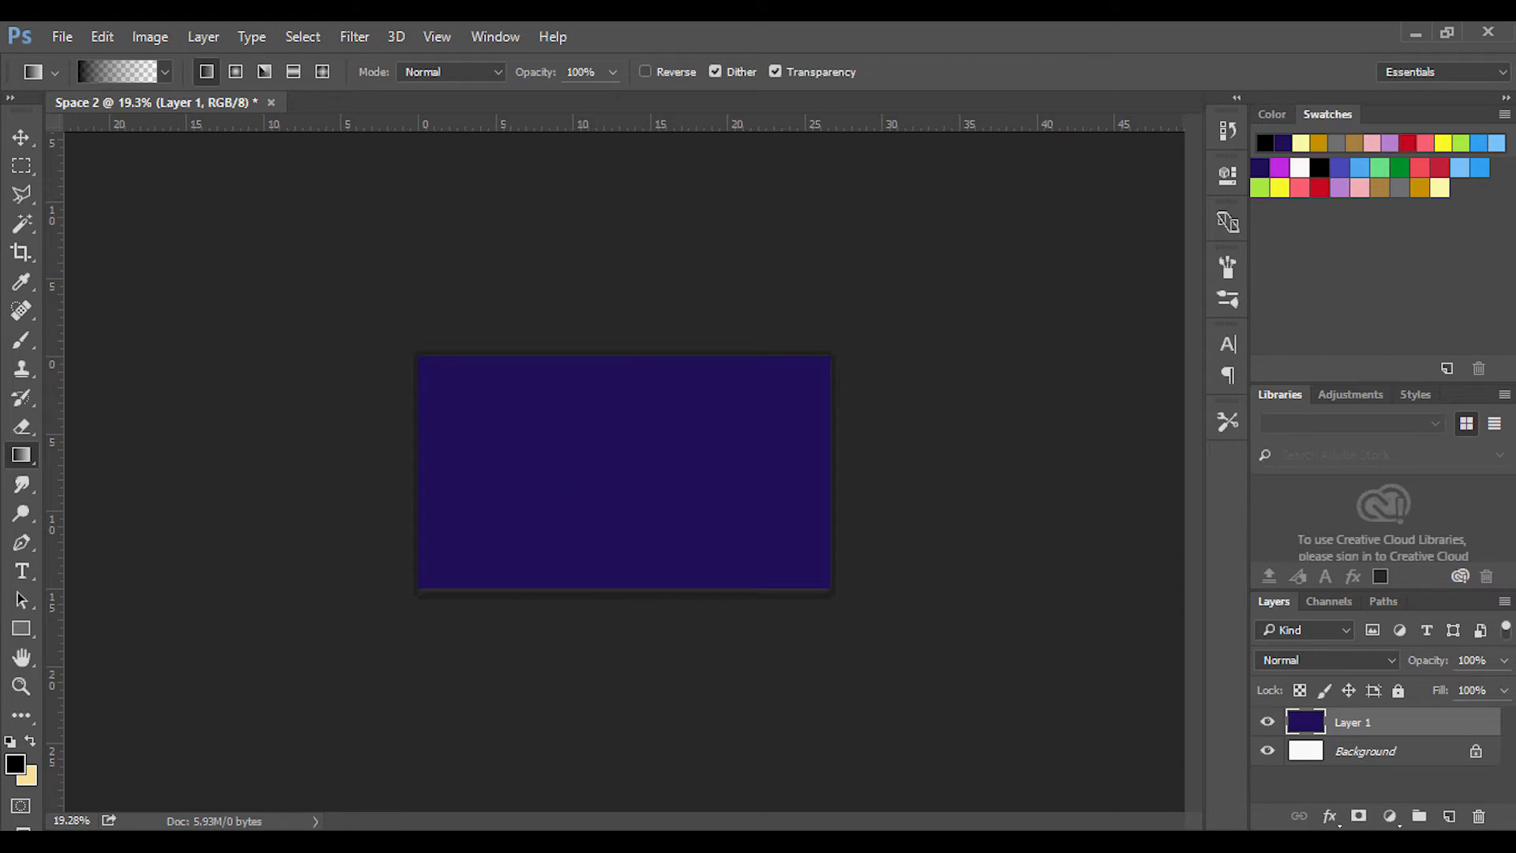
# Darken the indigo foreground colour to H 256, S 92, B 26 and fill Layer 1 with it using the Paint Bucket.
pyautogui.click(1271, 115)
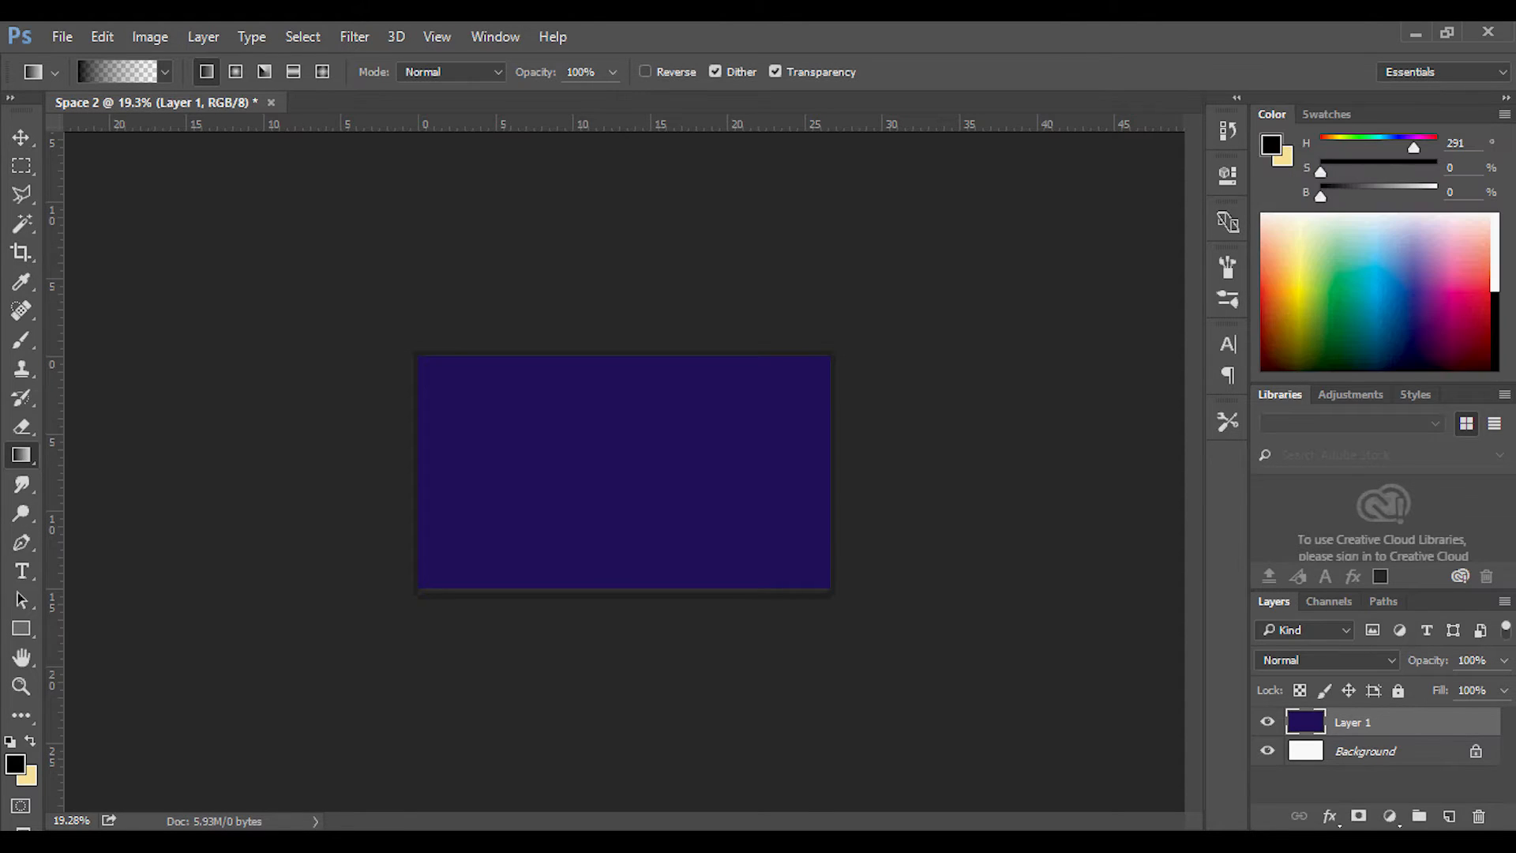
pyautogui.click(1327, 115)
pyautogui.click(1261, 167)
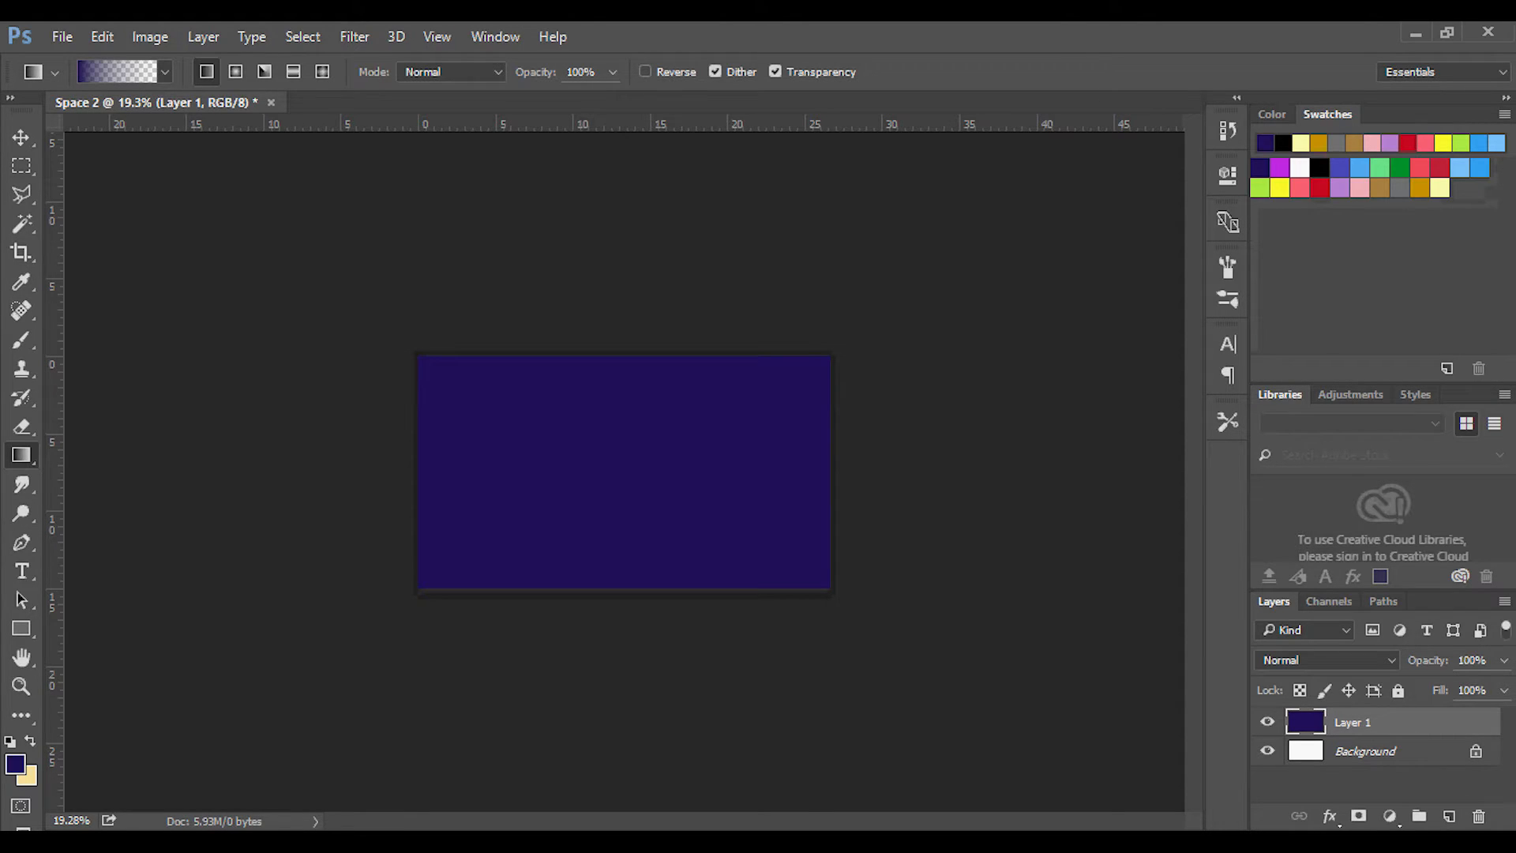
pyautogui.click(1271, 114)
pyautogui.moveTo(1361, 196); pyautogui.dragTo(1427, 172)
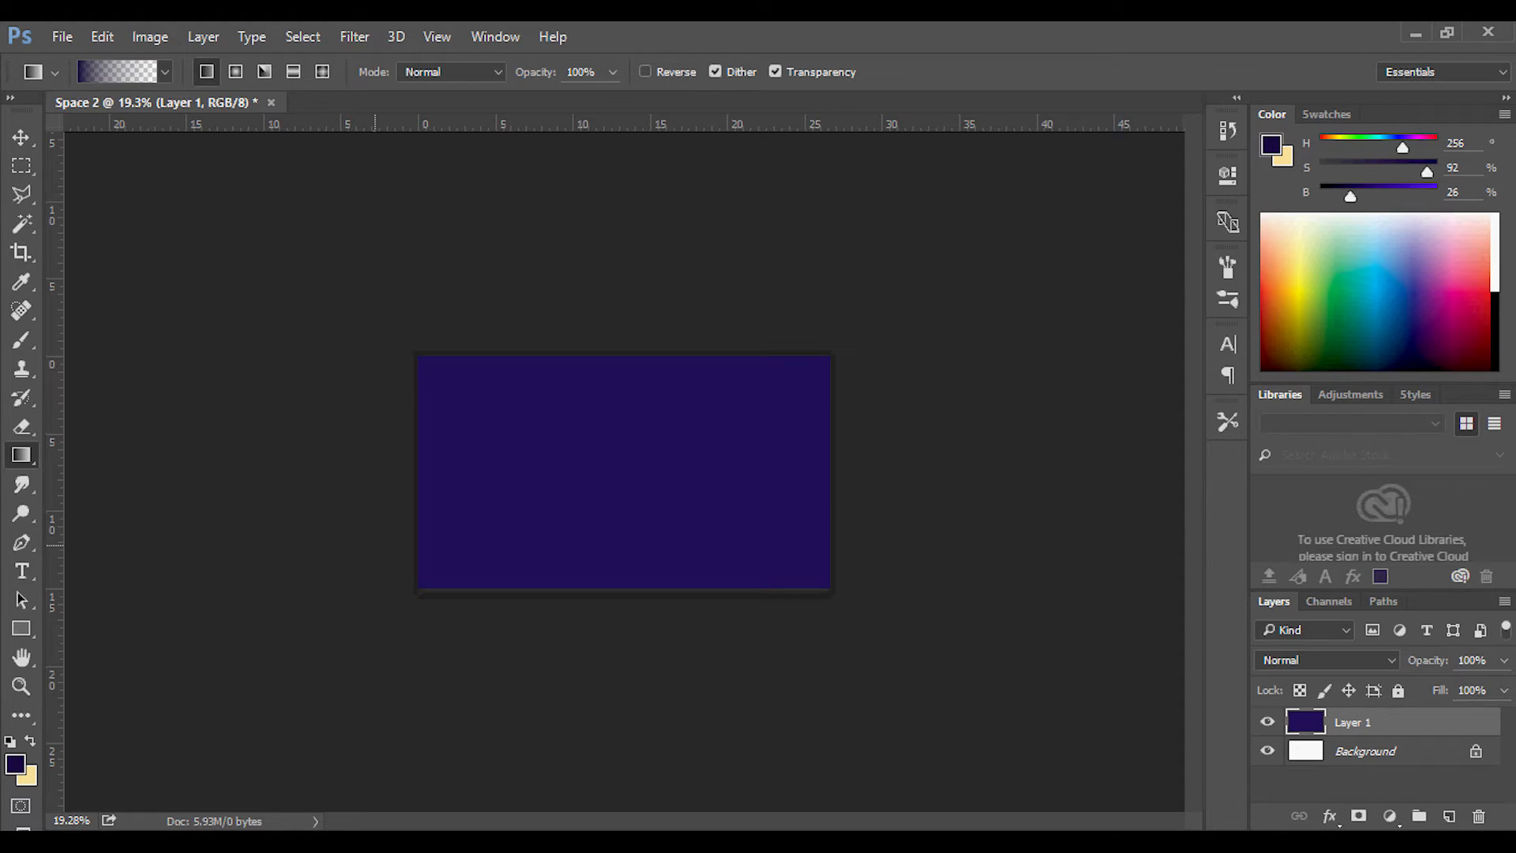
pyautogui.rightClick(21, 455)
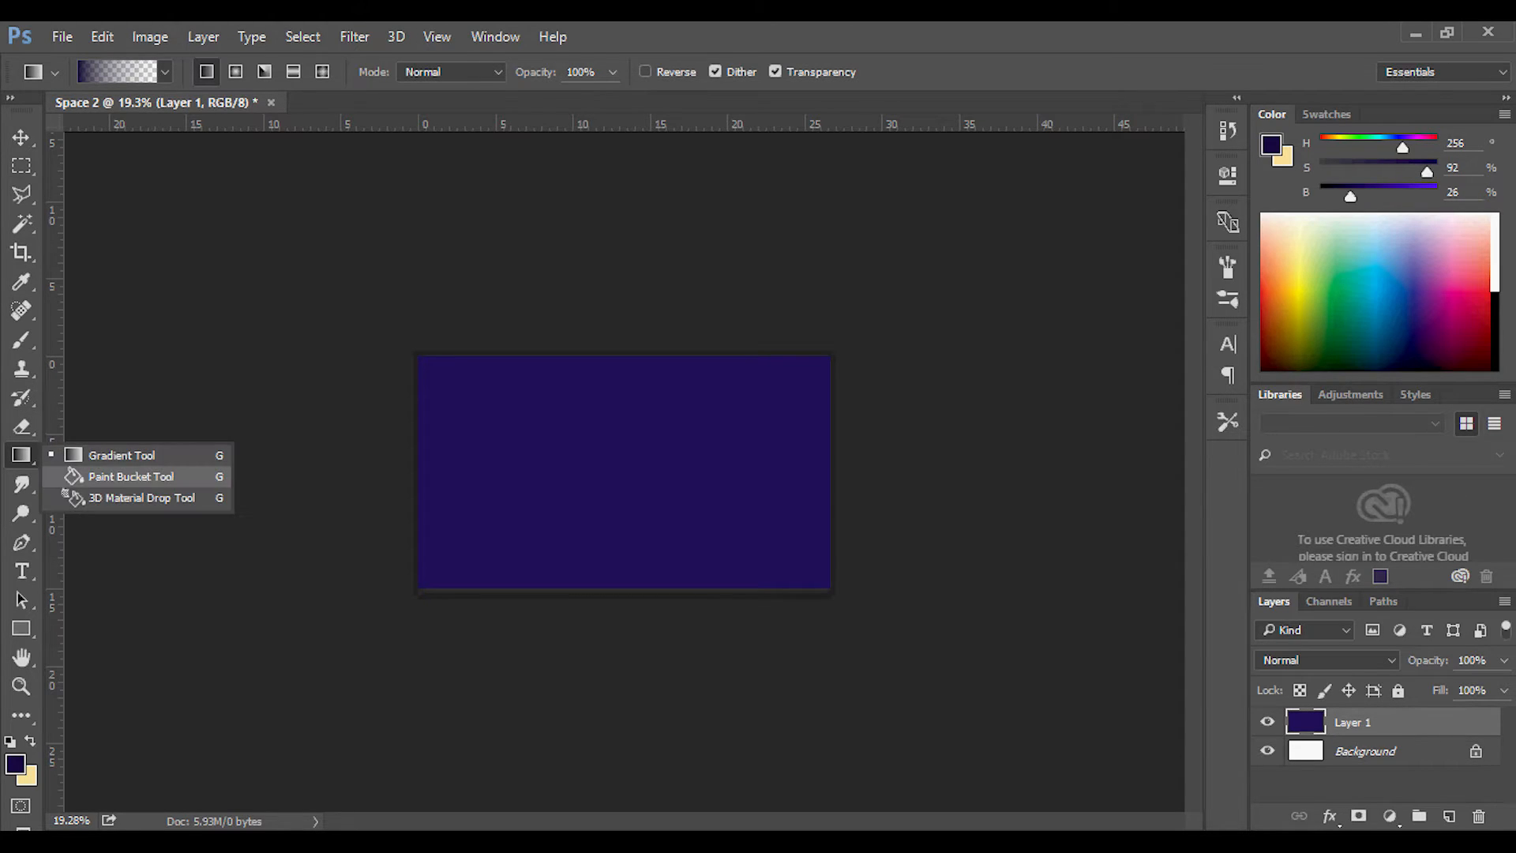
pyautogui.click(130, 476)
pyautogui.click(580, 436)
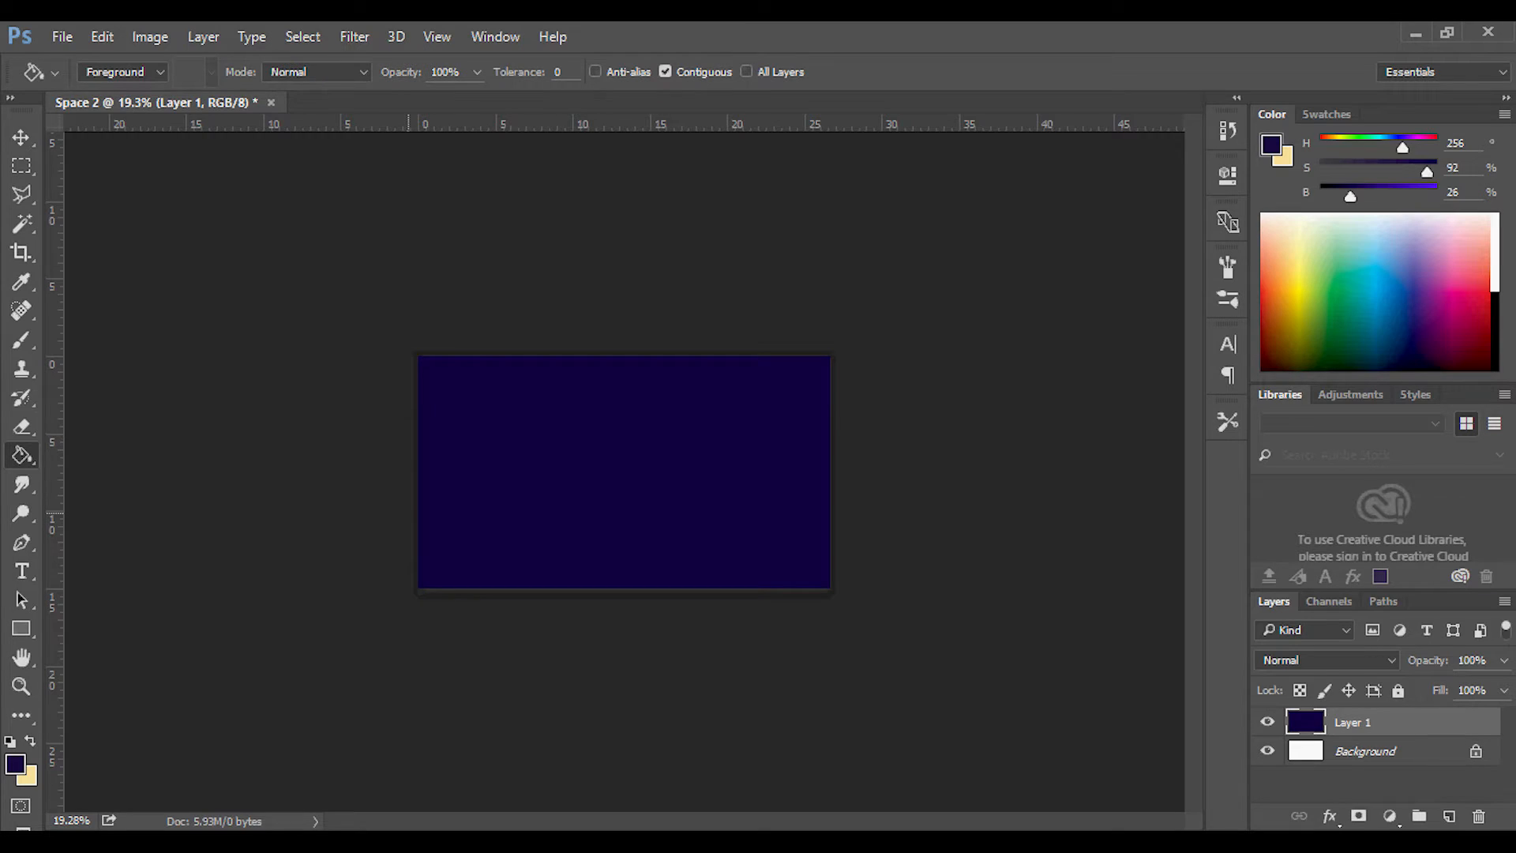
# Shade Layer 1 with a black-to-transparent linear gradient from far outside the upper-left corner to the canvas centre, undoing a first attempt.
pyautogui.scroll(3, 503, 443)
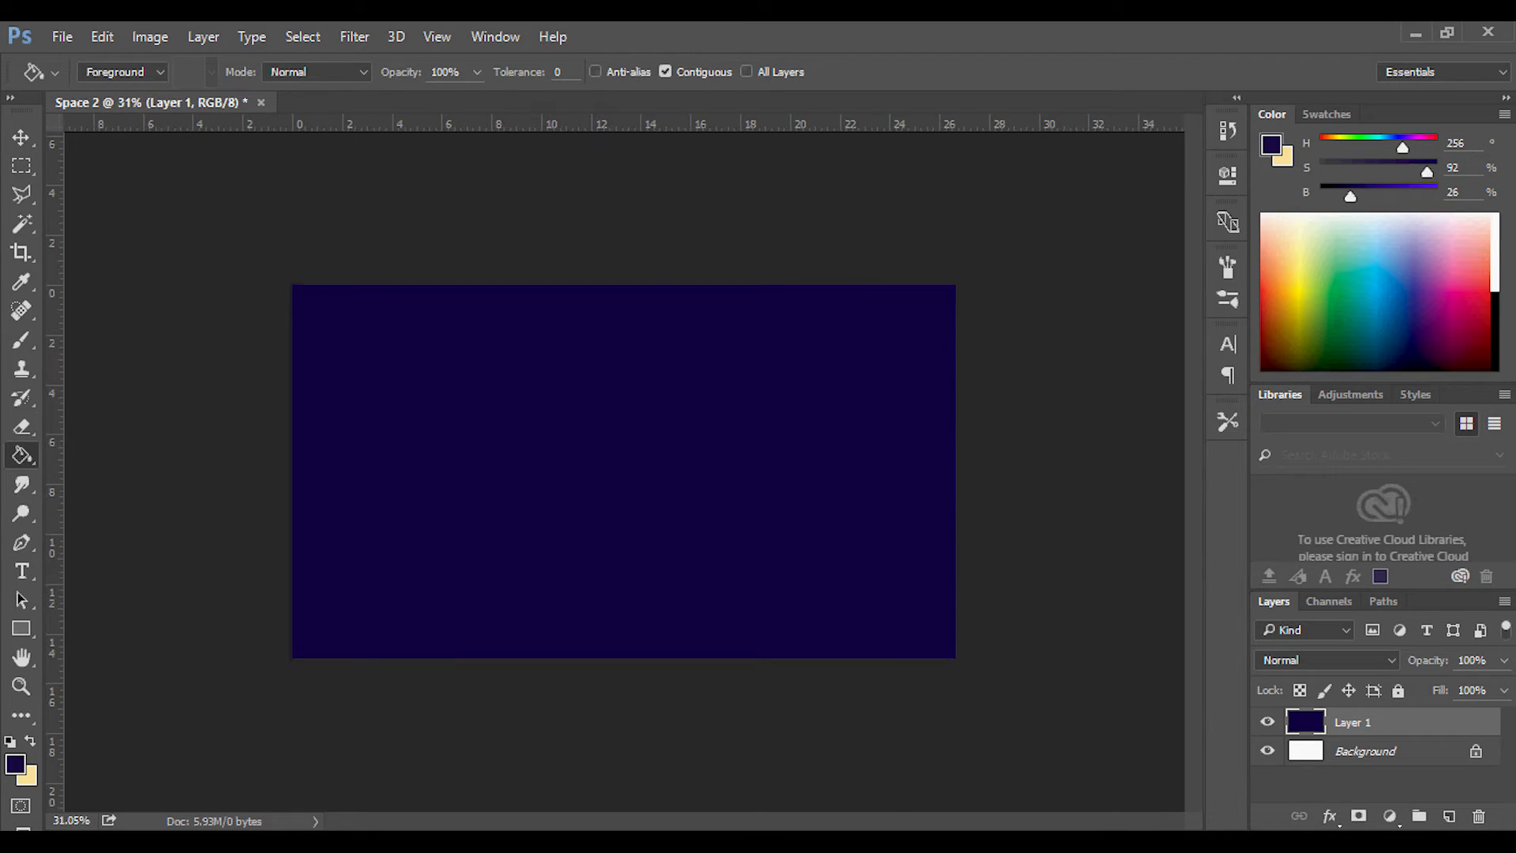
pyautogui.rightClick(21, 455)
pyautogui.click(119, 455)
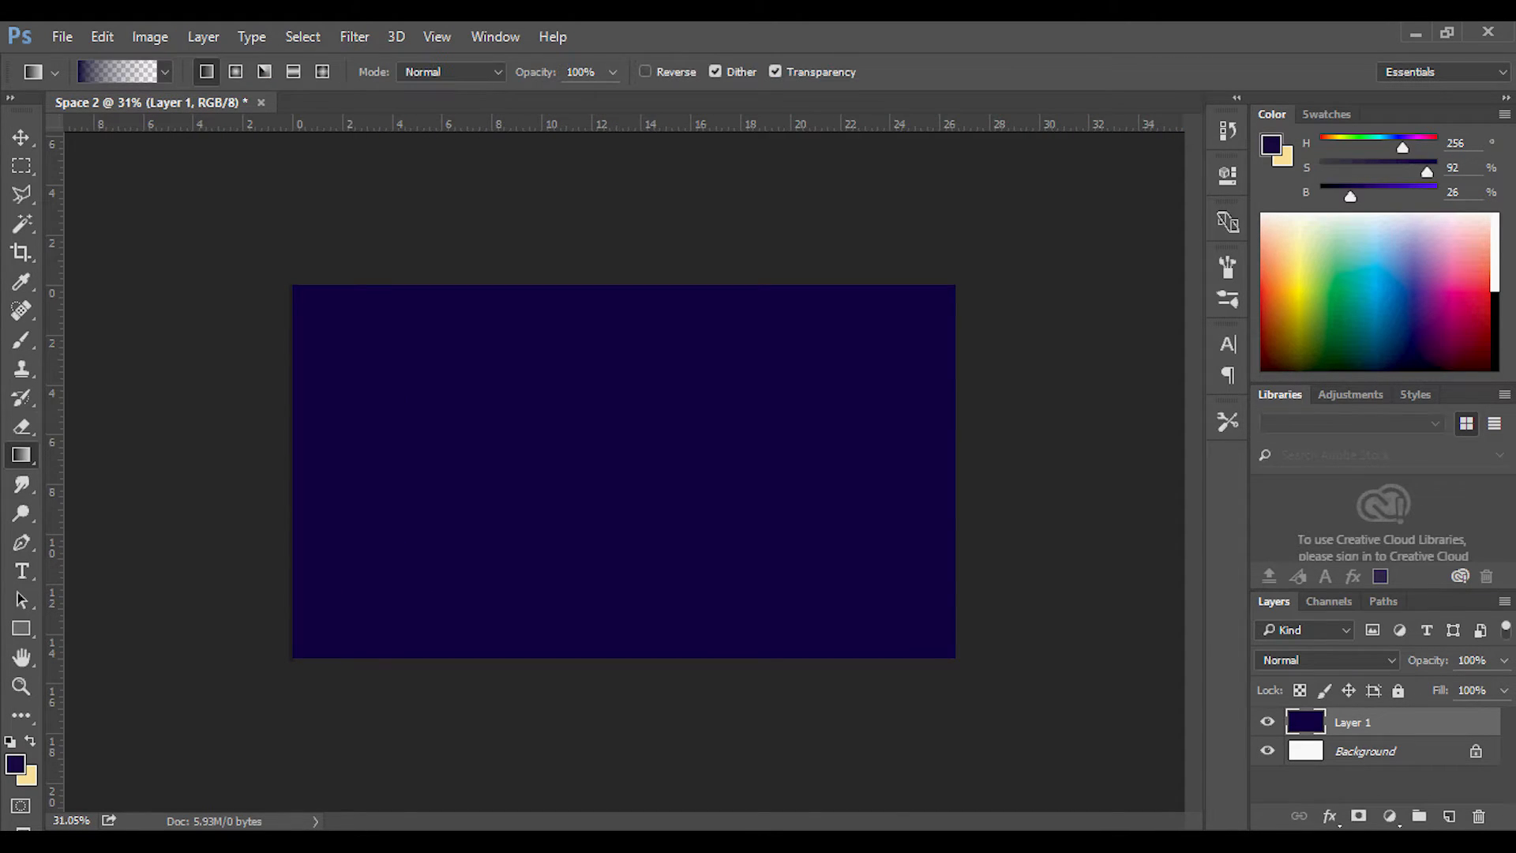
pyautogui.click(1327, 115)
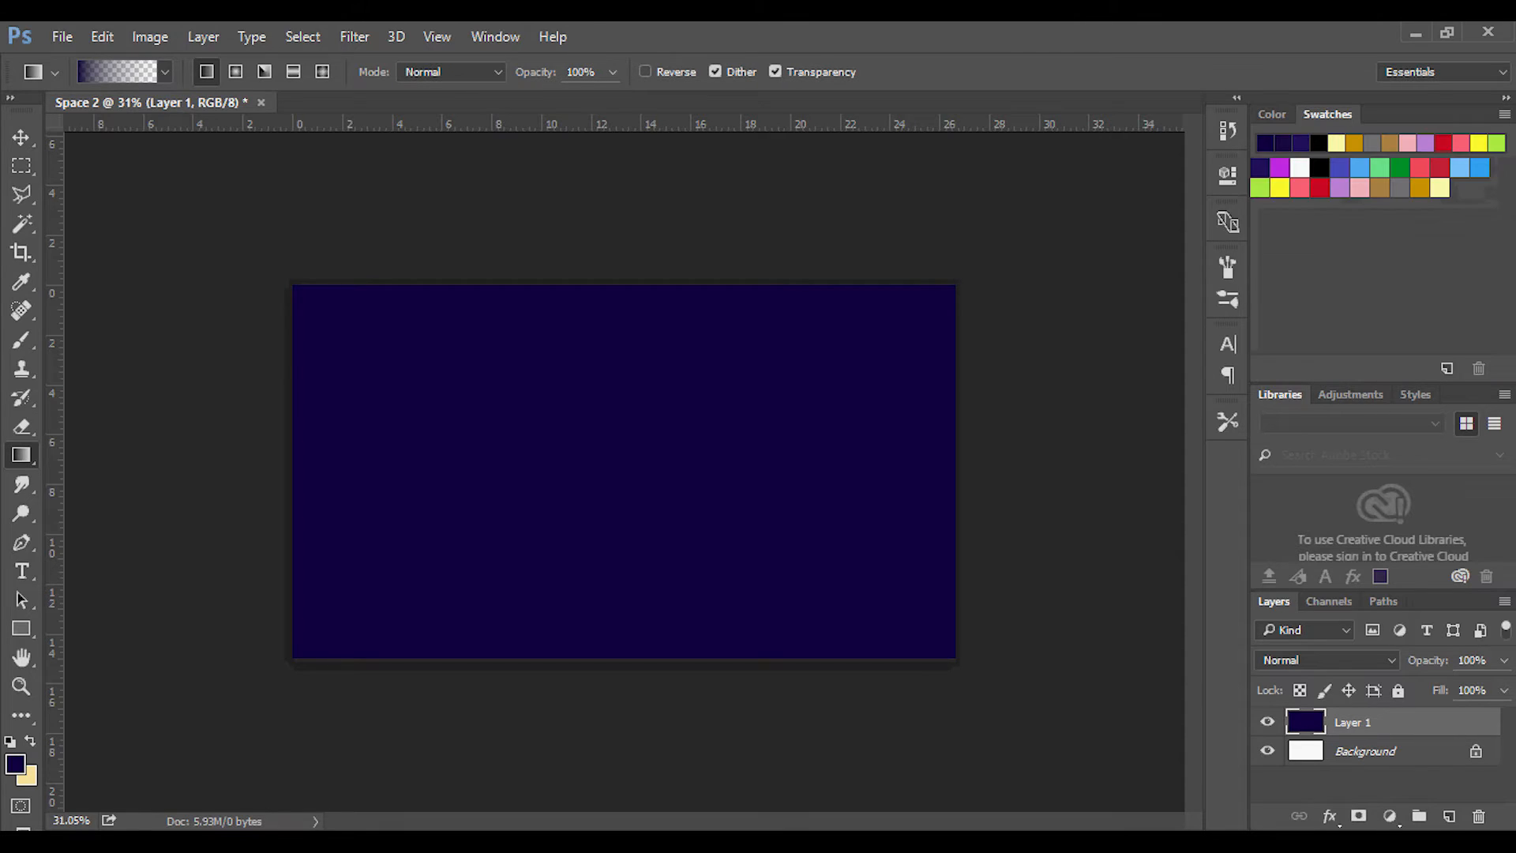
pyautogui.click(1319, 166)
pyautogui.scroll(-1, 318, 263)
pyautogui.scroll(-4, 317, 263)
pyautogui.moveTo(316, 234); pyautogui.dragTo(667, 506)
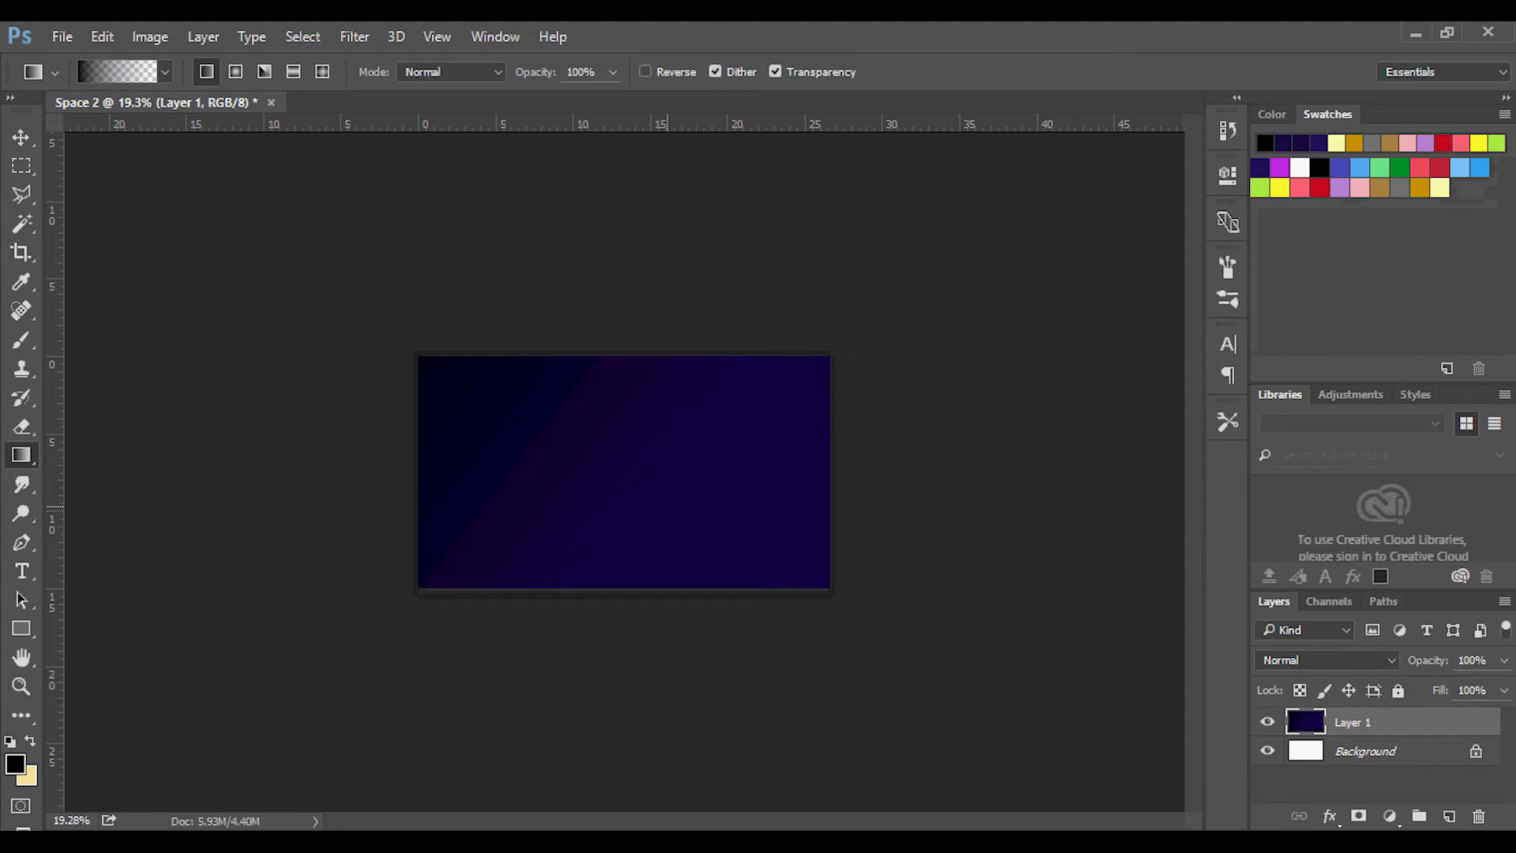
pyautogui.hotkey('ctrl', 'z')
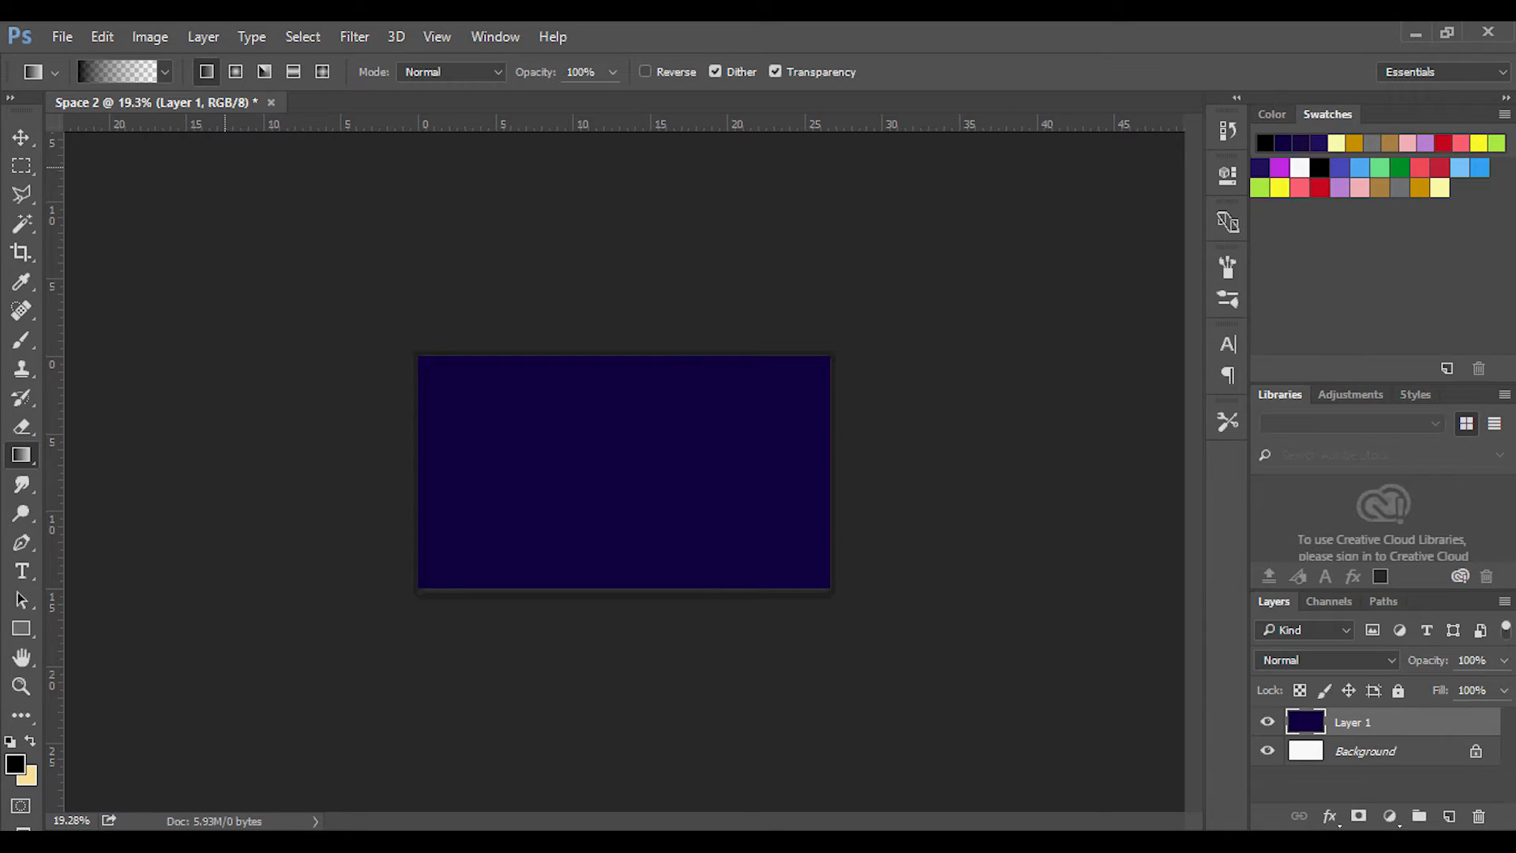
pyautogui.scroll(-3, 361, 237)
pyautogui.moveTo(267, 174); pyautogui.dragTo(662, 506)
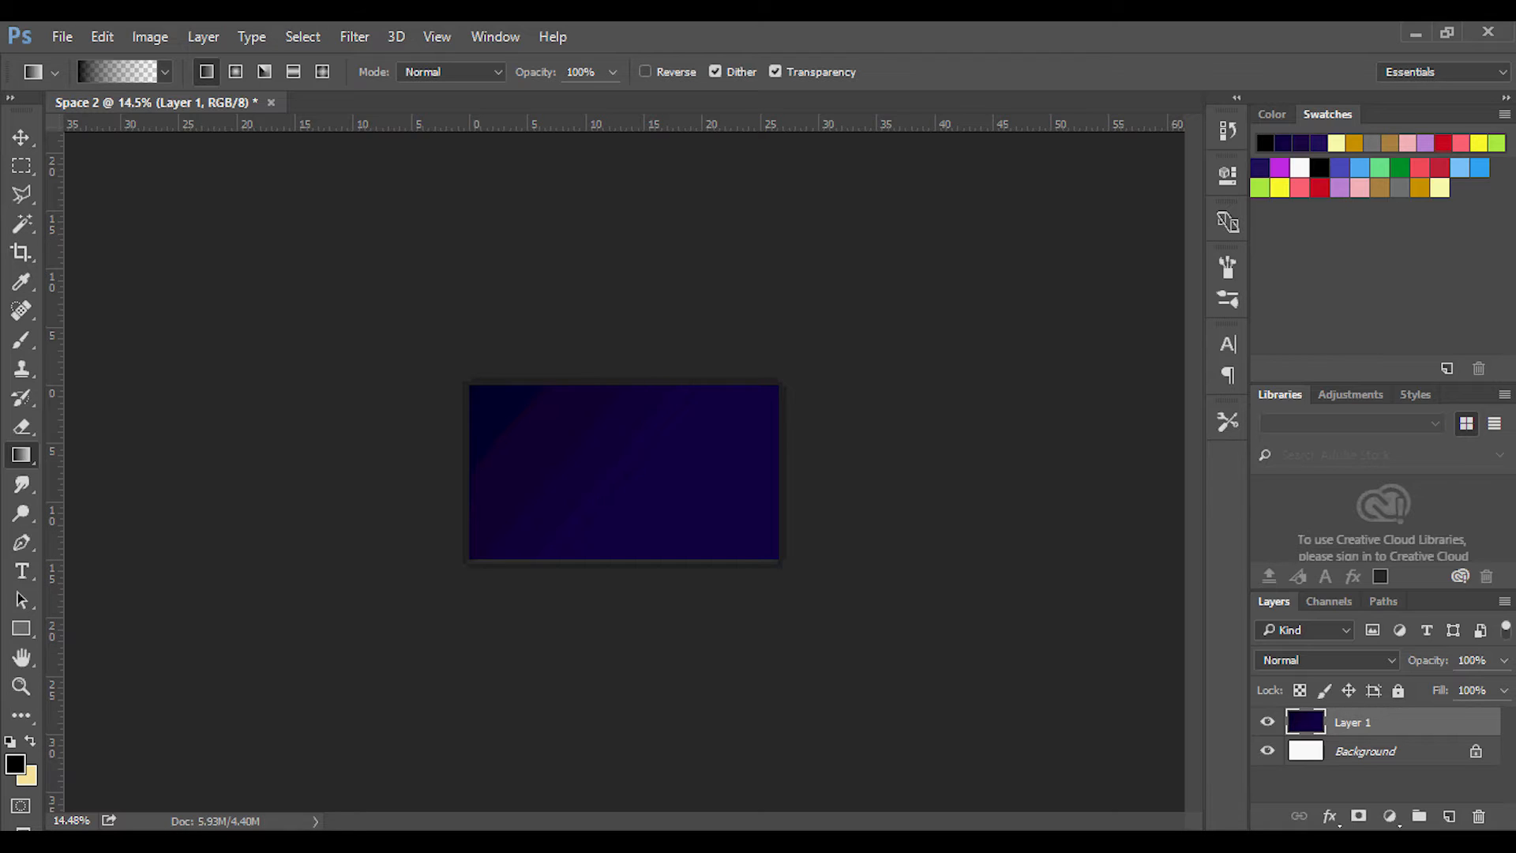
# Add a magenta linear gradient at 47% opacity, running from outside the canvas's lower-right corner towards its upper left.
pyautogui.click(1279, 167)
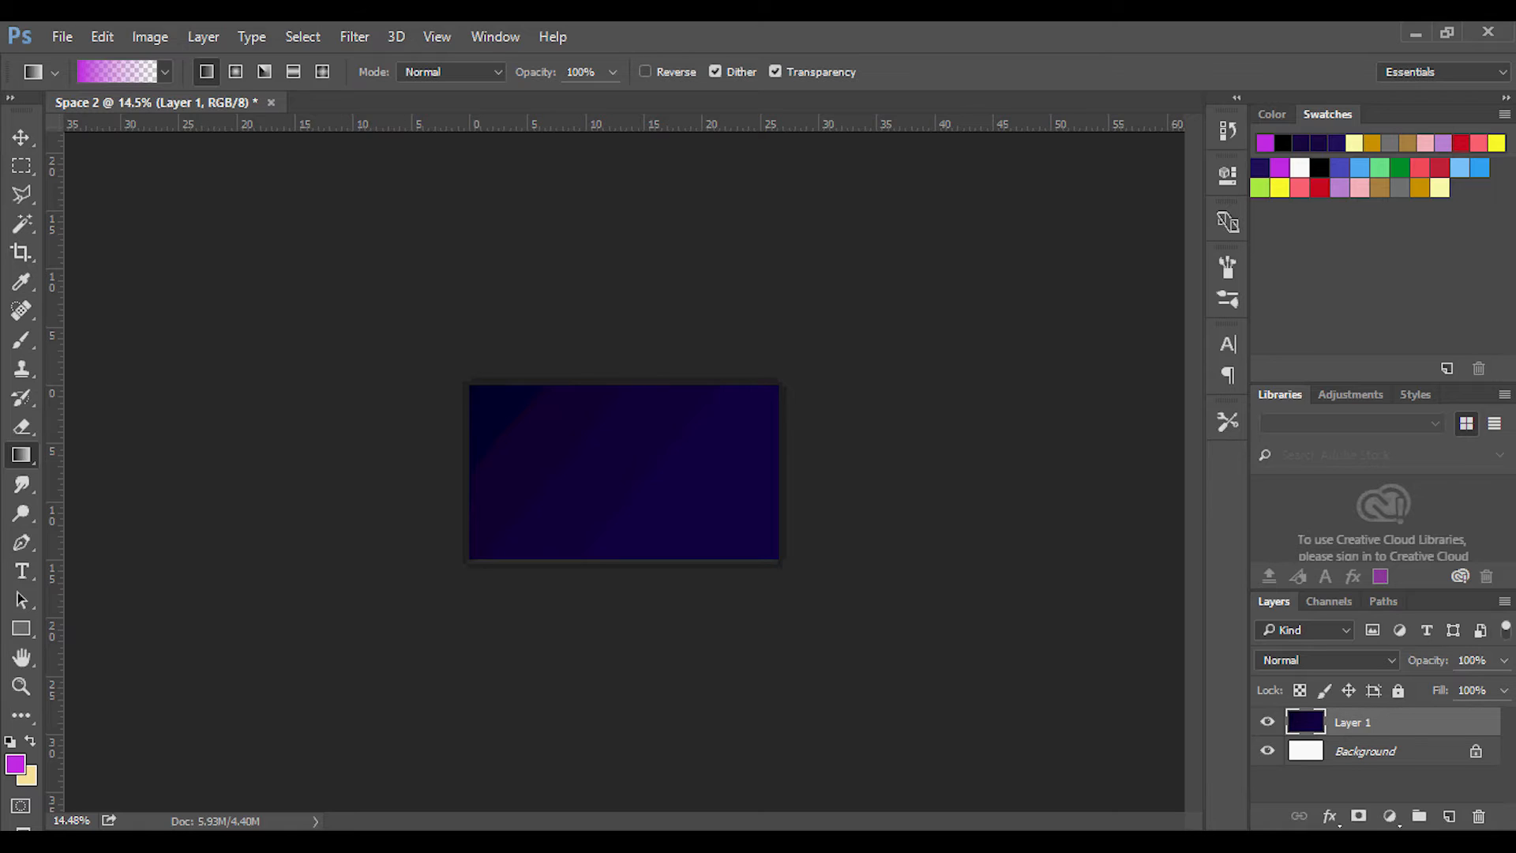
pyautogui.click(613, 72)
pyautogui.moveTo(609, 100); pyautogui.dragTo(555, 99)
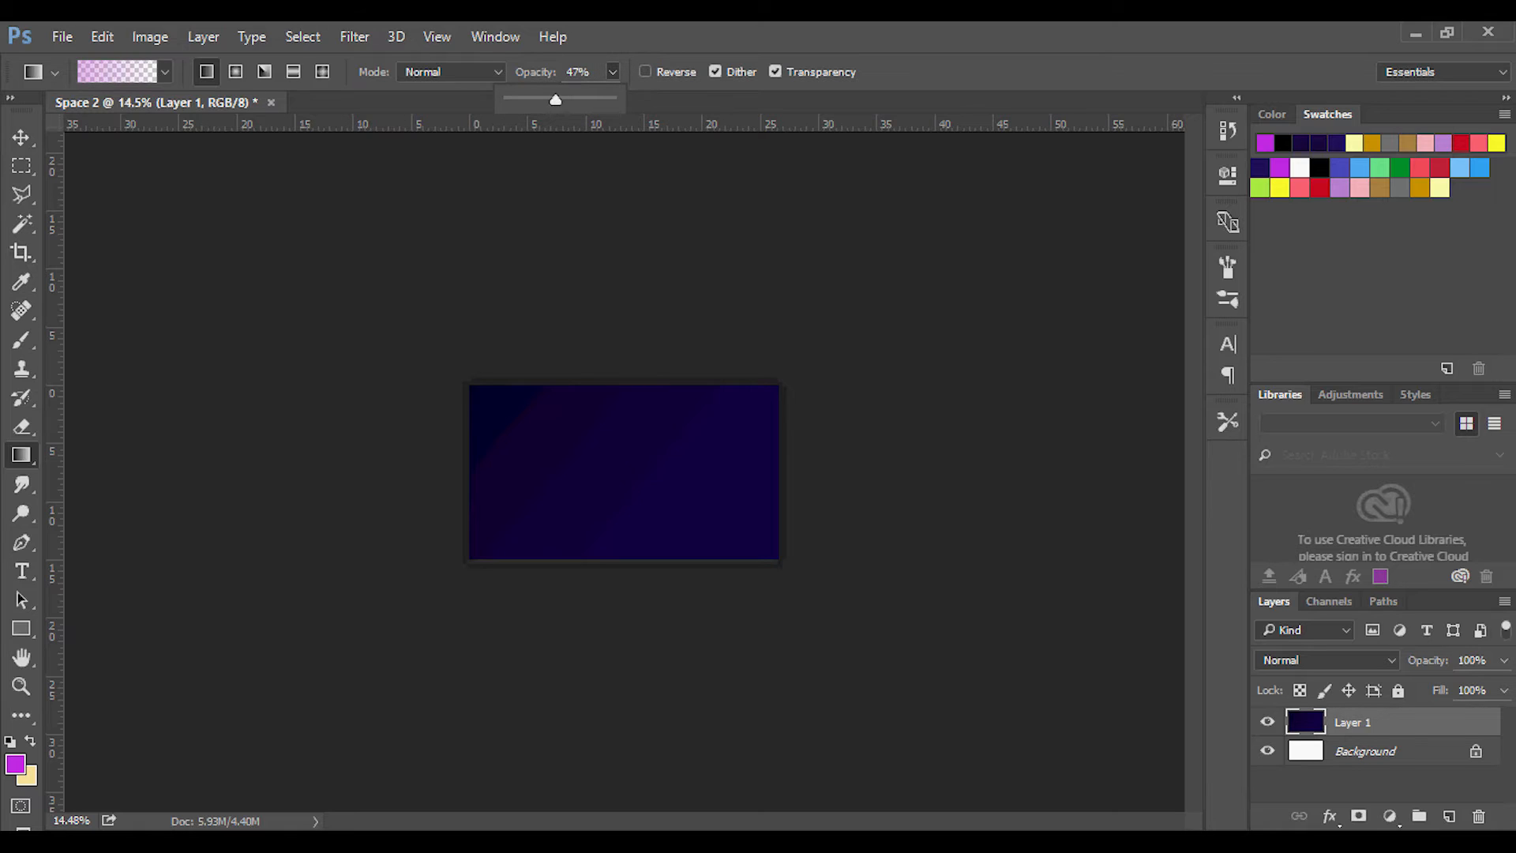
pyautogui.press('Return')
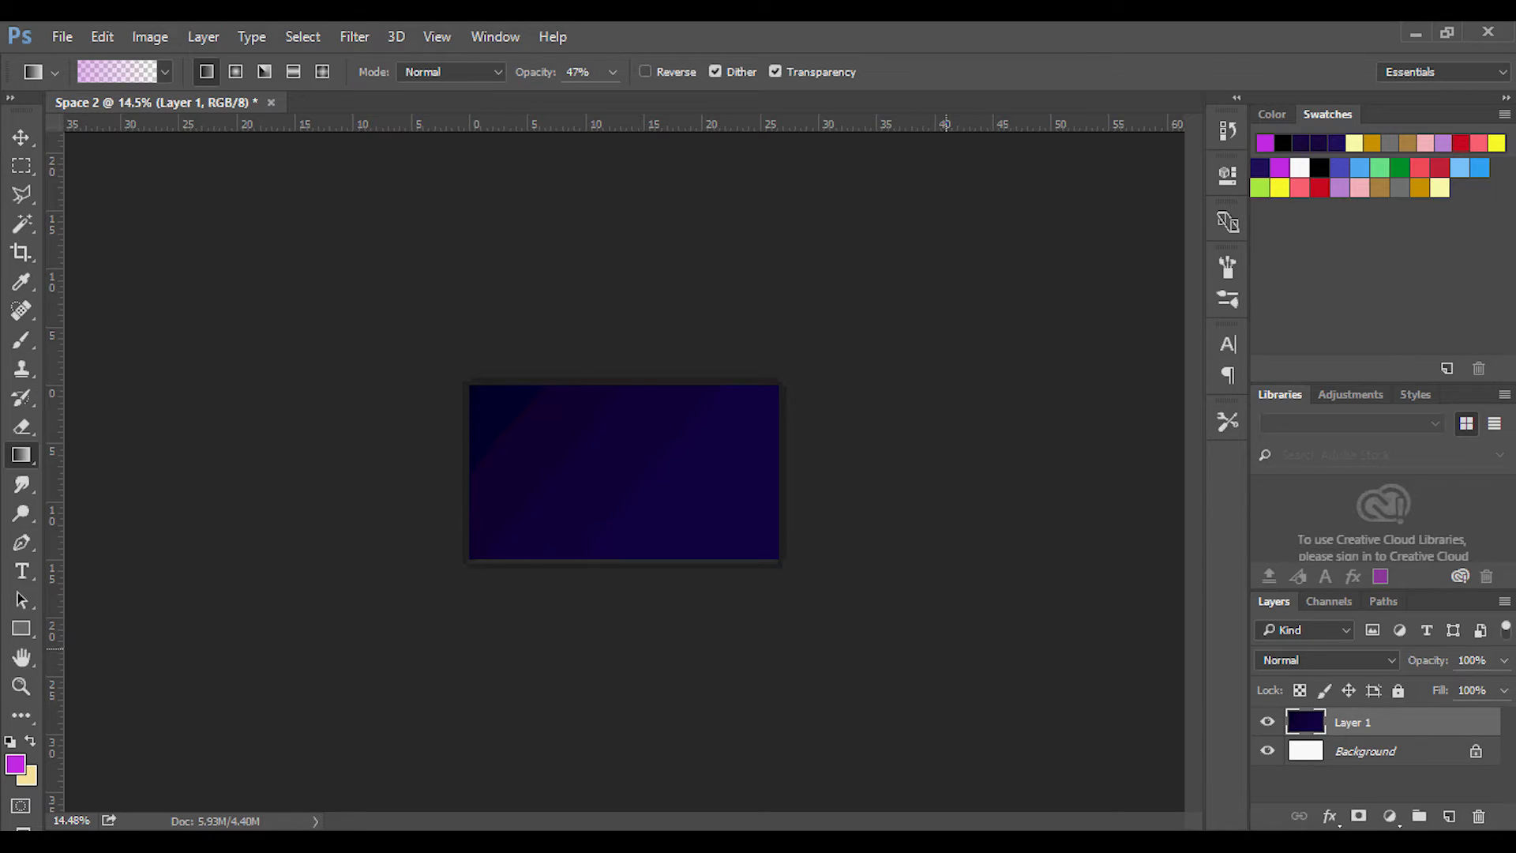
pyautogui.moveTo(907, 649); pyautogui.dragTo(604, 434)
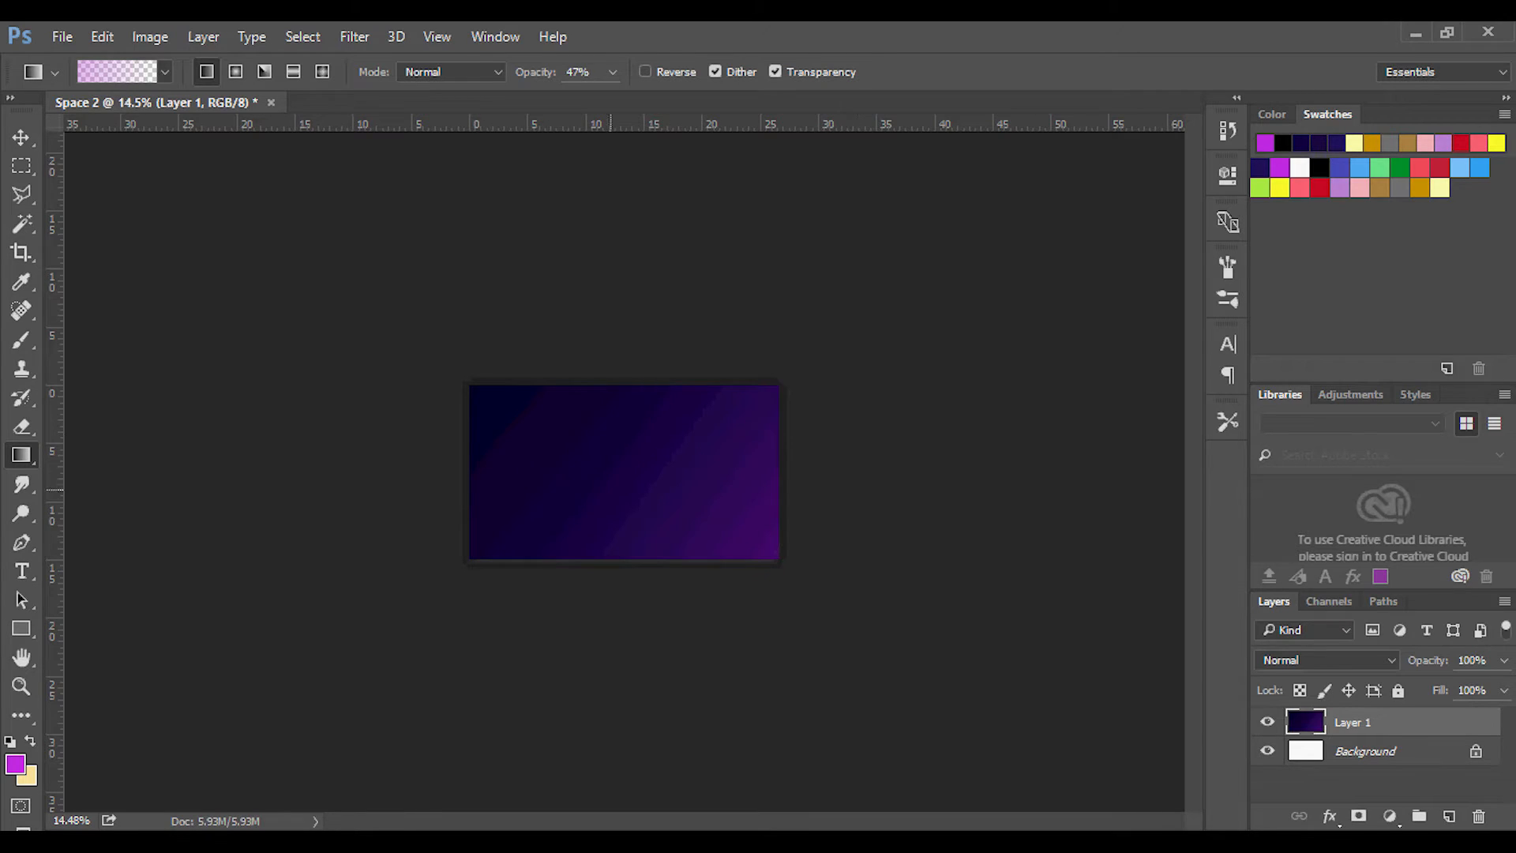
# Create a new empty layer above Layer 1.
pyautogui.scroll(5, 514, 491)
pyautogui.scroll(1, 514, 492)
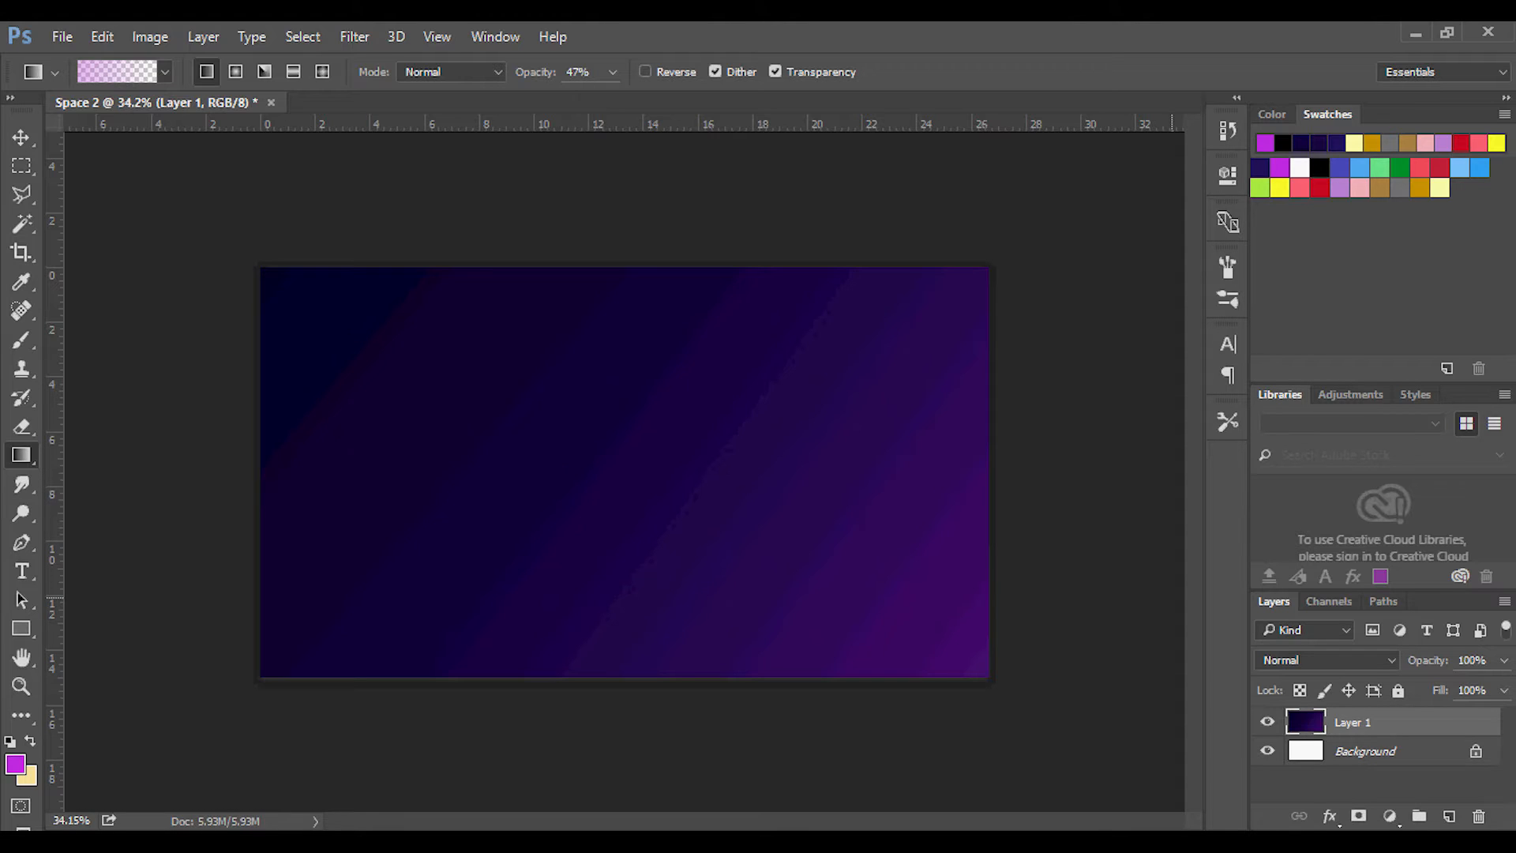
pyautogui.click(1449, 815)
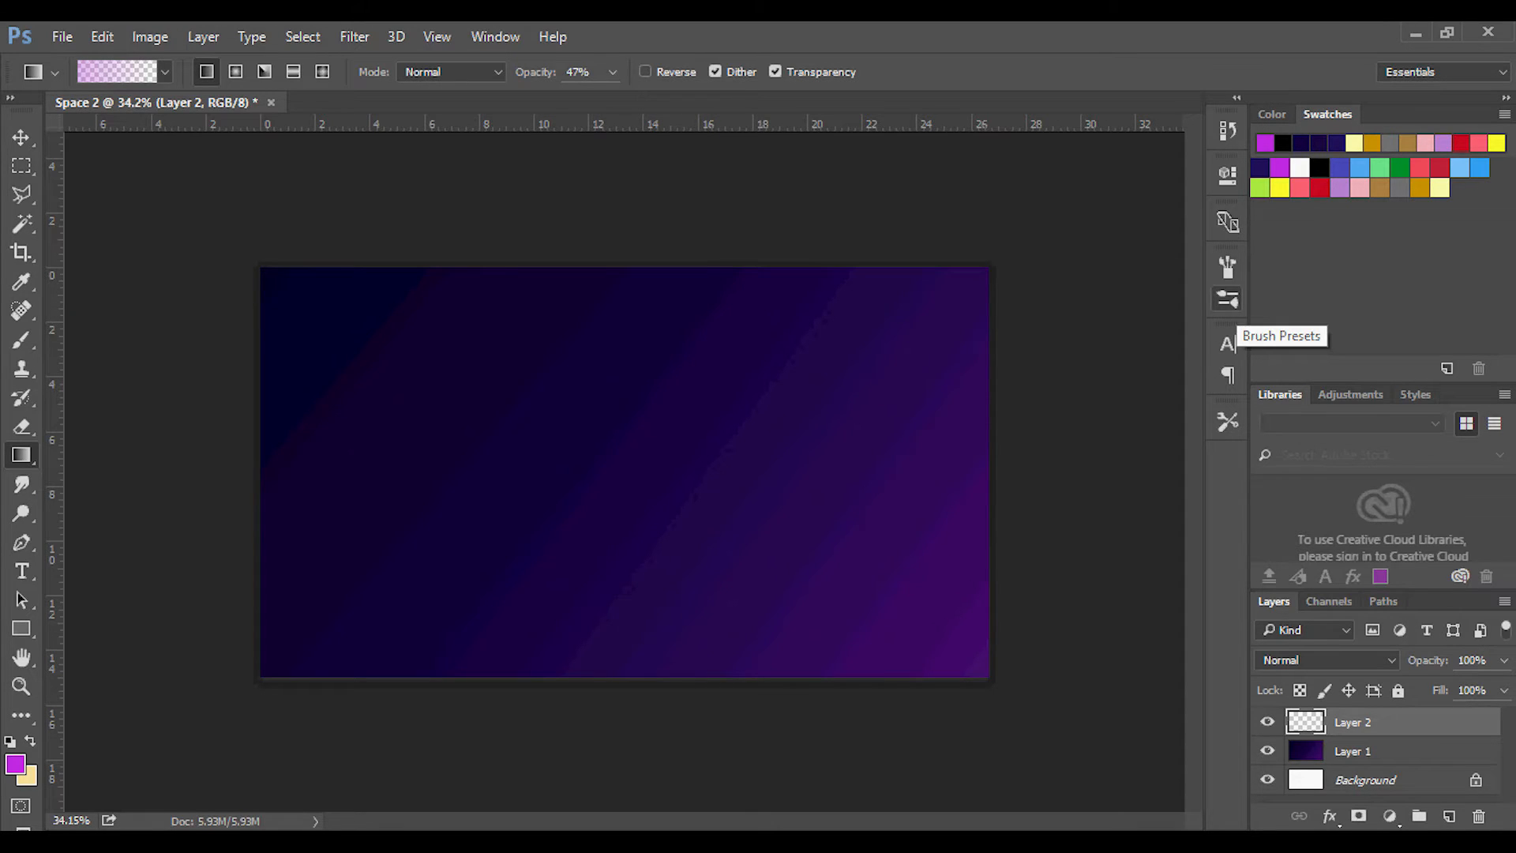
# Set the Brush tool to the 360 px cloud preset, after reviewing the brush tip settings of the 72 px cloud preset.
pyautogui.click(1227, 299)
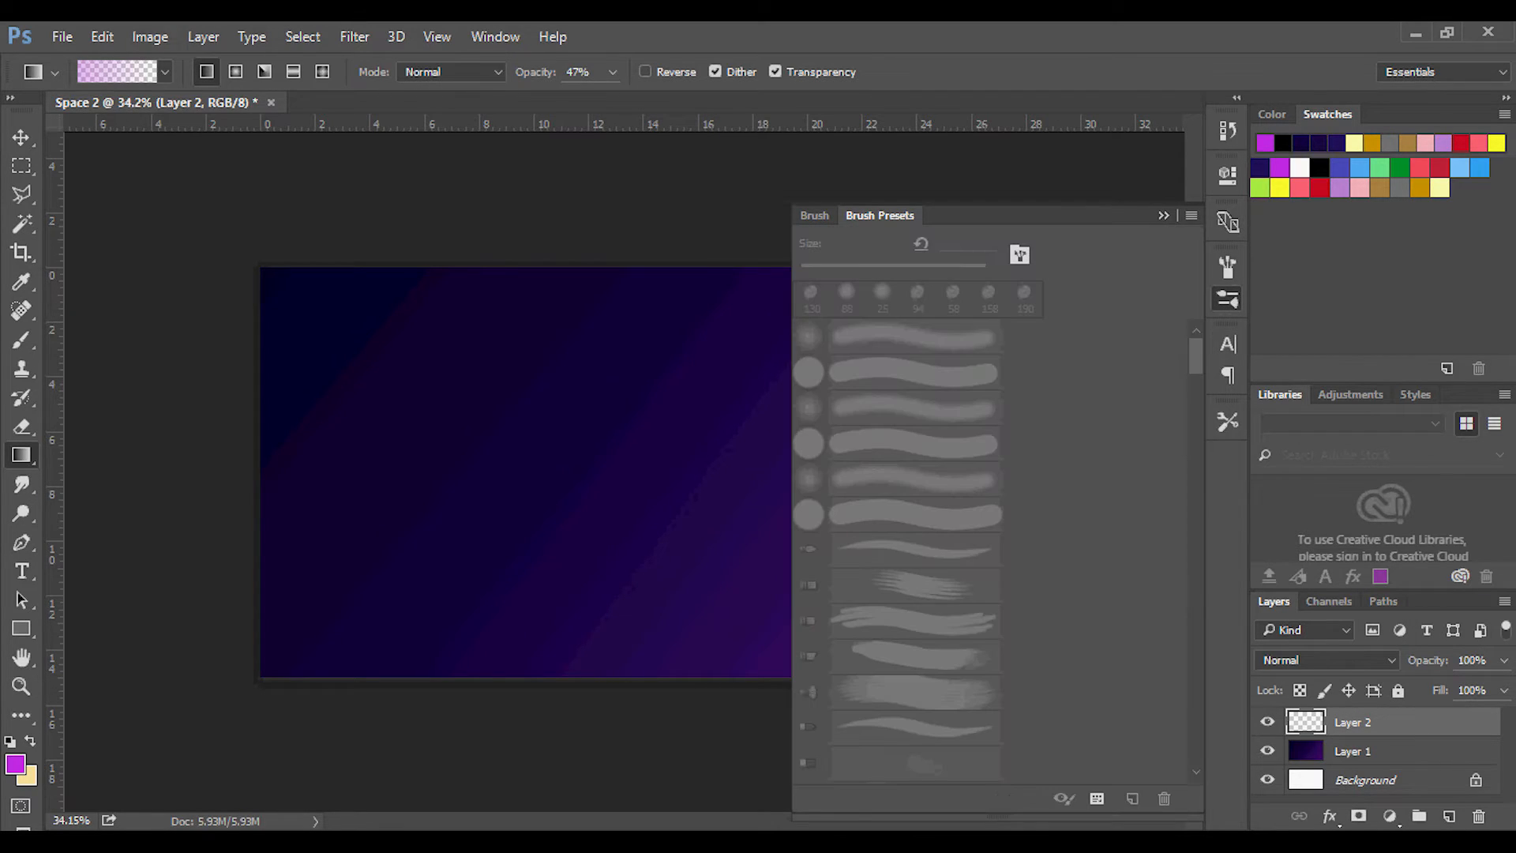
pyautogui.press('b')
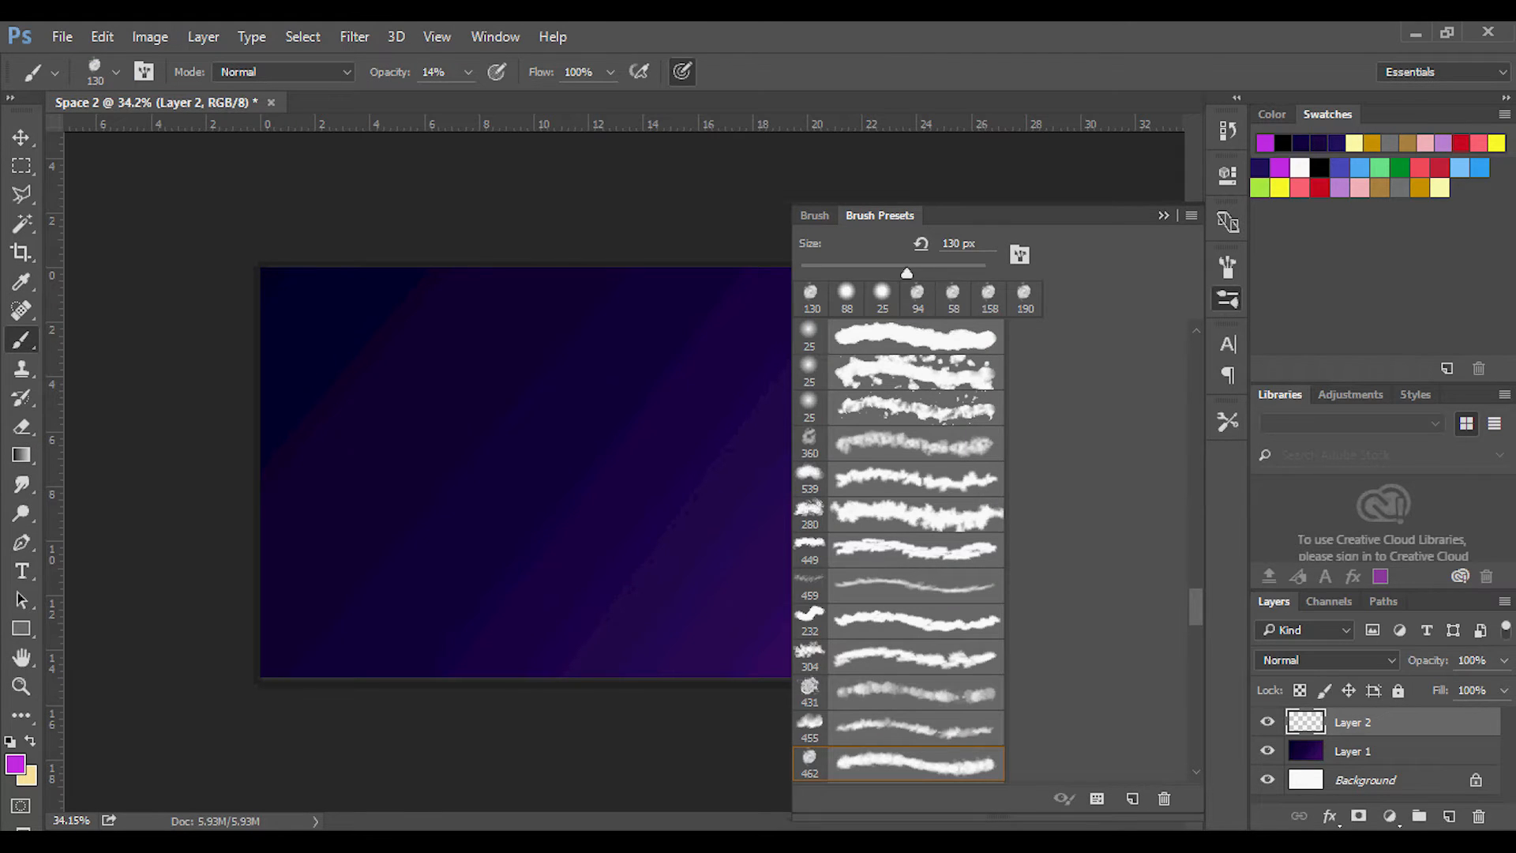
pyautogui.scroll(-10, 898, 551)
pyautogui.scroll(-10, 898, 550)
pyautogui.click(898, 765)
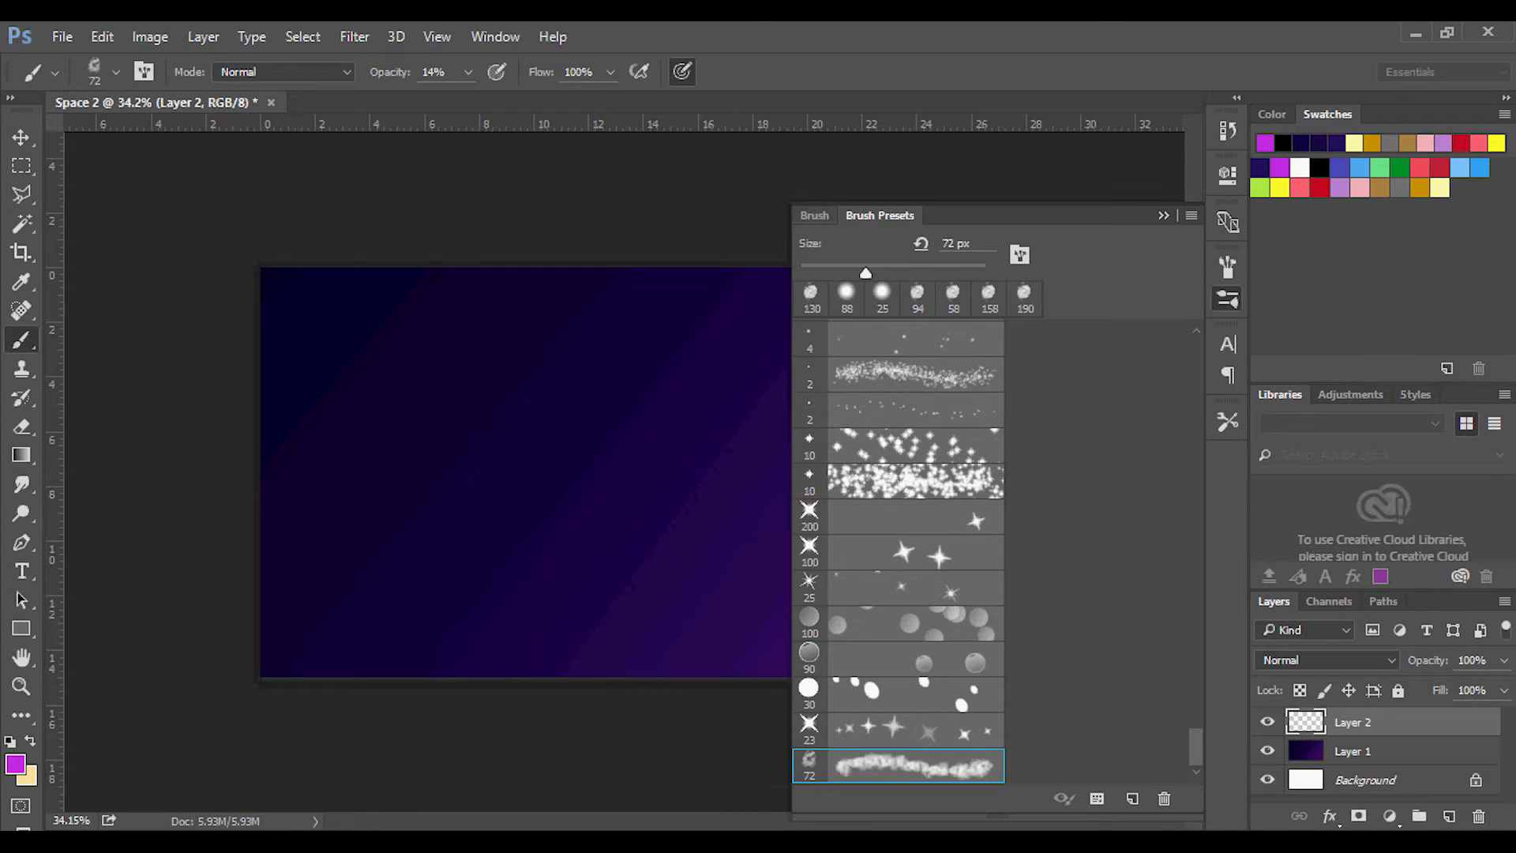
pyautogui.click(816, 216)
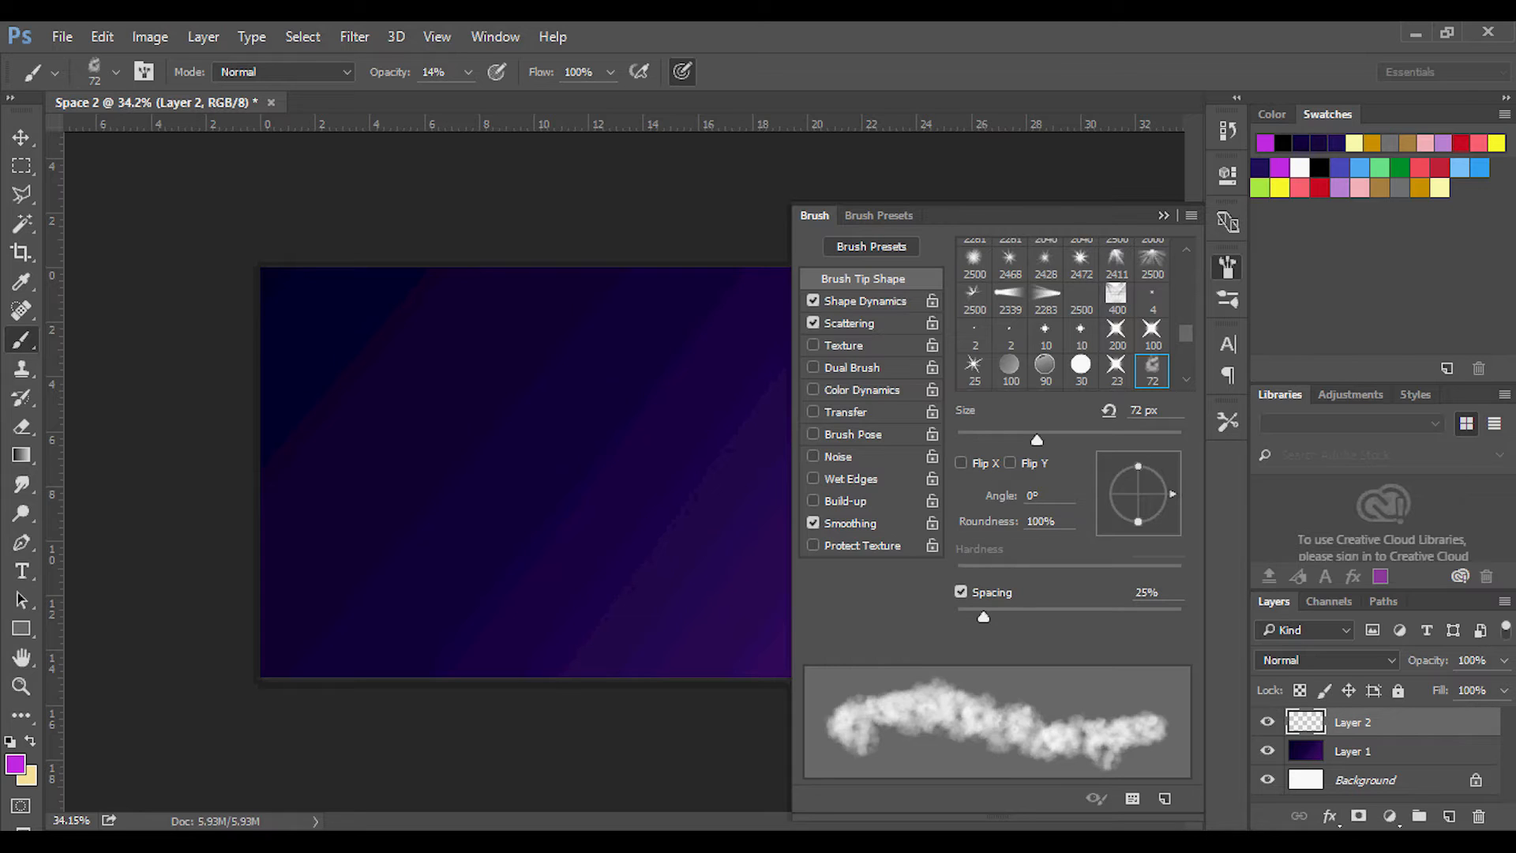
pyautogui.click(880, 215)
pyautogui.click(898, 439)
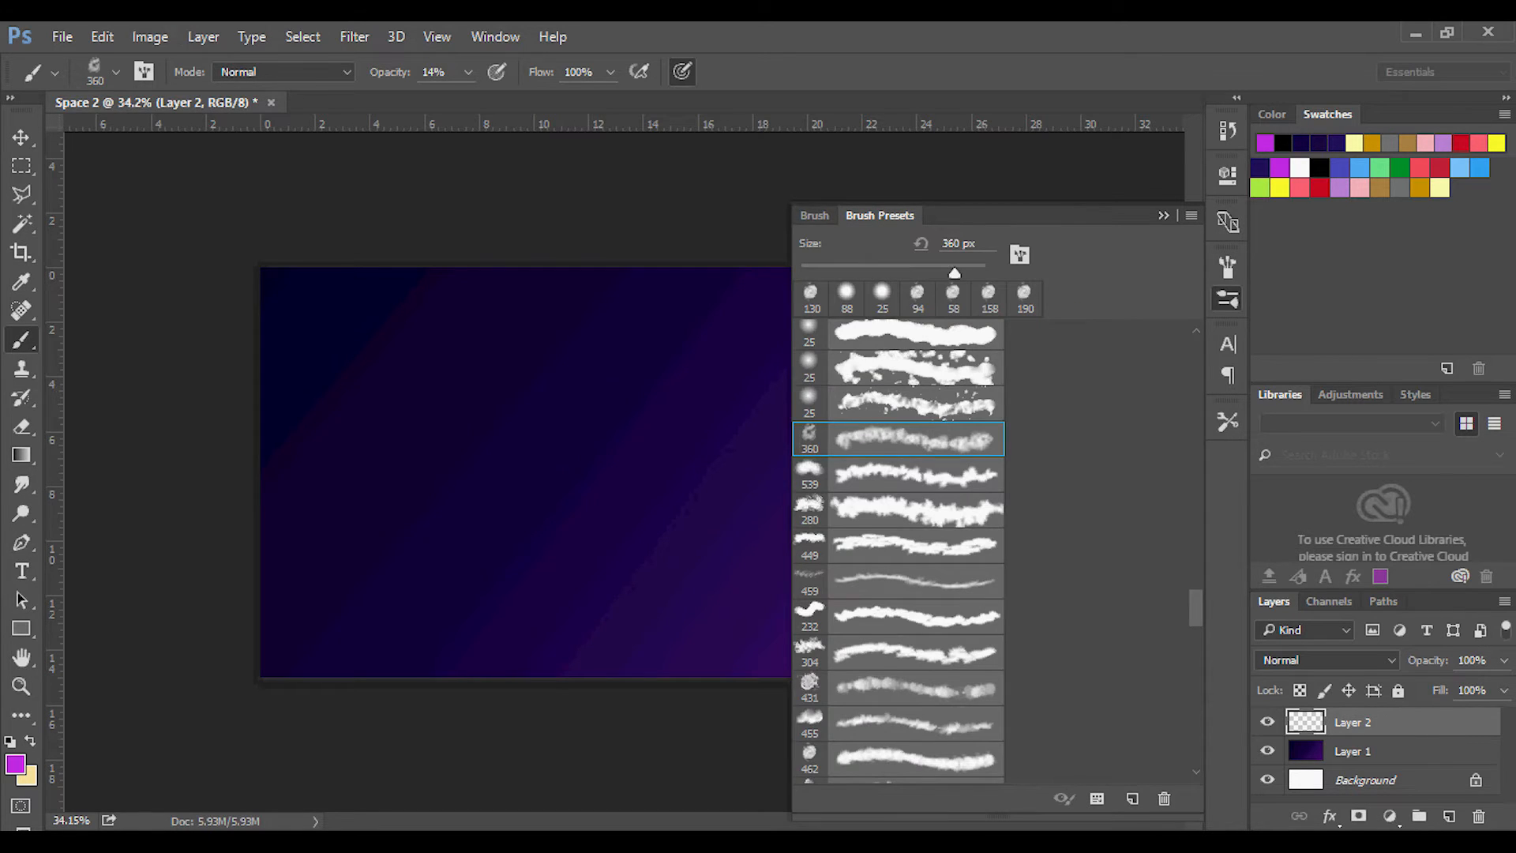
# Try cloud strokes on Layer 2 with the 360 px brush at 14% and 100% opacity, and undo them all.
pyautogui.click(815, 216)
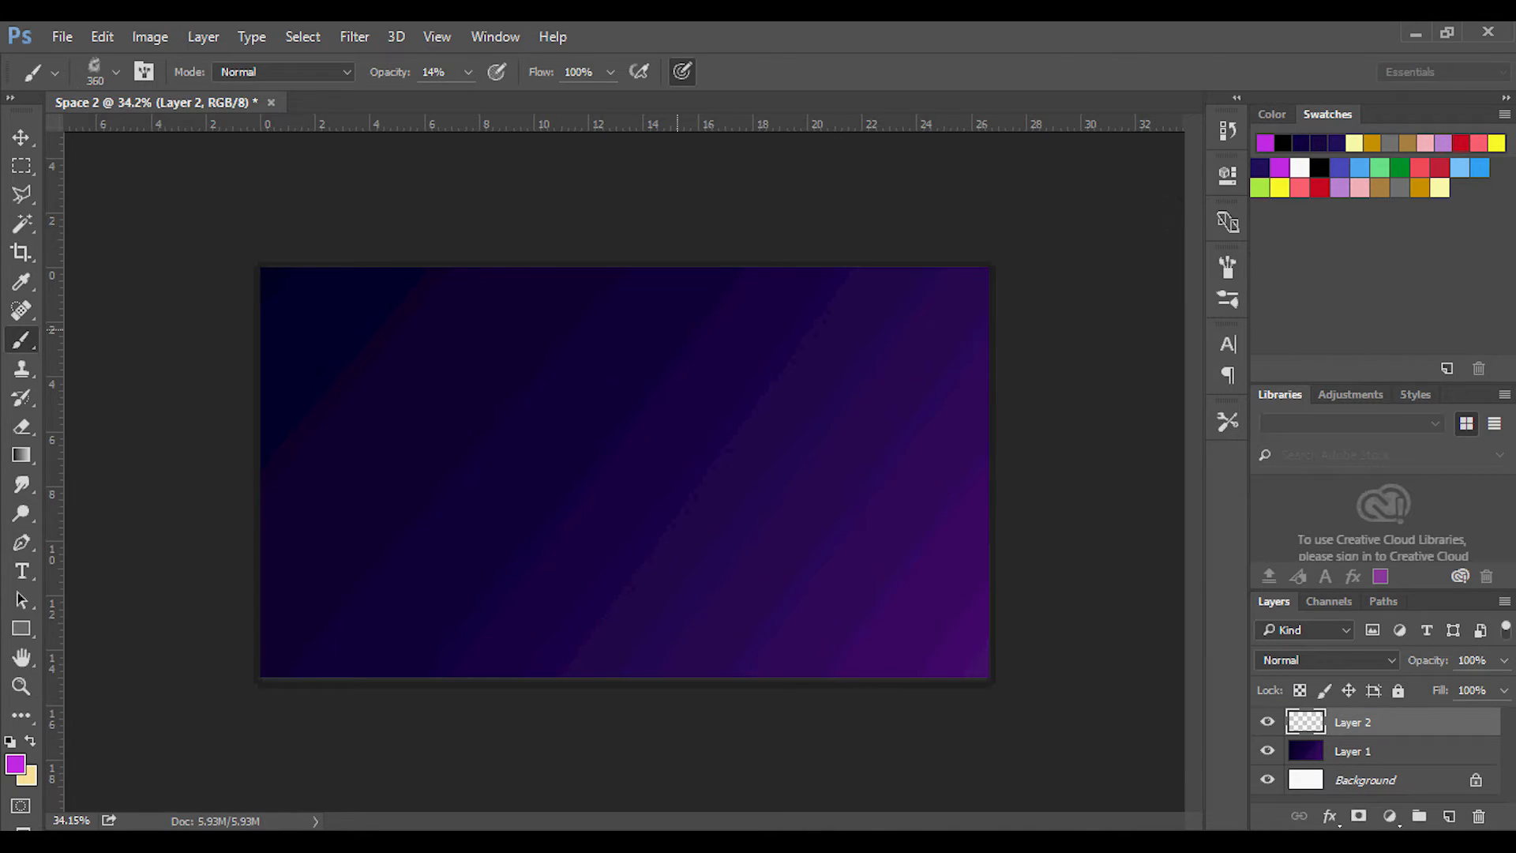
pyautogui.moveTo(647, 322)
pyautogui.mouseDown()
pyautogui.moveTo(601, 332)
pyautogui.moveTo(644, 426)
pyautogui.moveTo(569, 474)
pyautogui.moveTo(632, 404)
pyautogui.moveTo(766, 518)
pyautogui.moveTo(569, 553)
pyautogui.mouseUp()
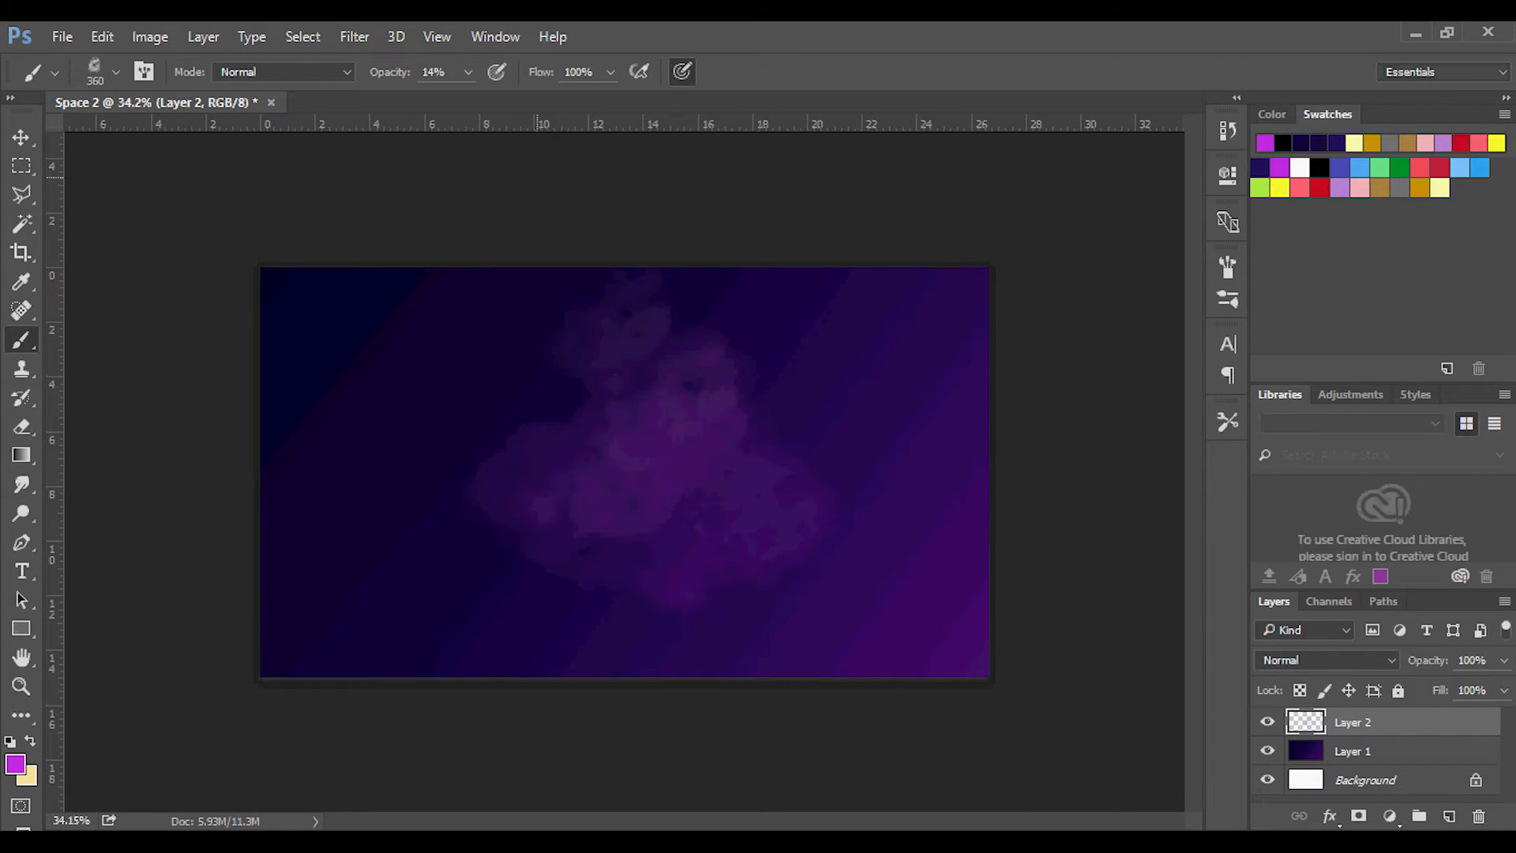
pyautogui.click(468, 72)
pyautogui.moveTo(465, 100); pyautogui.dragTo(553, 100)
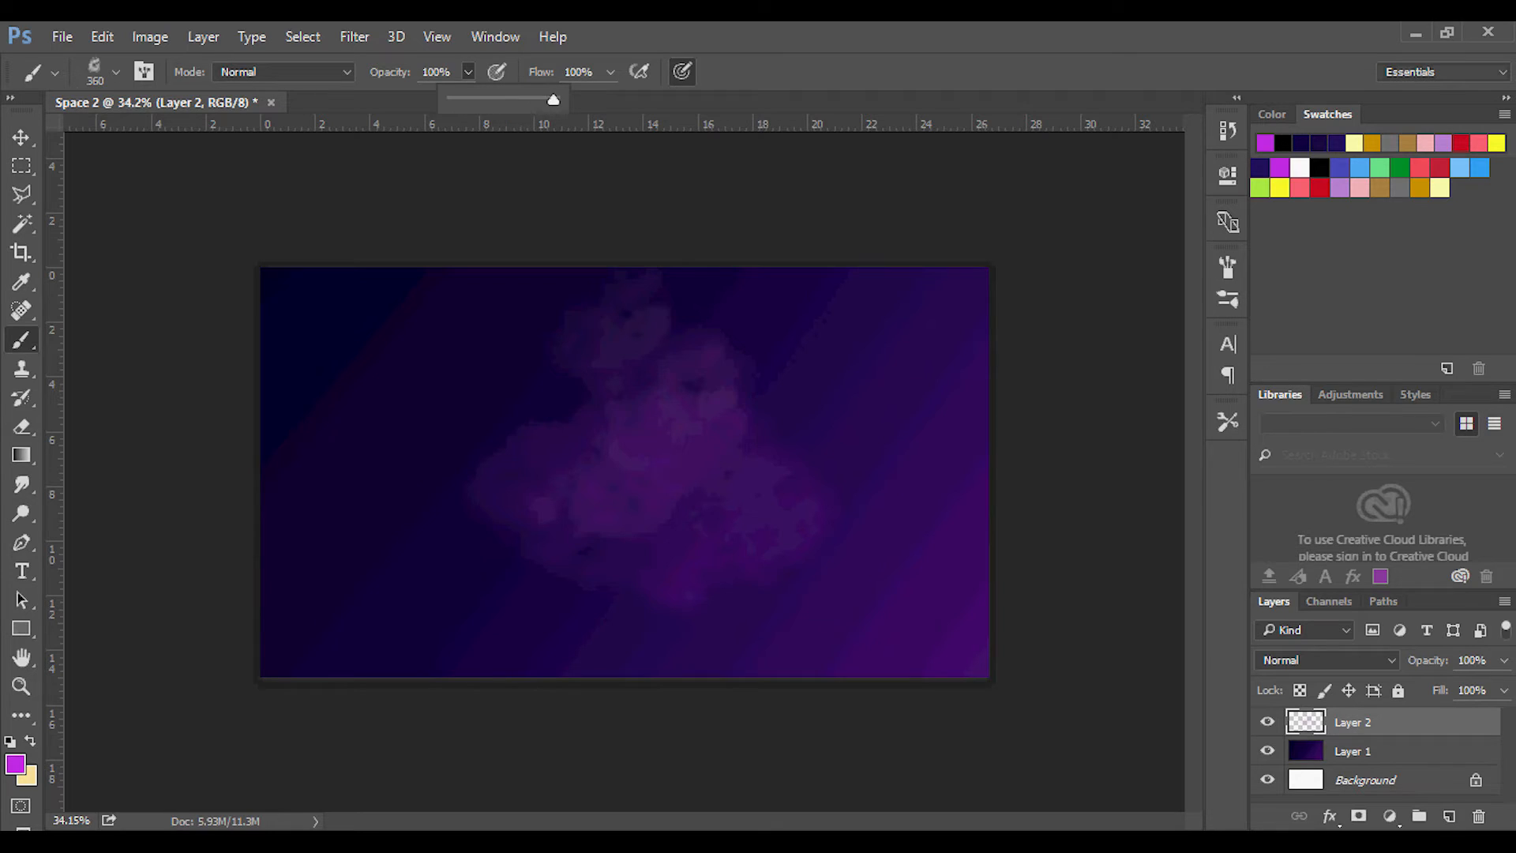
pyautogui.click(856, 343)
pyautogui.moveTo(857, 343)
pyautogui.mouseDown()
pyautogui.moveTo(819, 349)
pyautogui.moveTo(831, 457)
pyautogui.moveTo(644, 423)
pyautogui.moveTo(545, 495)
pyautogui.moveTo(821, 651)
pyautogui.mouseUp()
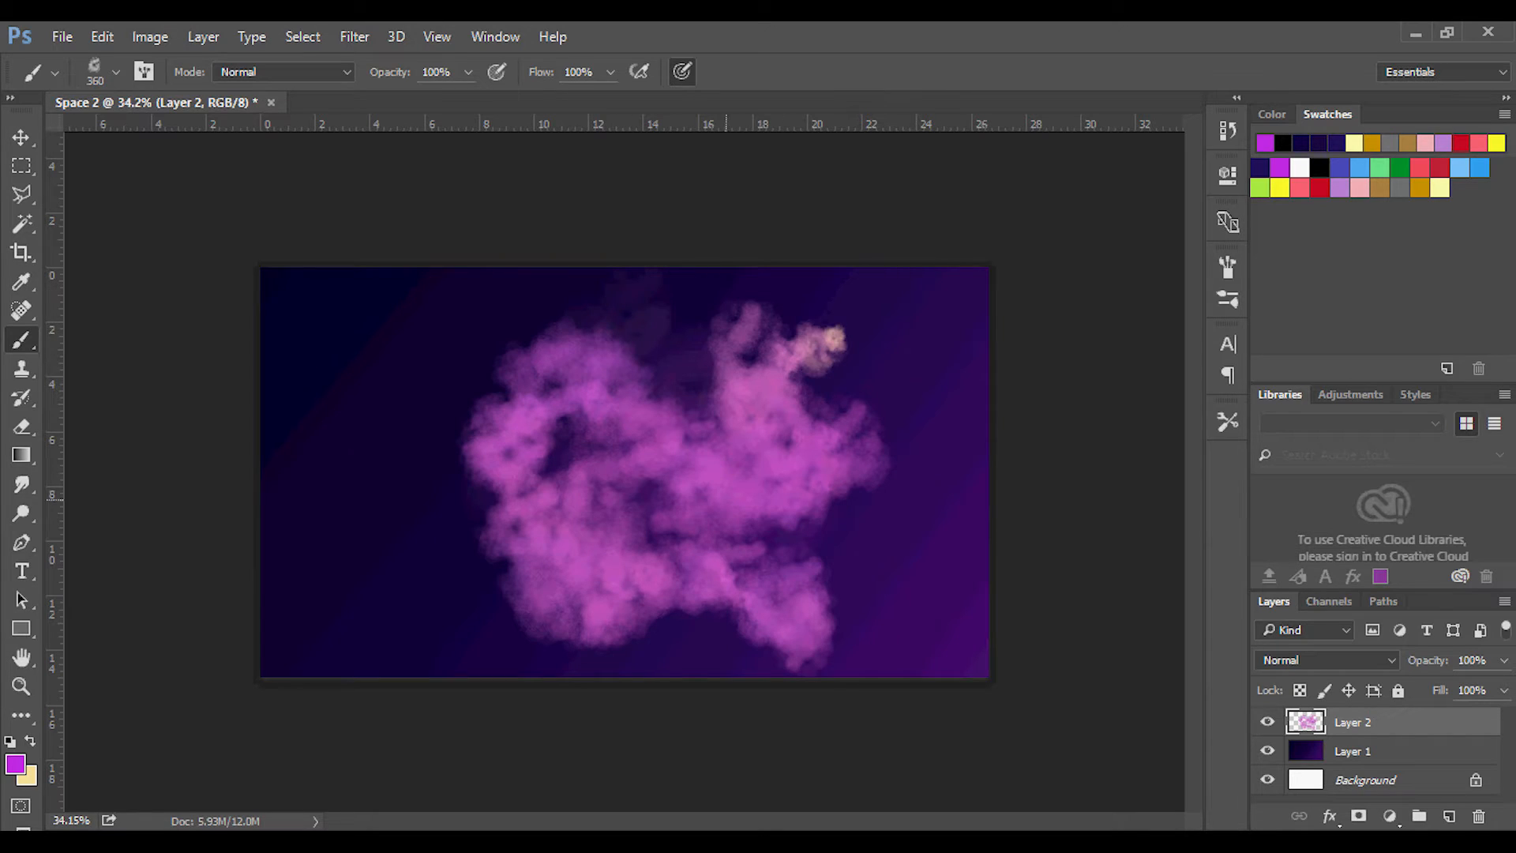
pyautogui.moveTo(377, 483)
pyautogui.mouseDown()
pyautogui.moveTo(443, 474)
pyautogui.moveTo(600, 648)
pyautogui.moveTo(513, 411)
pyautogui.moveTo(553, 422)
pyautogui.mouseUp()
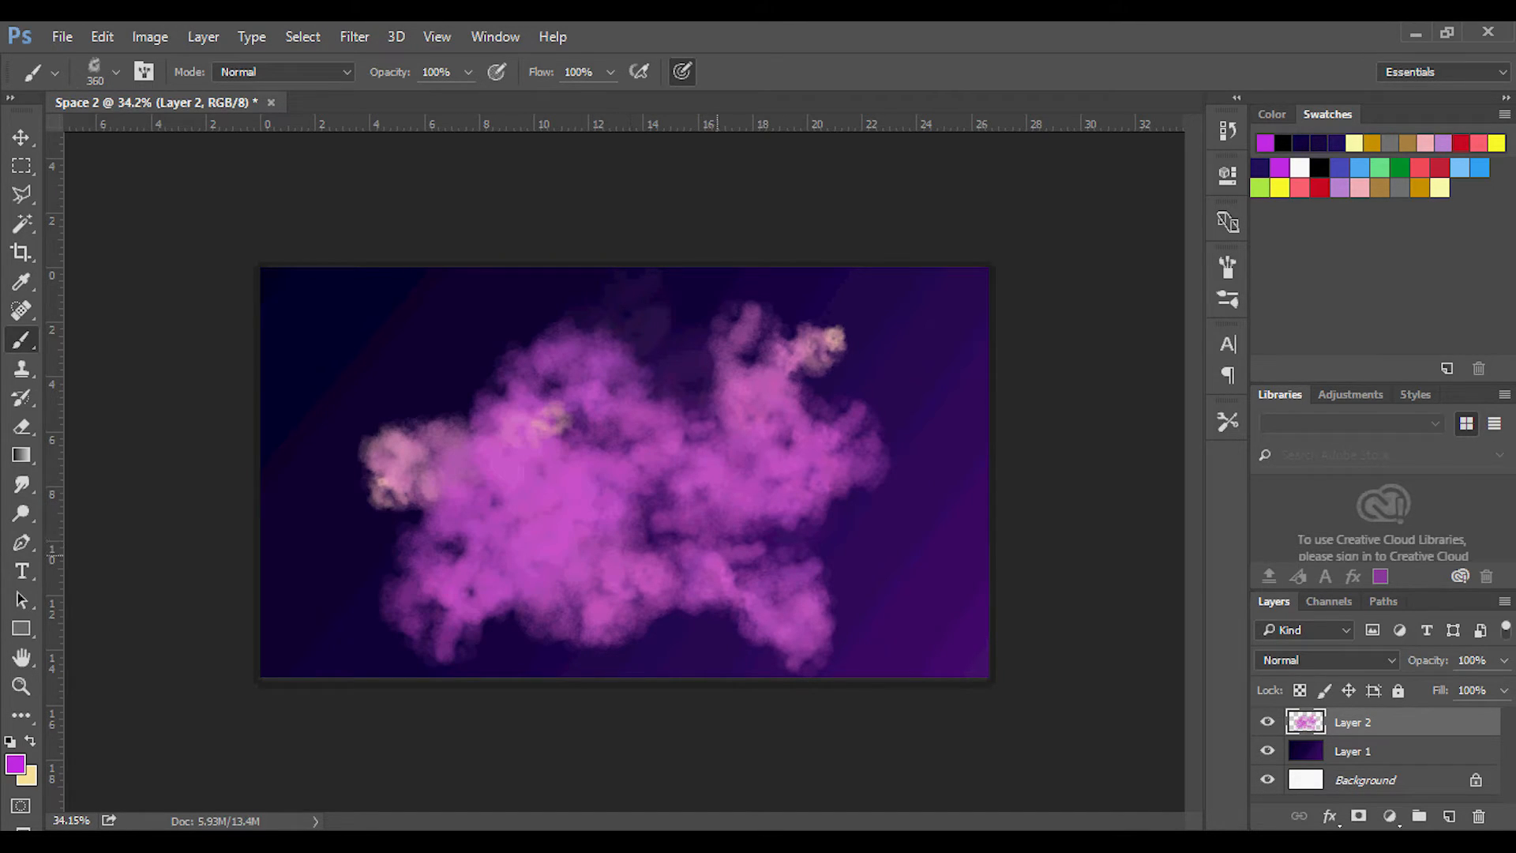
pyautogui.hotkey('ctrl', 'z')
pyautogui.hotkey('ctrl', 'z')
pyautogui.hotkey('ctrl', 'alt', 'z')
pyautogui.hotkey('ctrl', 'alt', 'z')
pyautogui.hotkey('ctrl', 'alt', 'z')
pyautogui.hotkey('ctrl', 'alt', 'z')
pyautogui.hotkey('ctrl', 'alt', 'z')
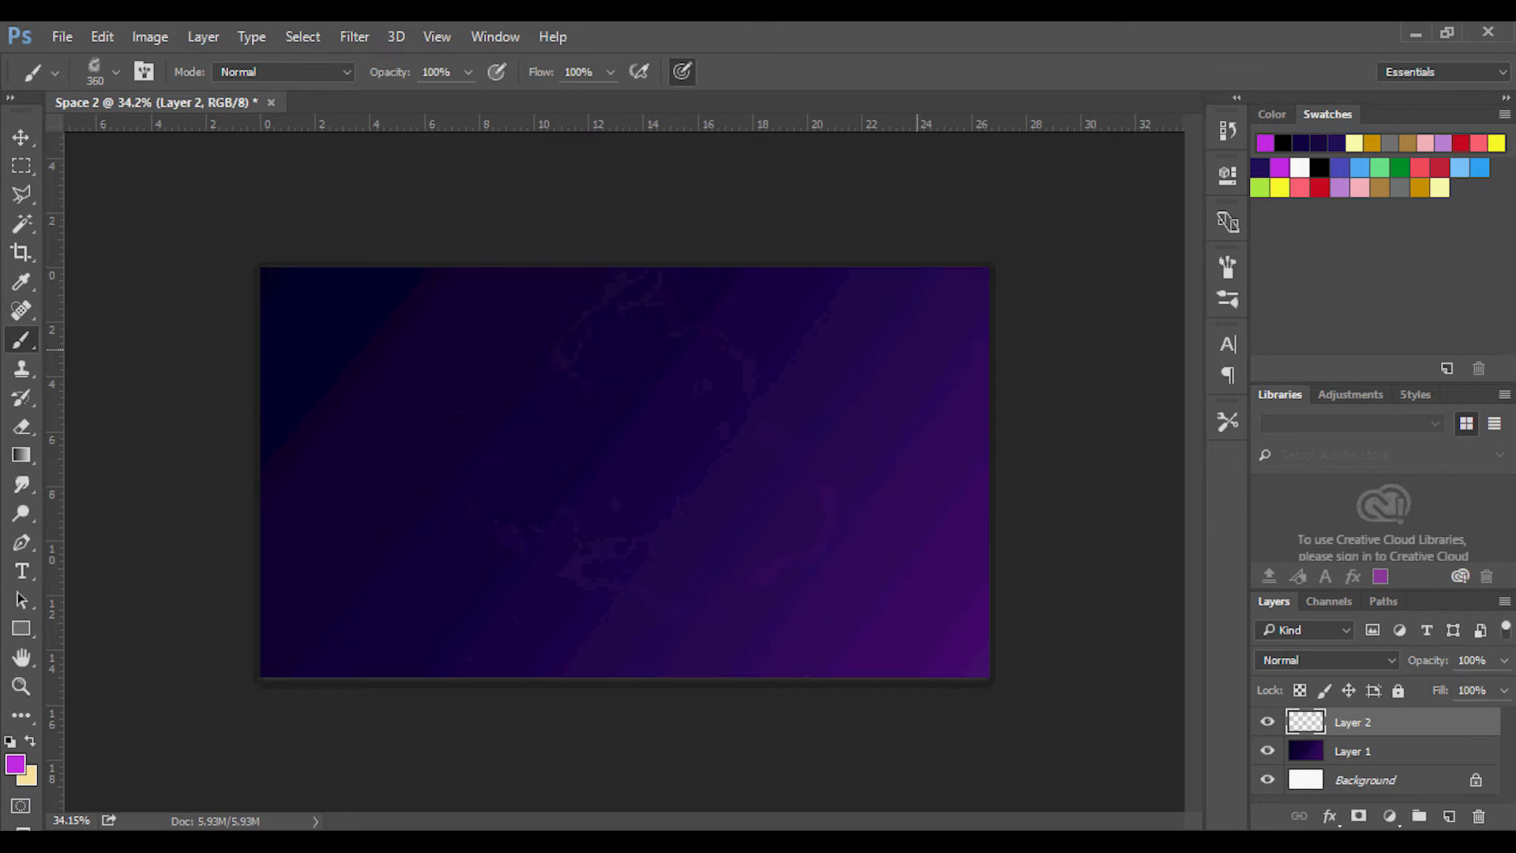
# Turn off Color Dynamics for the 360 px cloud brush.
pyautogui.click(1227, 298)
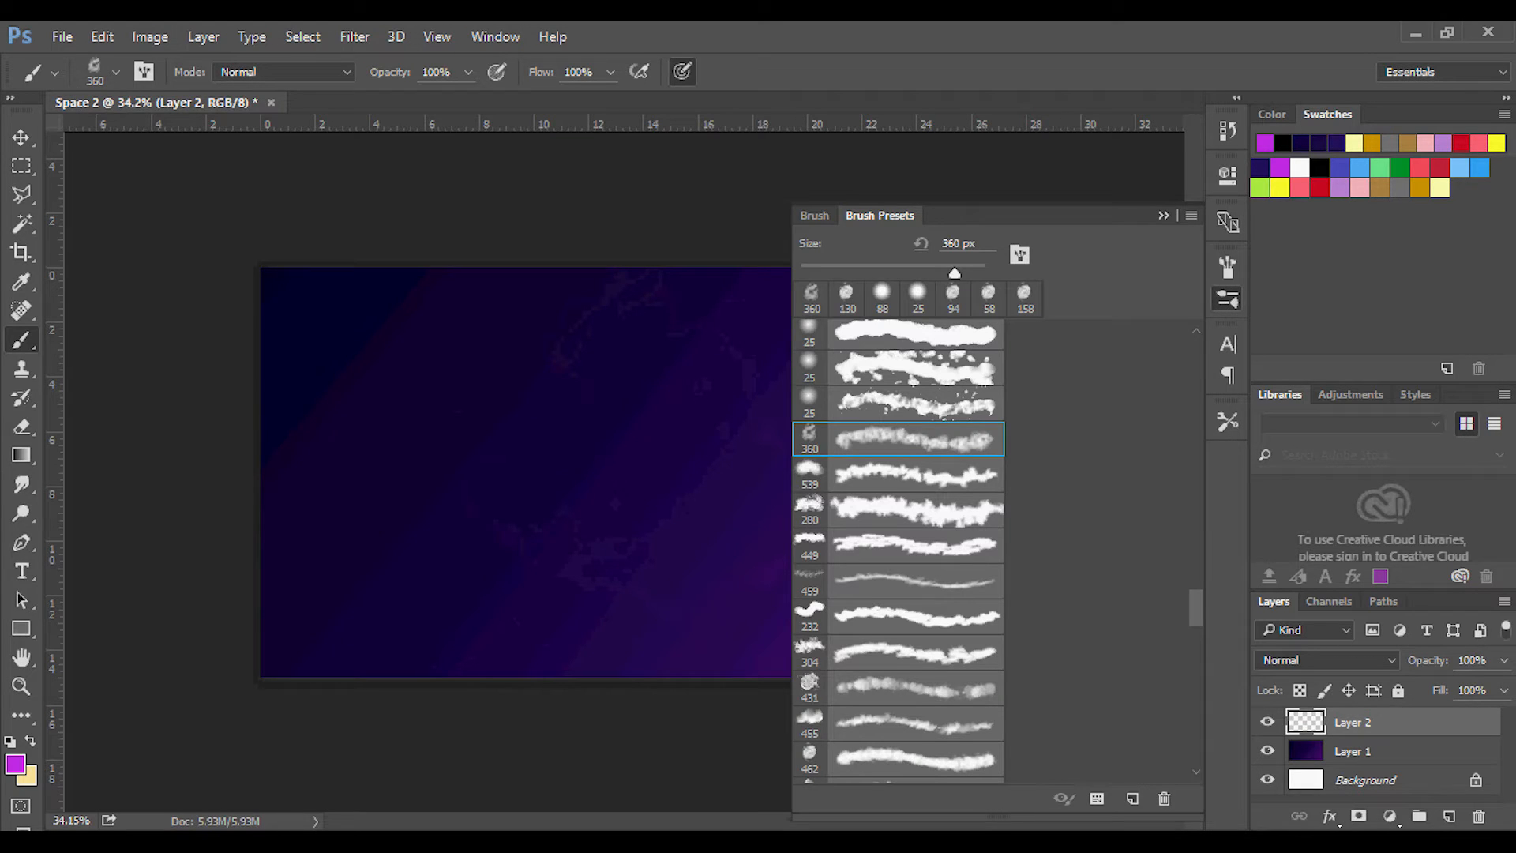
pyautogui.click(814, 215)
pyautogui.click(861, 390)
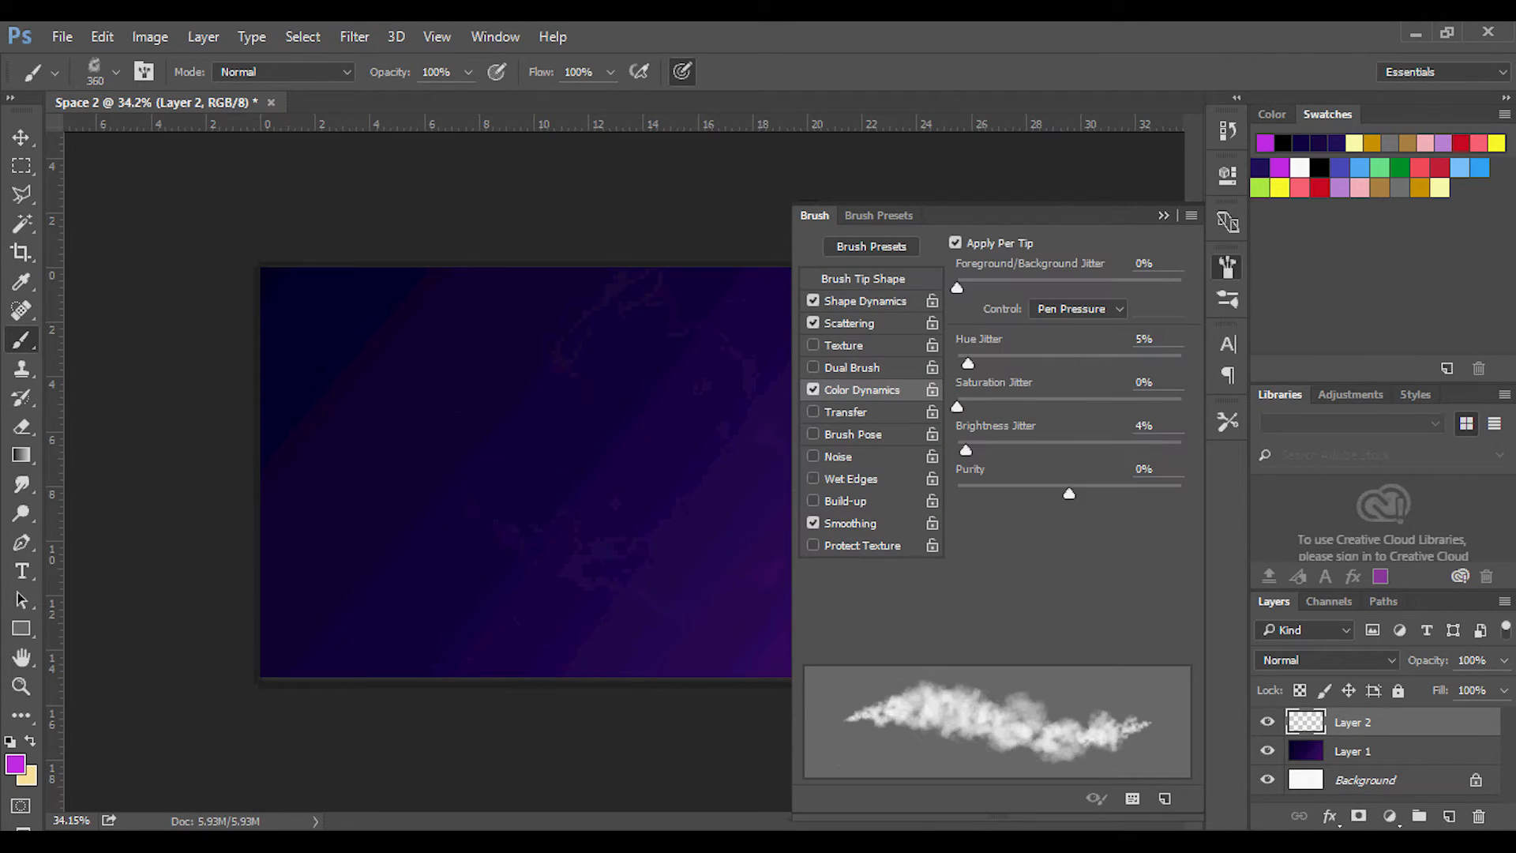
pyautogui.click(814, 389)
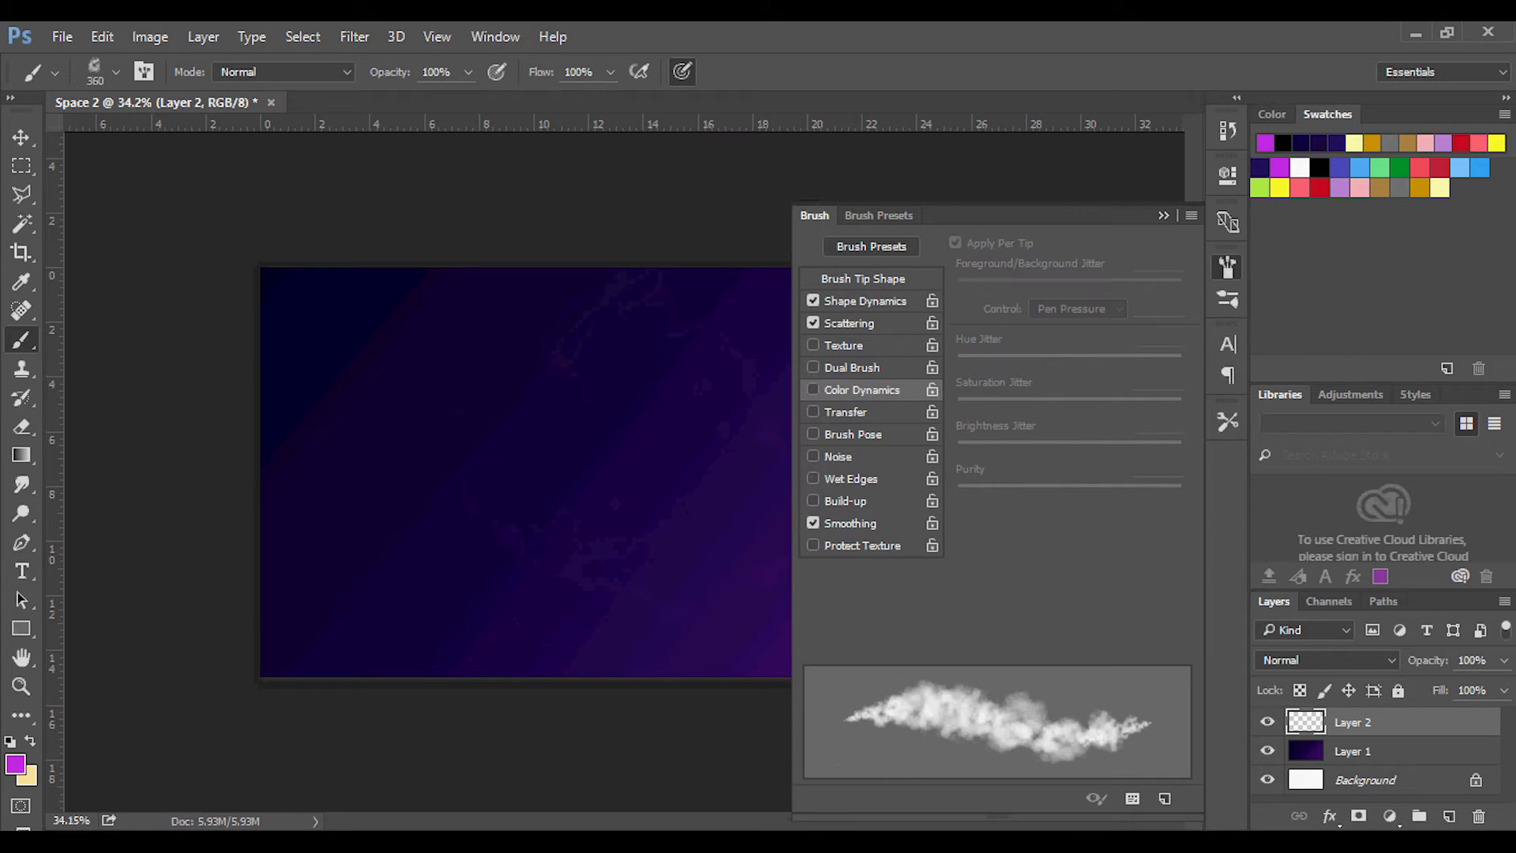
# Switch to the 72 px cloud brush preset and set the brush opacity to 48%.
pyautogui.click(878, 216)
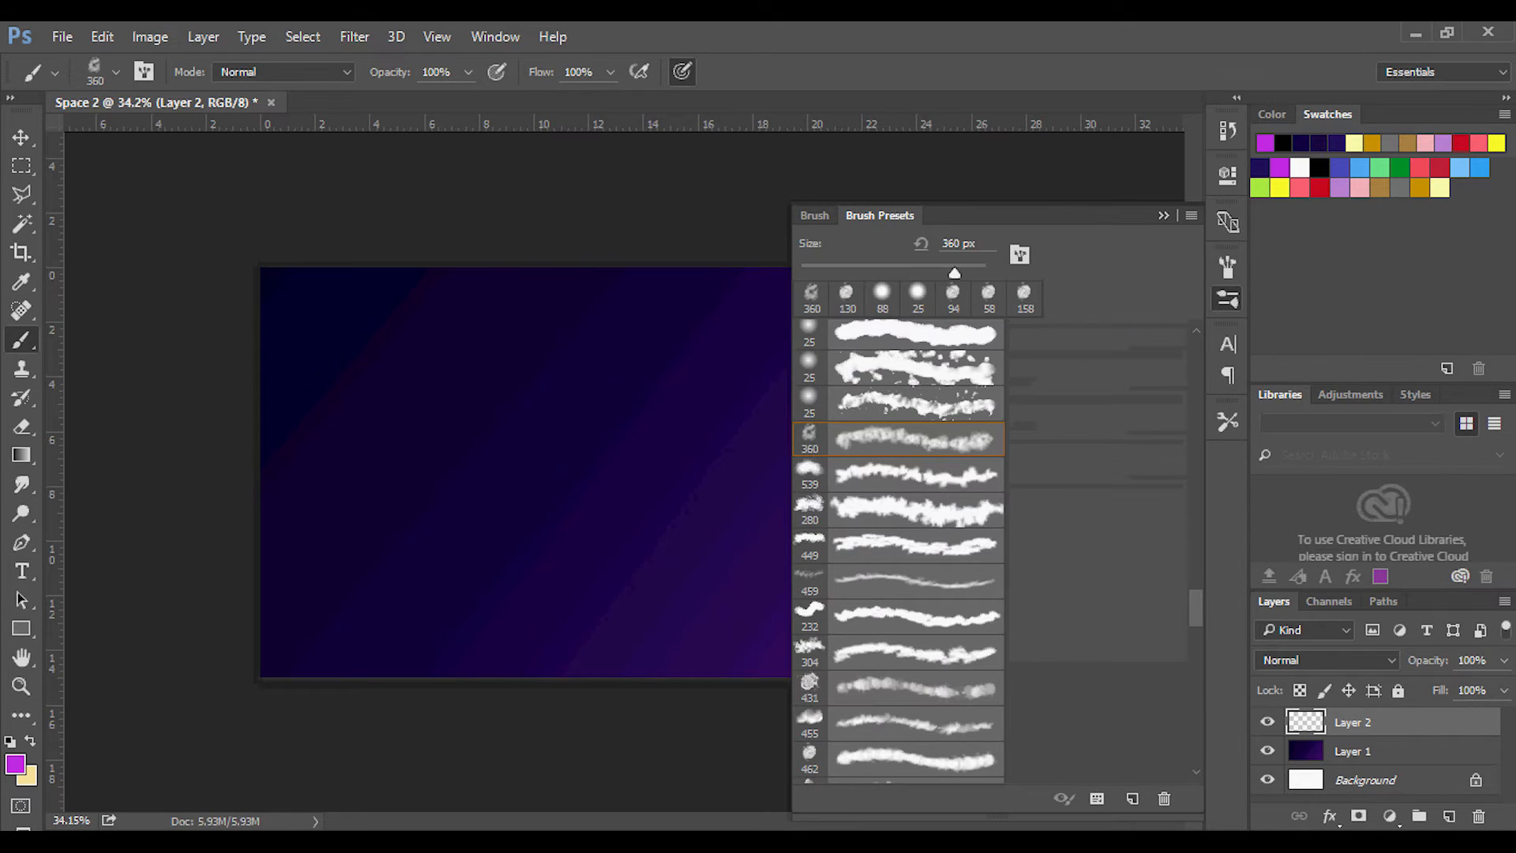
pyautogui.scroll(-10, 898, 552)
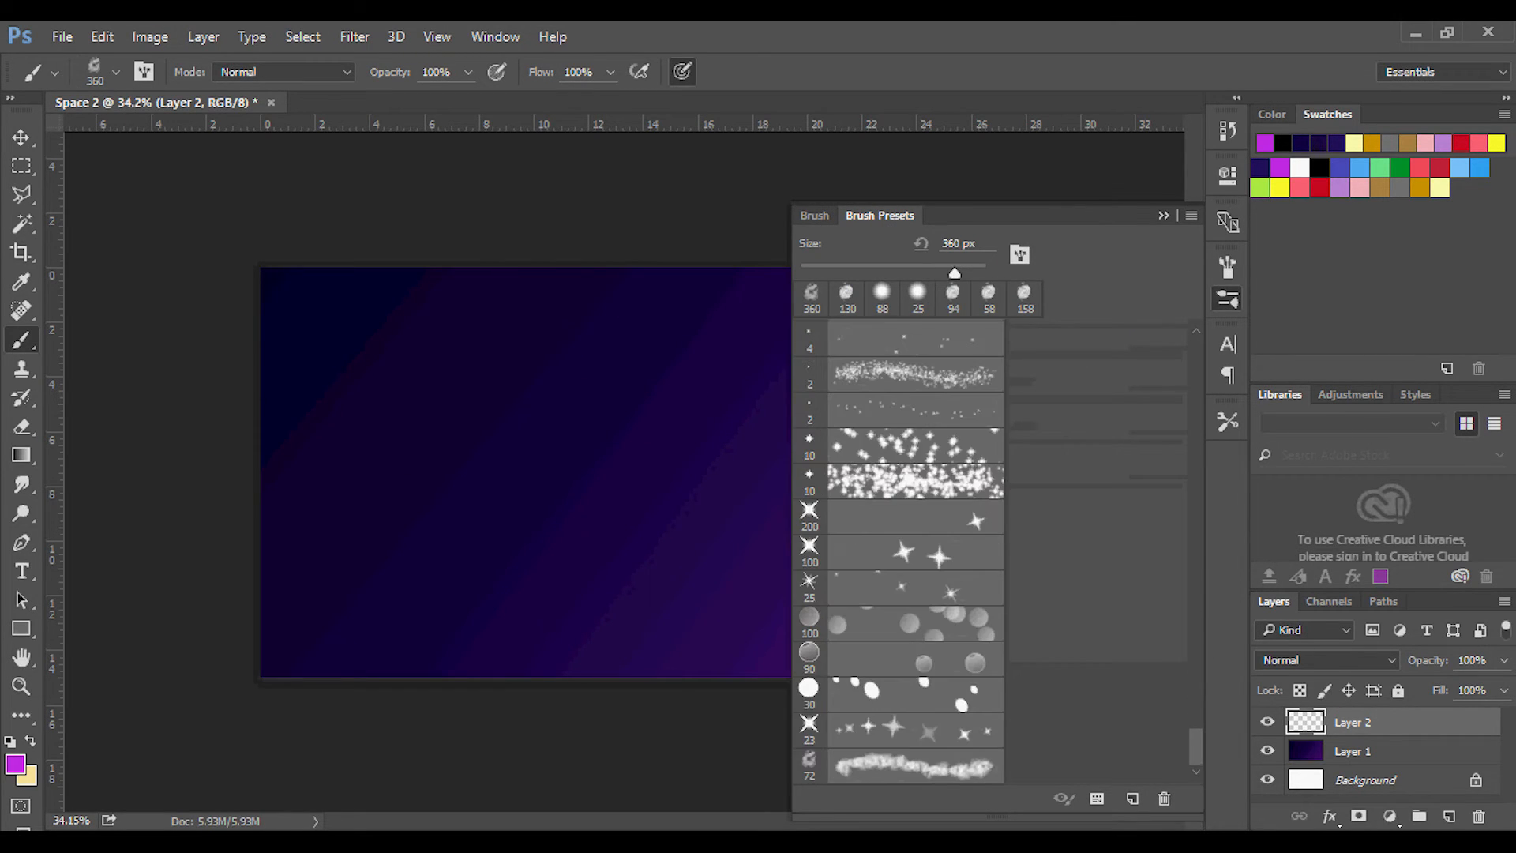
pyautogui.click(899, 766)
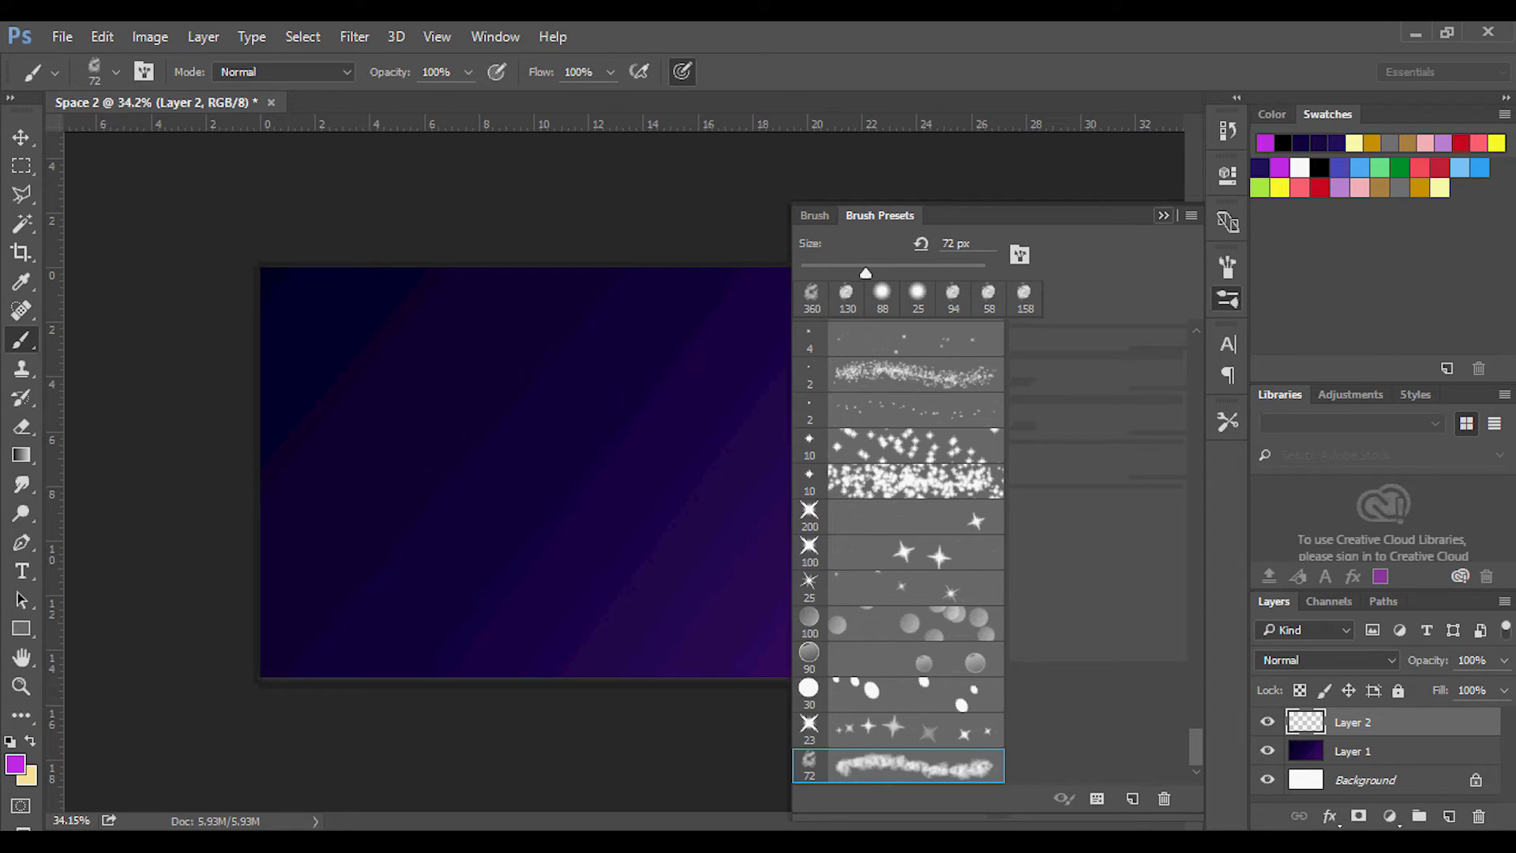
pyautogui.click(1164, 216)
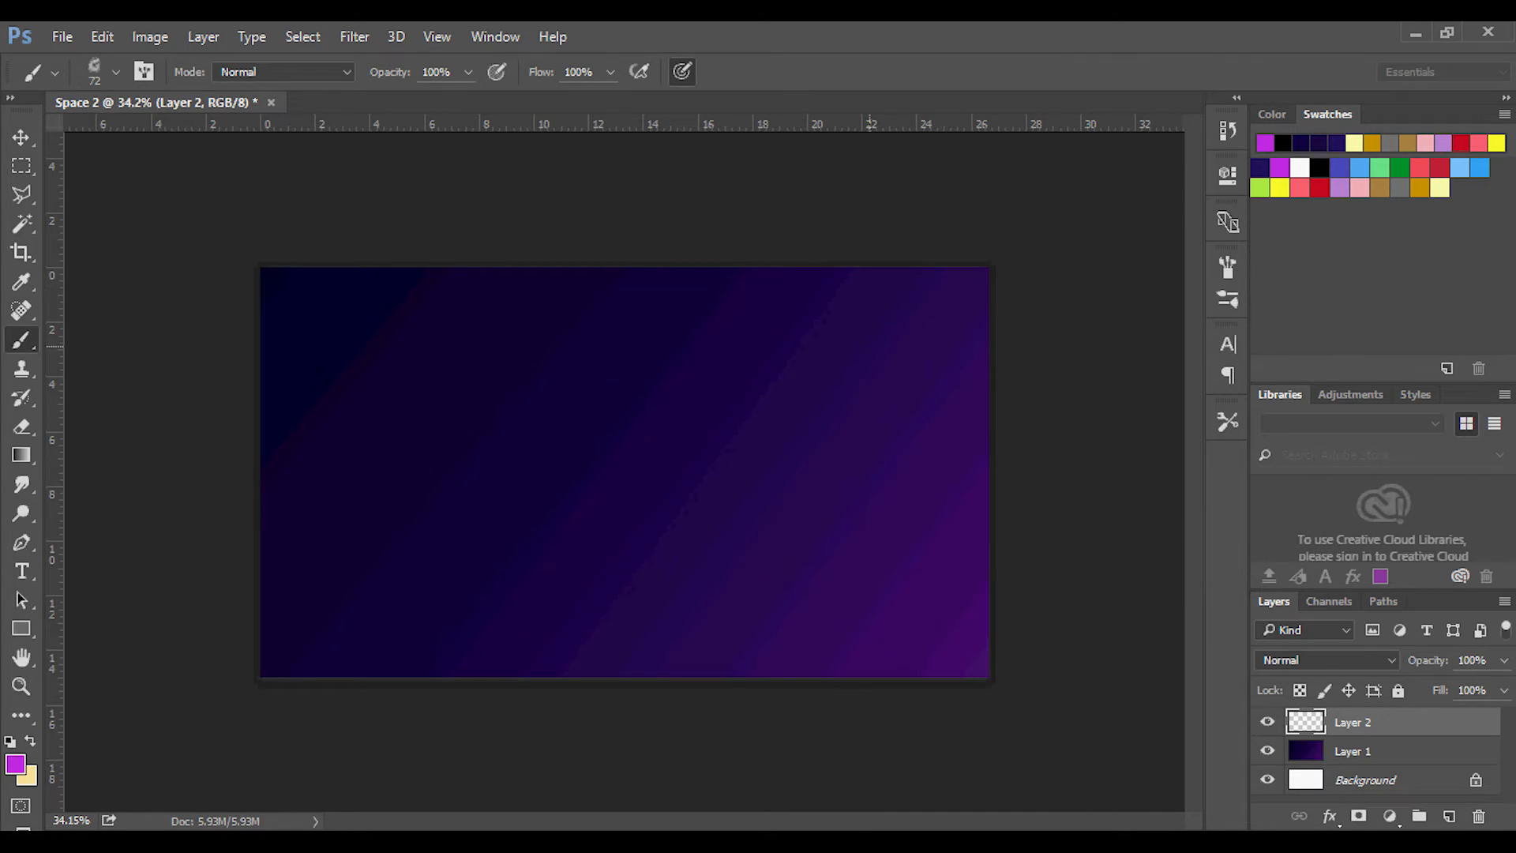
pyautogui.click(468, 72)
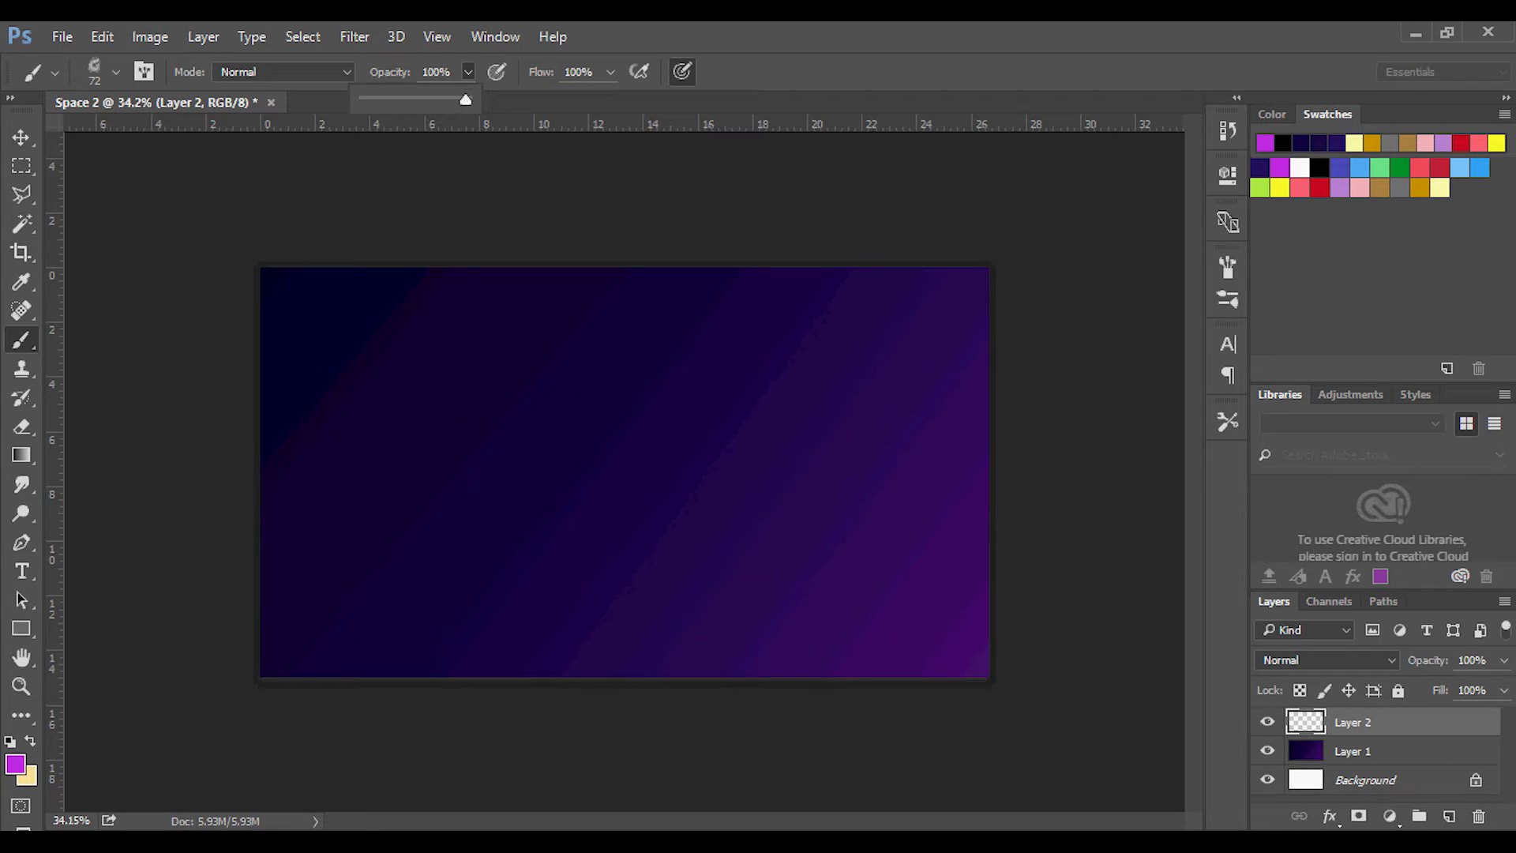
pyautogui.moveTo(466, 100); pyautogui.dragTo(413, 100)
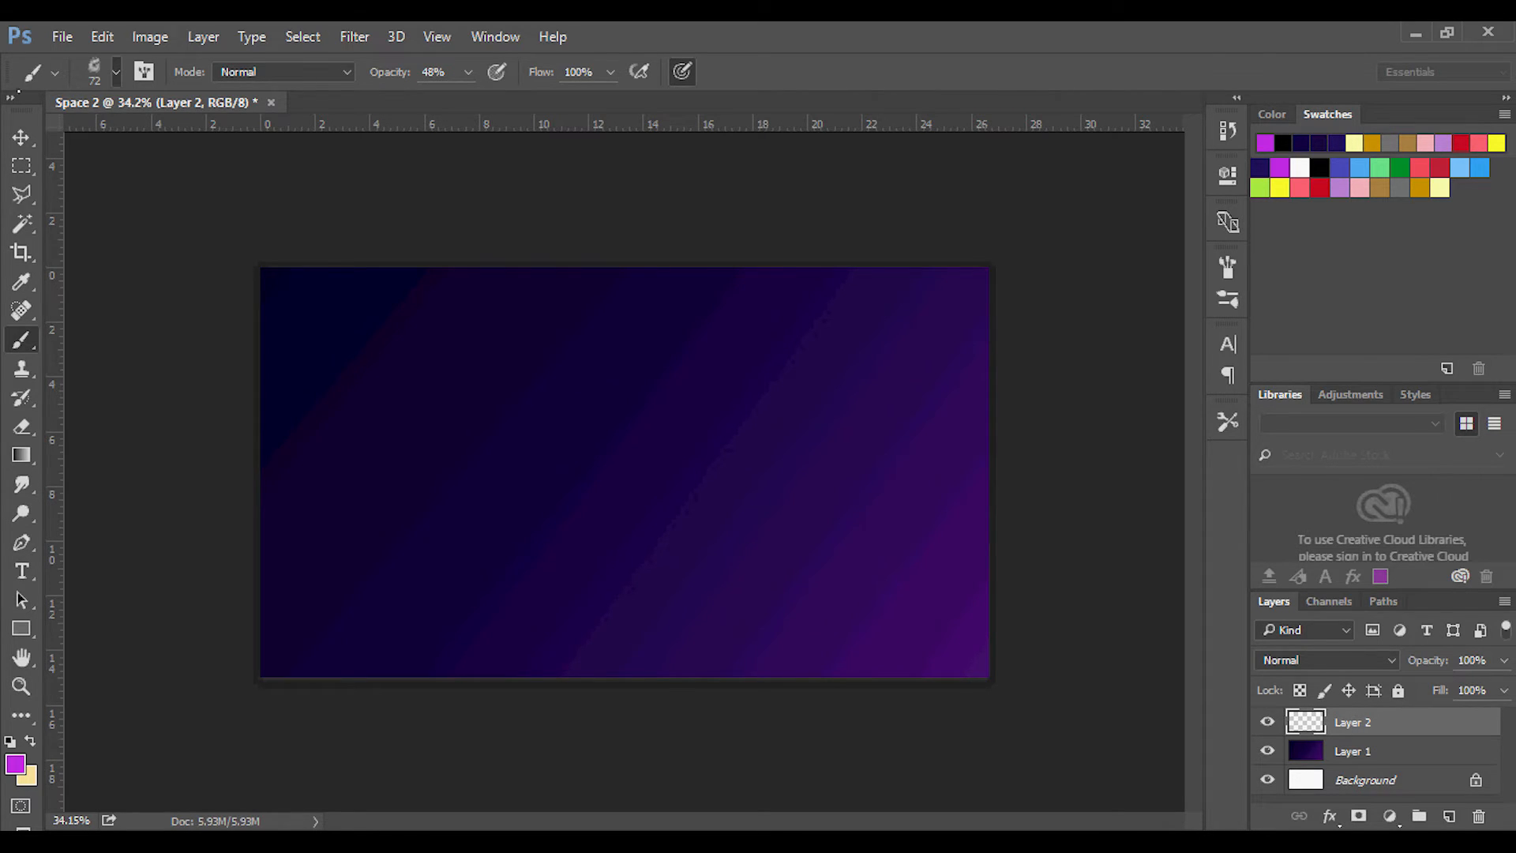
# Try a diagonal cloud stroke with the brush size set to 120 px, and undo it.
pyautogui.click(116, 72)
pyautogui.moveTo(174, 145); pyautogui.dragTo(202, 145)
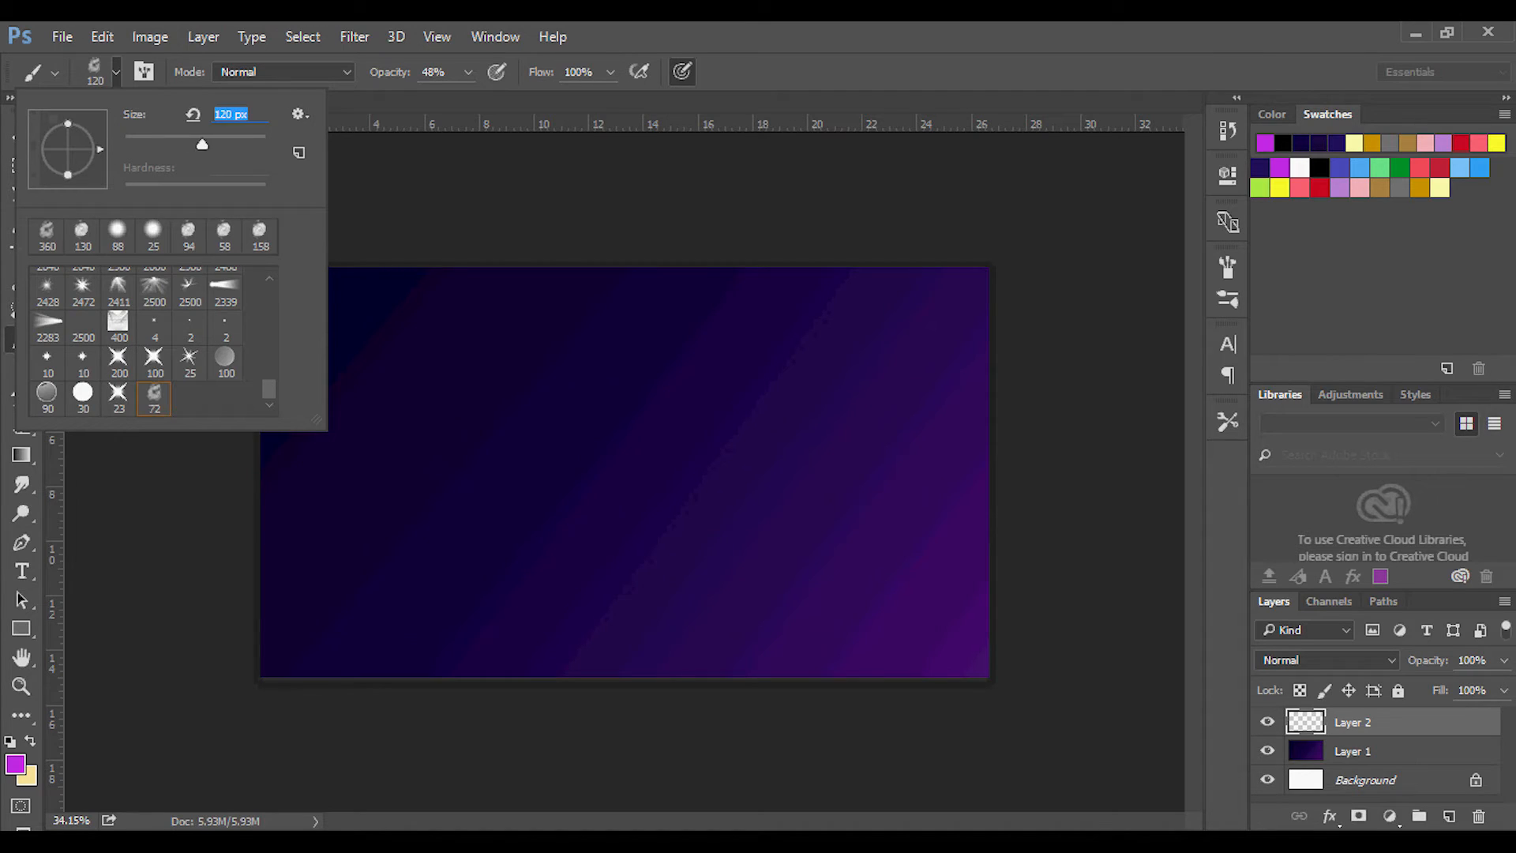
pyautogui.press('Return')
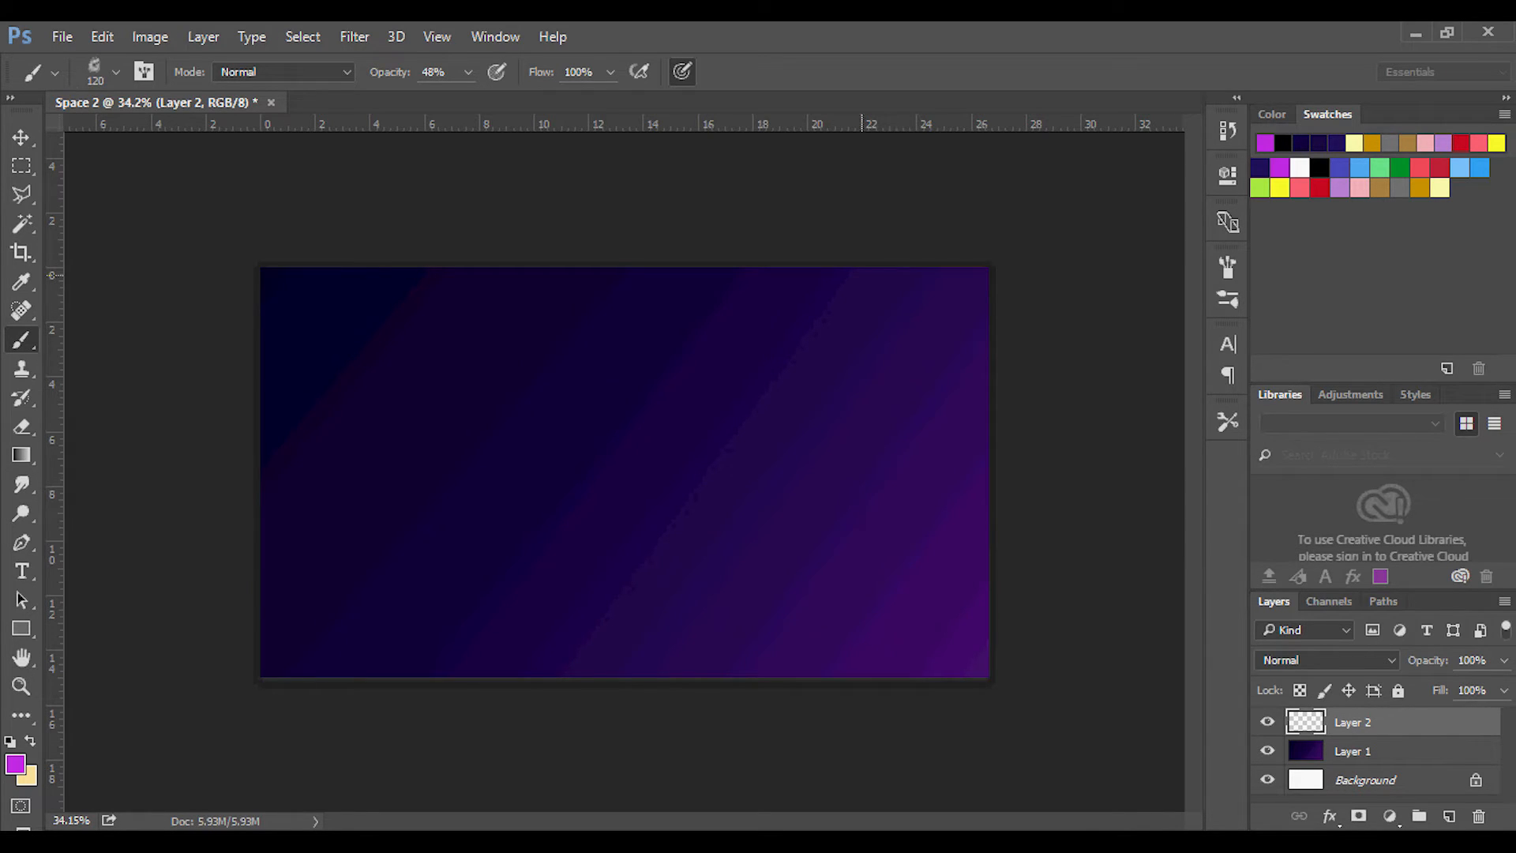
pyautogui.moveTo(882, 271)
pyautogui.mouseDown()
pyautogui.moveTo(847, 296)
pyautogui.moveTo(866, 344)
pyautogui.moveTo(724, 441)
pyautogui.mouseUp()
pyautogui.hotkey('ctrl', 'z')
# Paint two parallel magenta cloud bands on Layer 2 with a 448 px brush, running diagonally from the canvas's upper right to its lower left.
pyautogui.click(116, 72)
pyautogui.moveTo(203, 145); pyautogui.dragTo(248, 144)
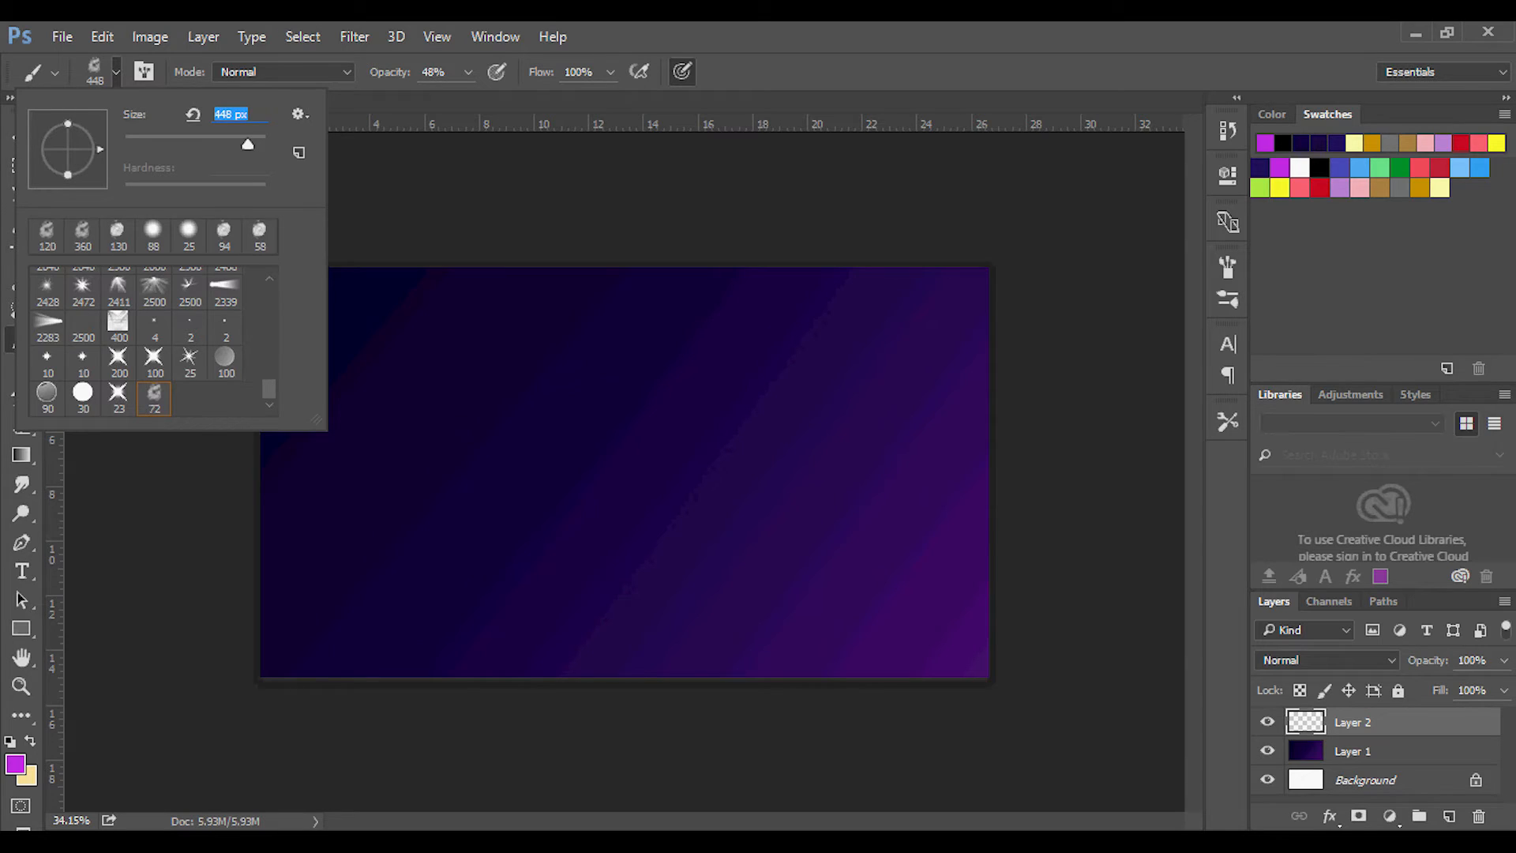
pyautogui.press('Return')
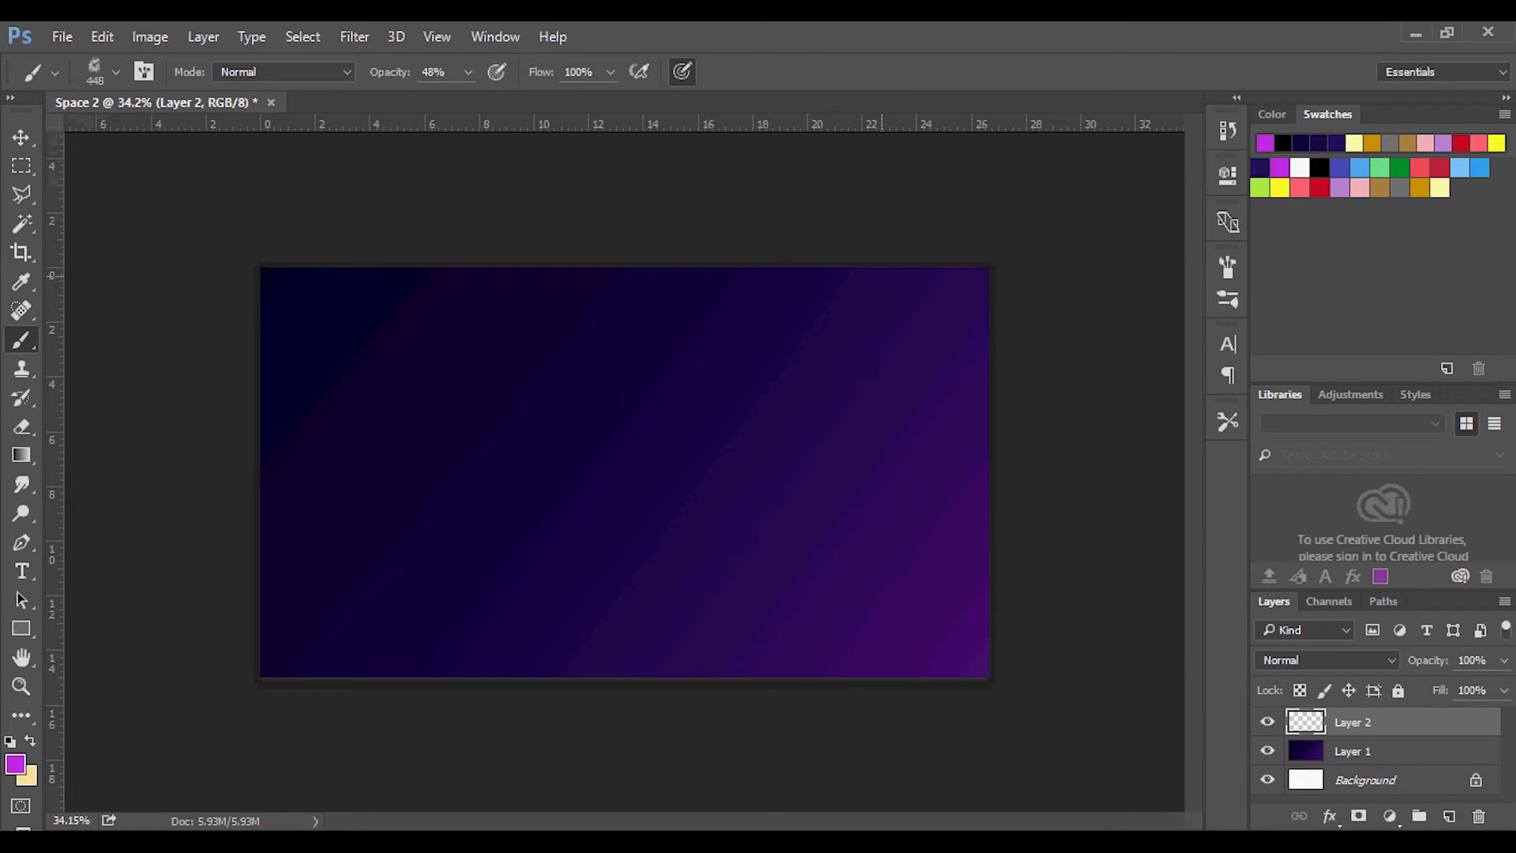
pyautogui.moveTo(907, 270)
pyautogui.mouseDown()
pyautogui.moveTo(839, 304)
pyautogui.moveTo(826, 344)
pyautogui.moveTo(697, 343)
pyautogui.moveTo(606, 442)
pyautogui.moveTo(524, 500)
pyautogui.moveTo(342, 539)
pyautogui.moveTo(296, 586)
pyautogui.moveTo(219, 622)
pyautogui.mouseUp()
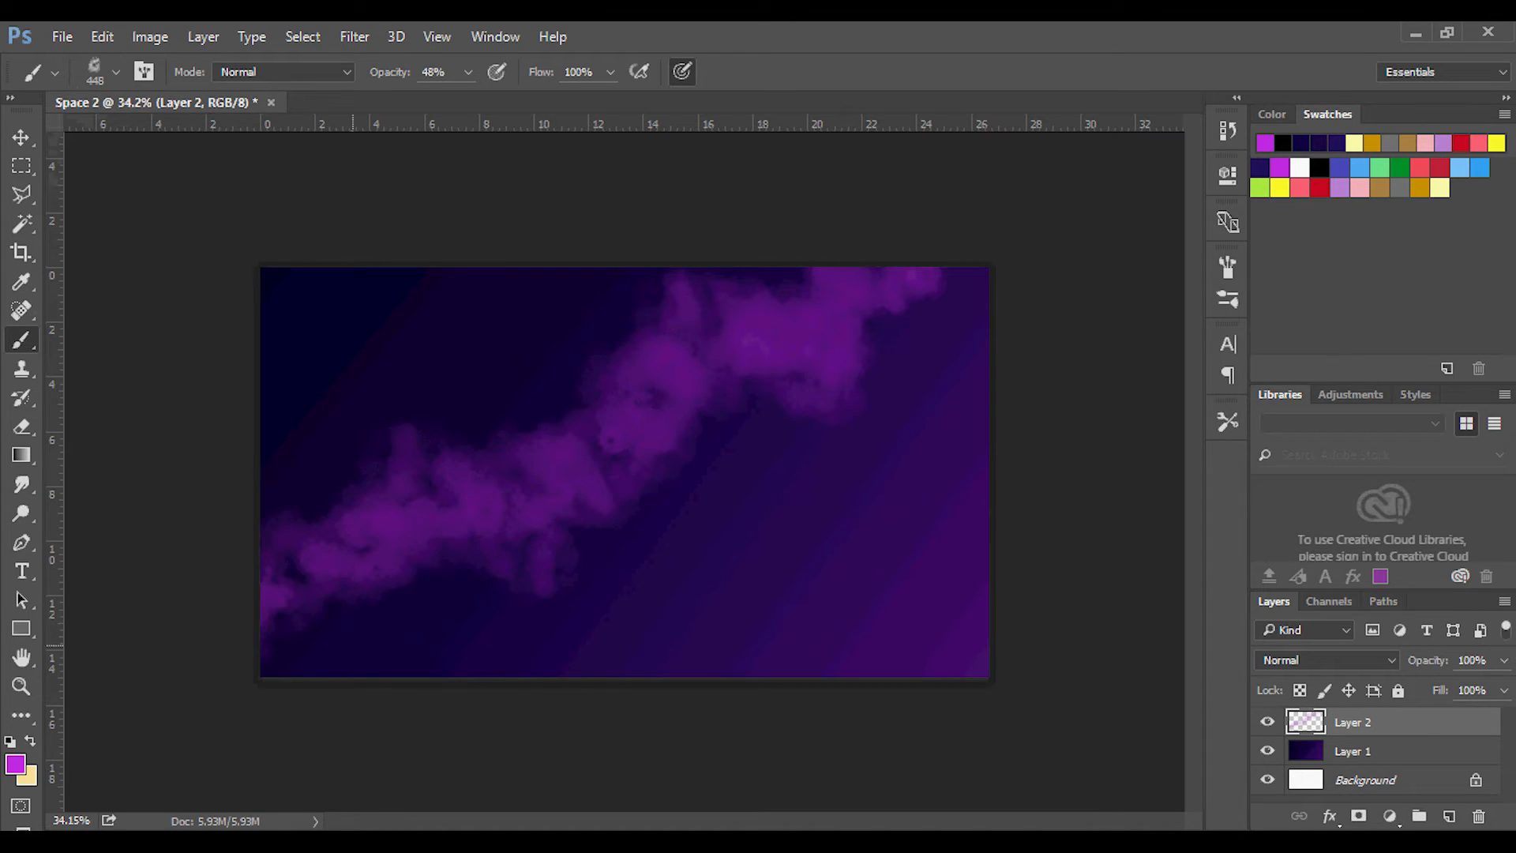
pyautogui.moveTo(961, 310)
pyautogui.mouseDown()
pyautogui.moveTo(926, 433)
pyautogui.moveTo(723, 521)
pyautogui.moveTo(672, 624)
pyautogui.moveTo(426, 655)
pyautogui.moveTo(347, 710)
pyautogui.mouseUp()
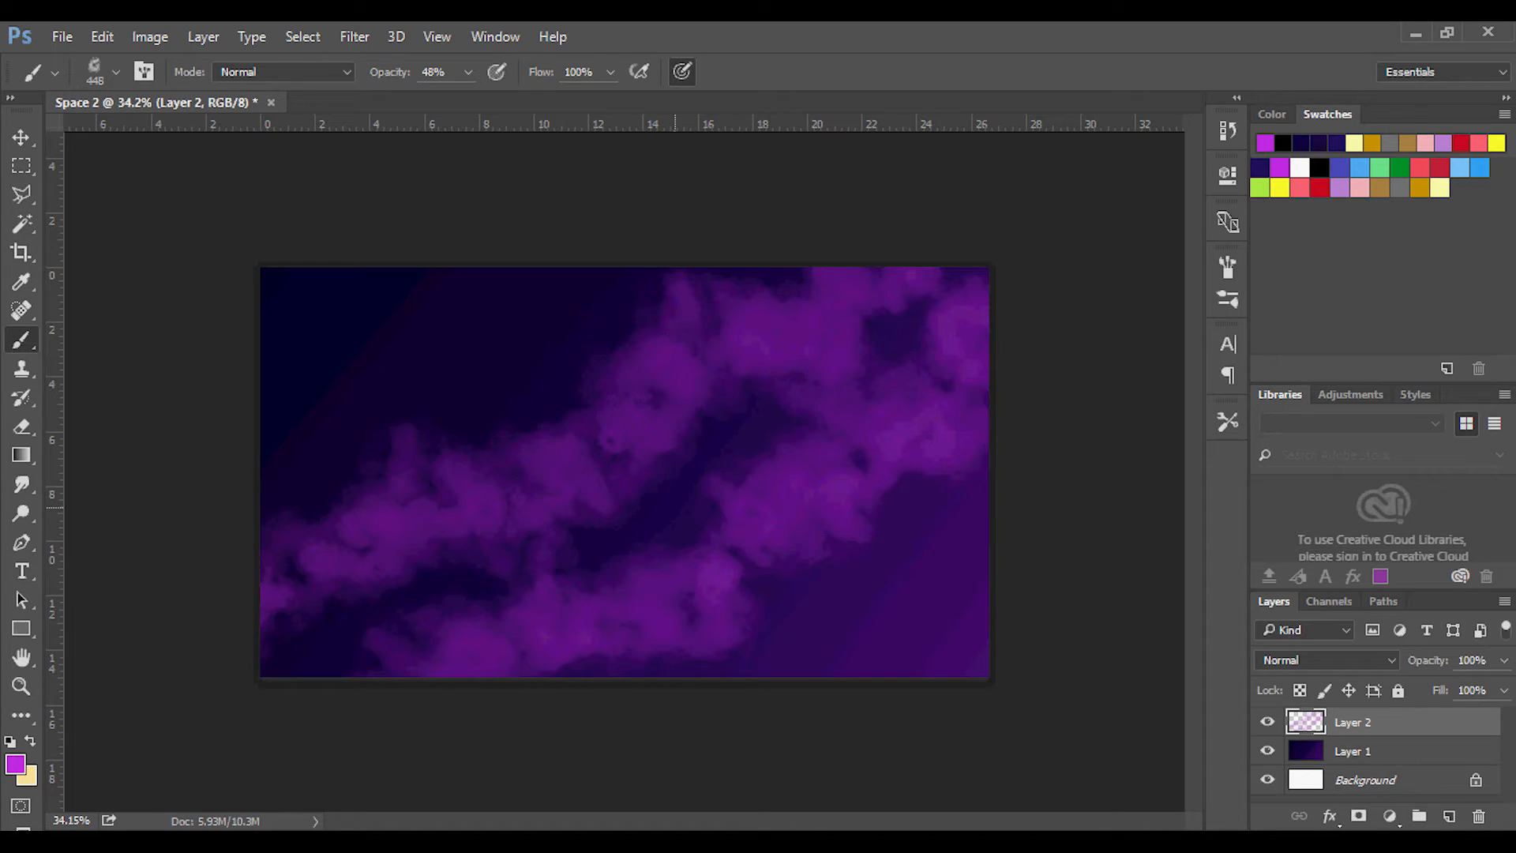
# Soften and thicken both cloud bands with faint magenta strokes along their lengths and edges at 17% brush opacity.
pyautogui.click(468, 72)
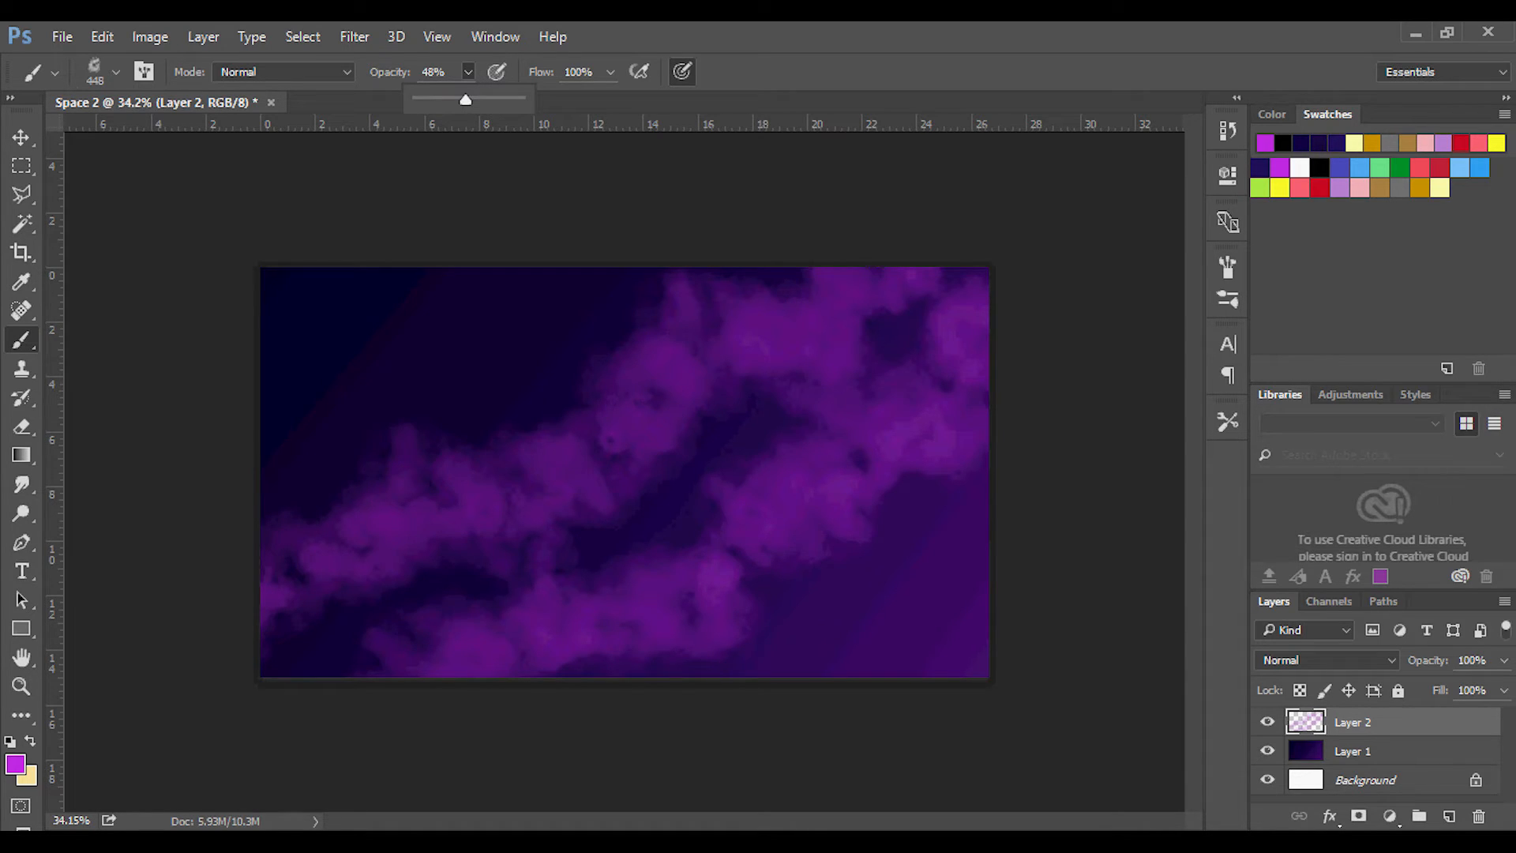
pyautogui.moveTo(466, 100); pyautogui.dragTo(434, 99)
pyautogui.press('Return')
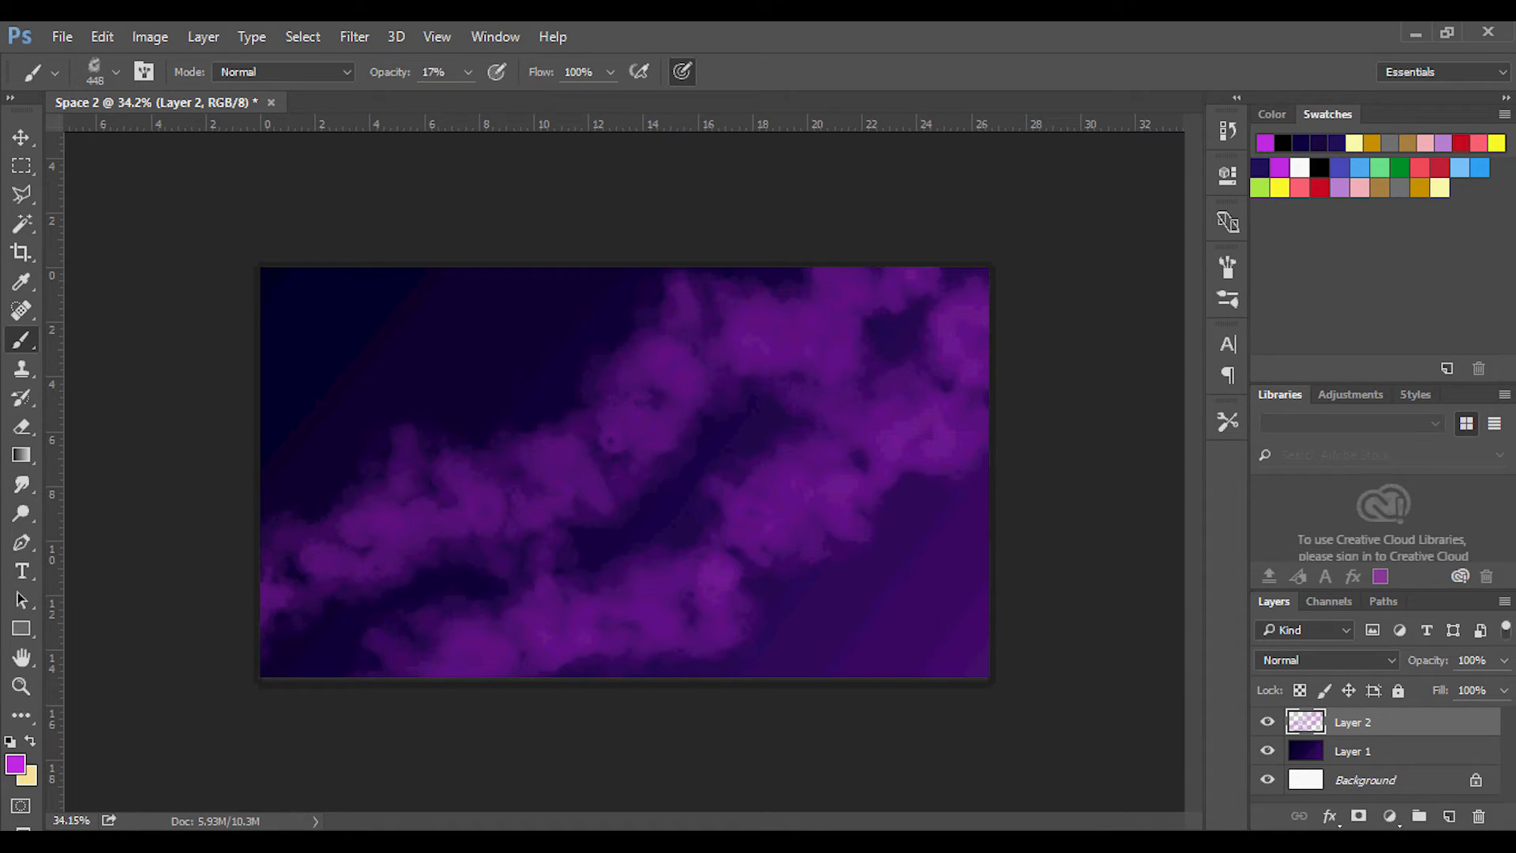
pyautogui.moveTo(794, 270)
pyautogui.mouseDown()
pyautogui.moveTo(336, 517)
pyautogui.moveTo(265, 590)
pyautogui.mouseUp()
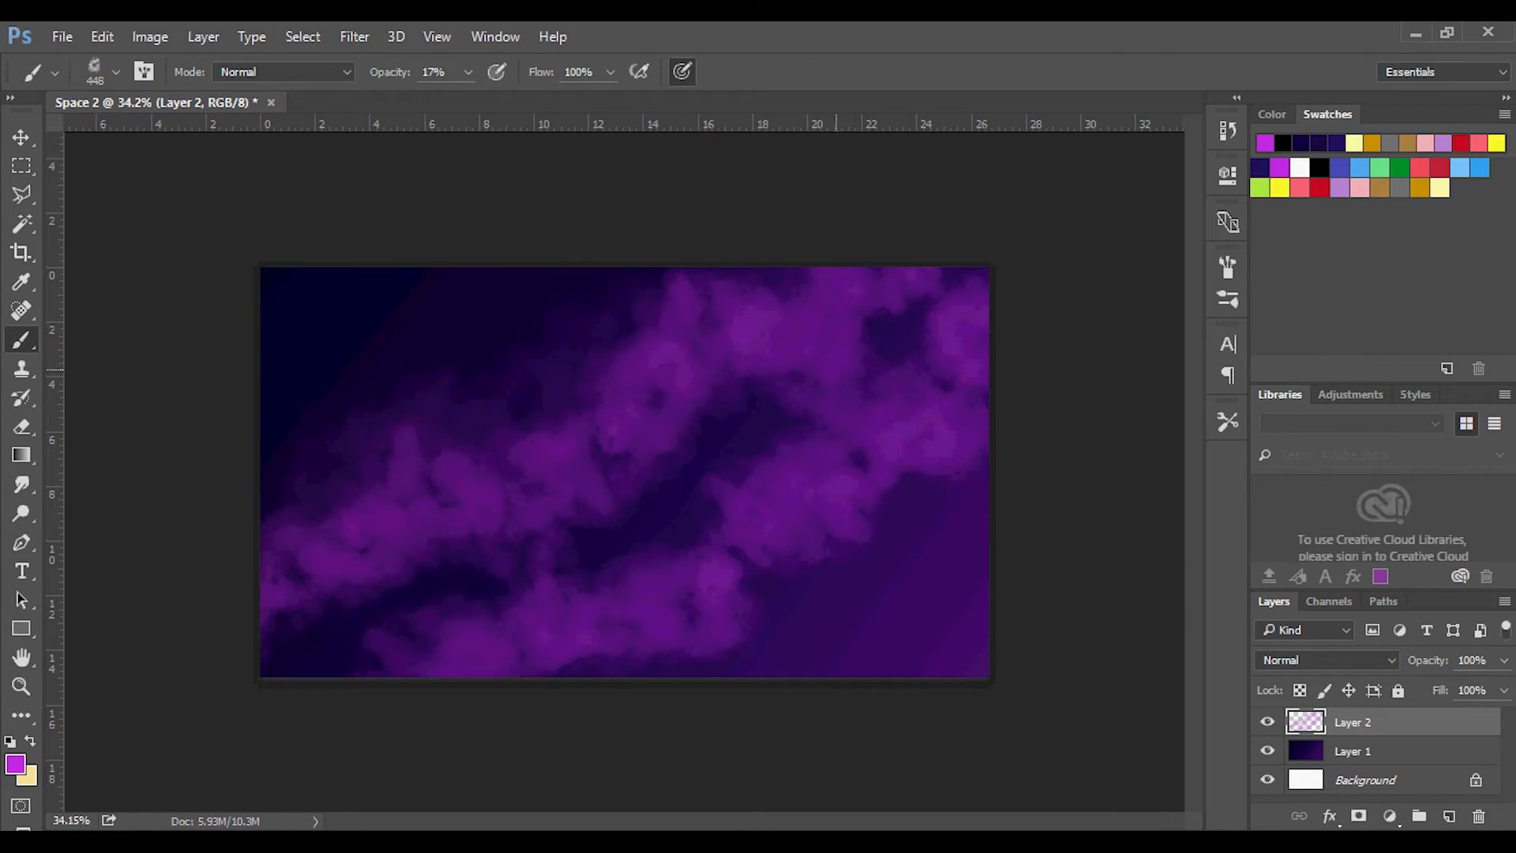
pyautogui.moveTo(931, 296)
pyautogui.mouseDown()
pyautogui.moveTo(728, 413)
pyautogui.moveTo(656, 427)
pyautogui.mouseUp()
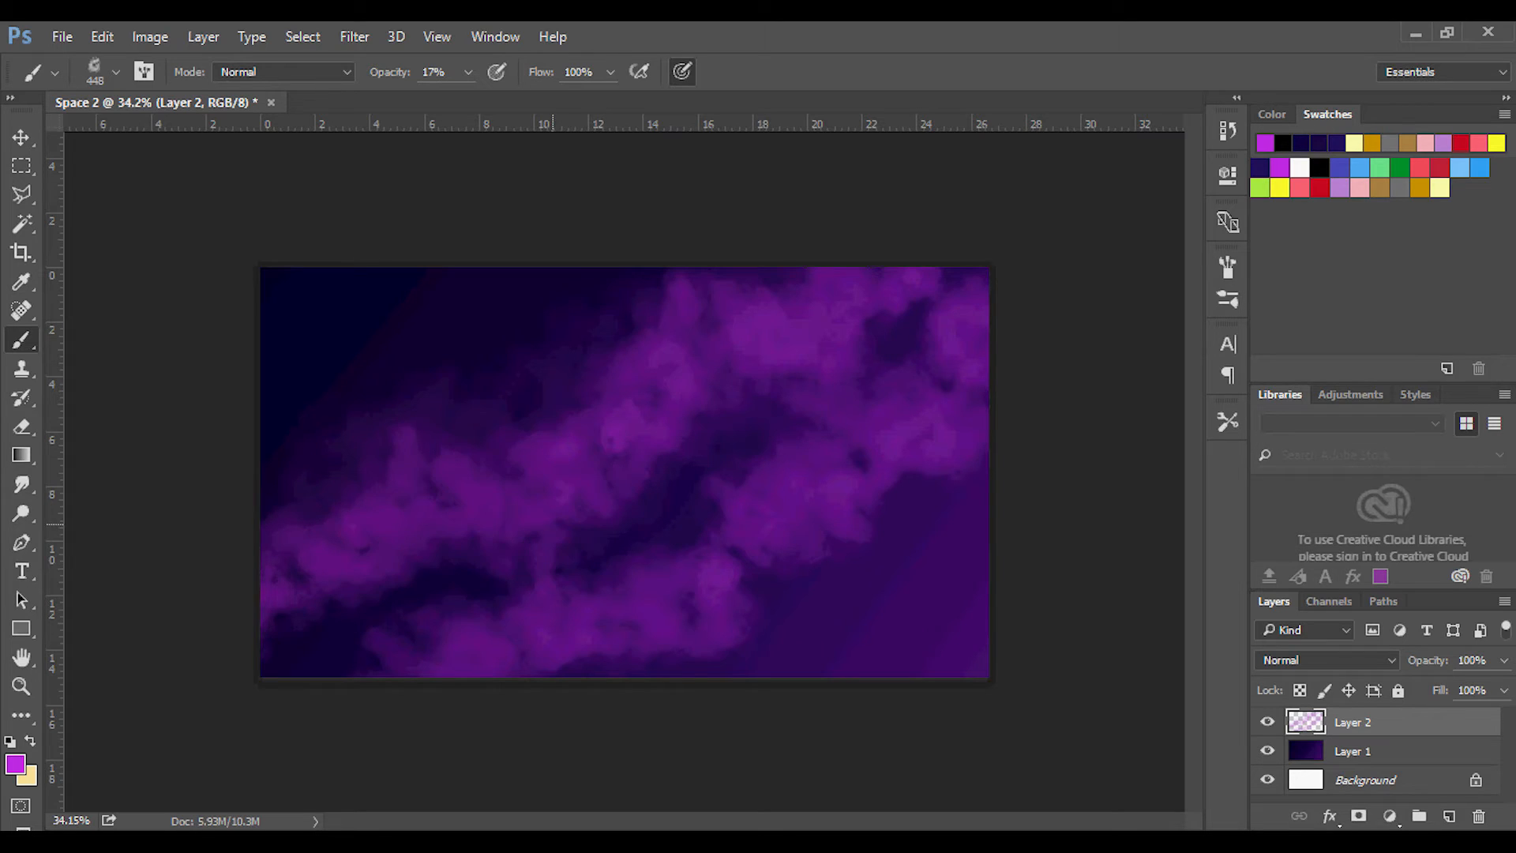
pyautogui.moveTo(978, 433); pyautogui.dragTo(693, 639)
pyautogui.moveTo(730, 505)
pyautogui.mouseDown()
pyautogui.moveTo(732, 531)
pyautogui.moveTo(637, 616)
pyautogui.mouseUp()
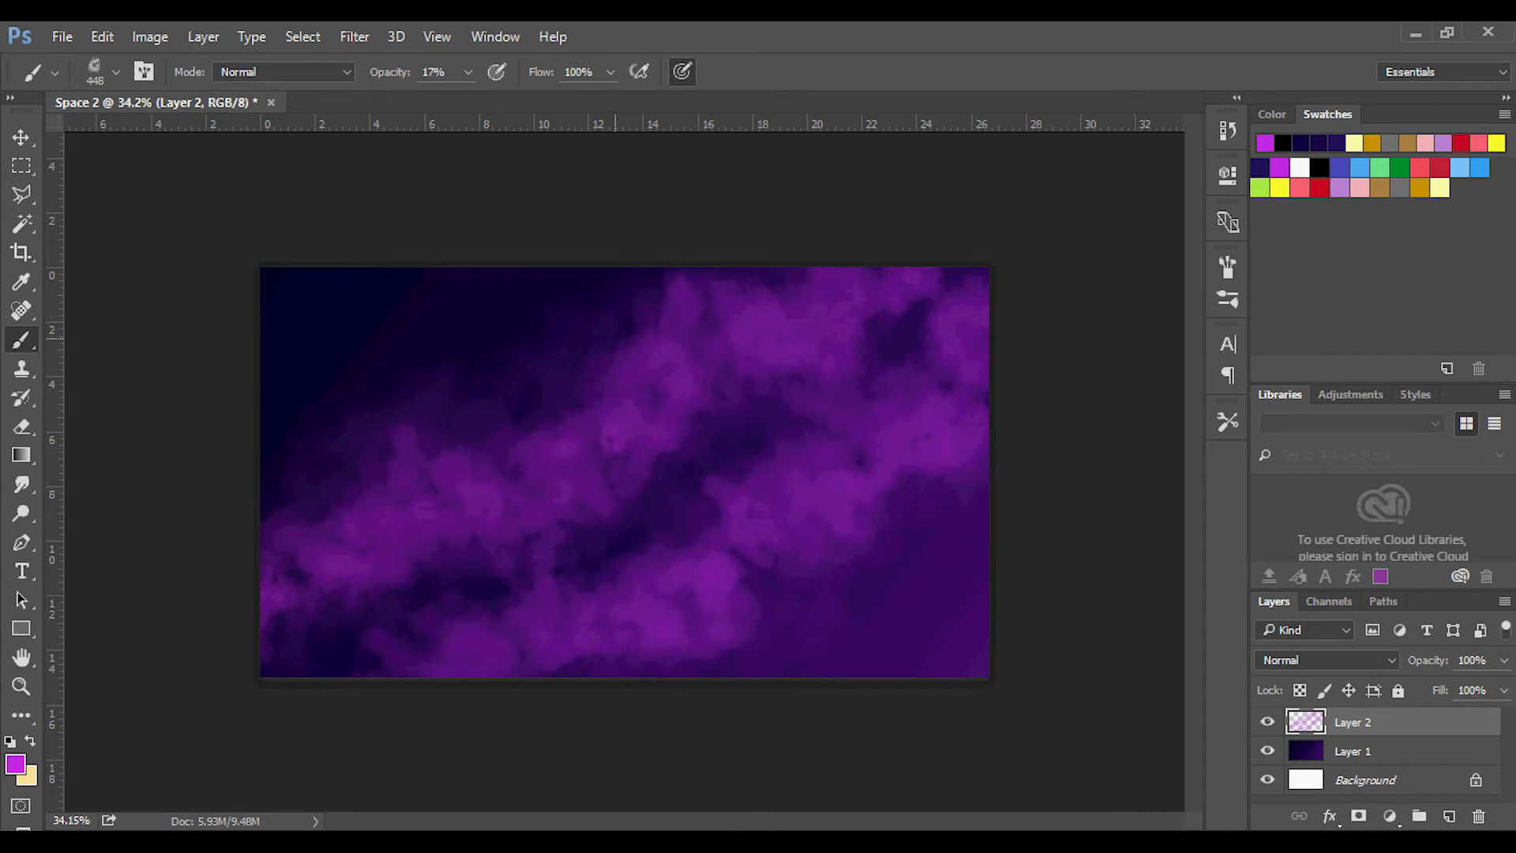
# Blend the cloud bands into the background with dark indigo and purple tones sampled from the canvas, raising the brush opacity to 39%.
pyautogui.press('alt')
pyautogui.keyDown('alt'); pyautogui.click(594, 366); pyautogui.keyUp('alt')
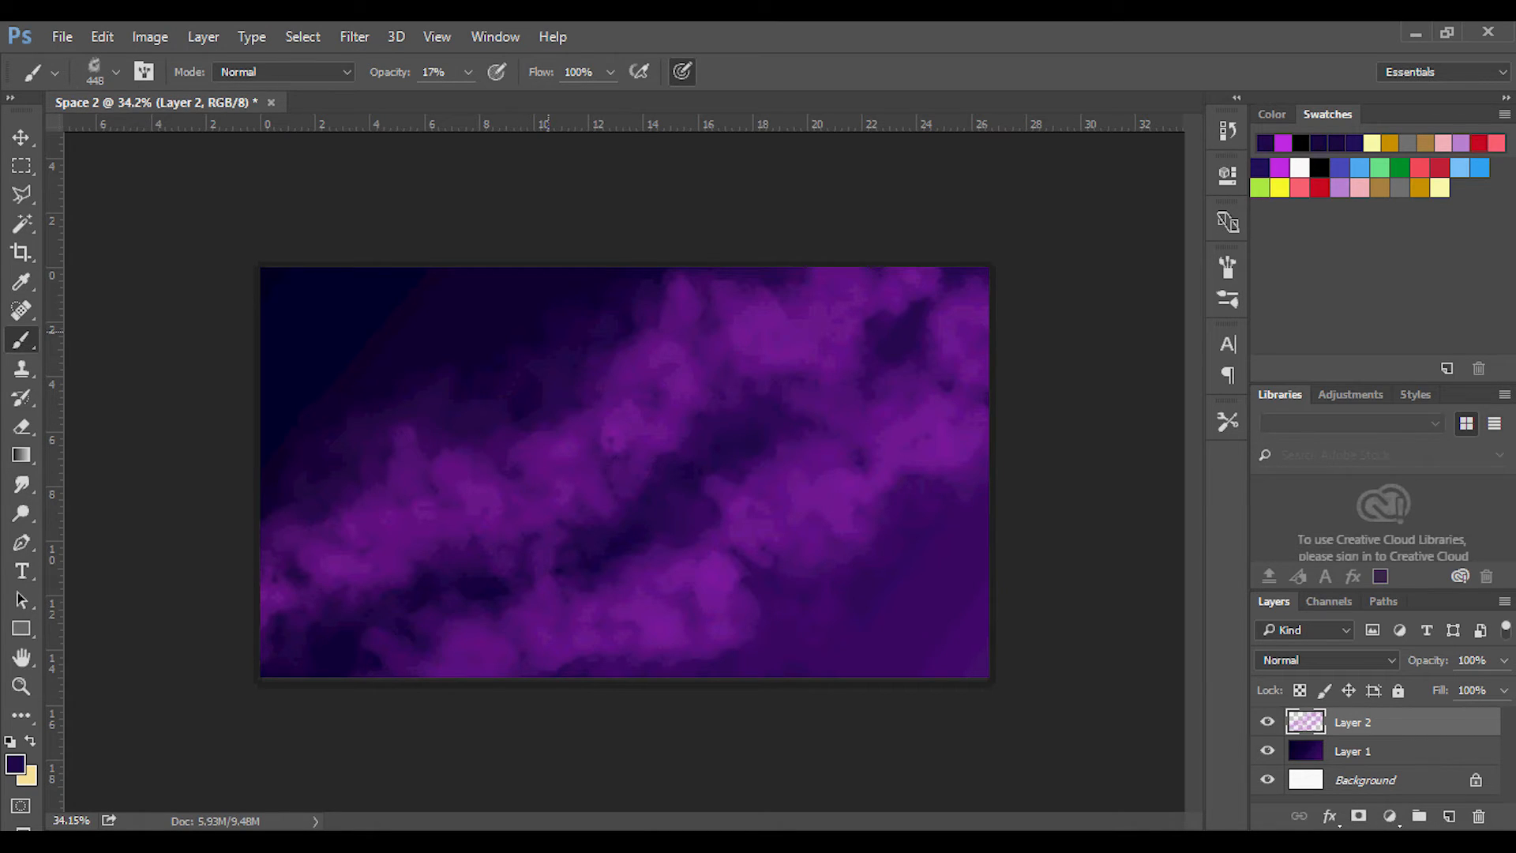
pyautogui.keyDown('alt'); pyautogui.click(599, 368); pyautogui.keyUp('alt')
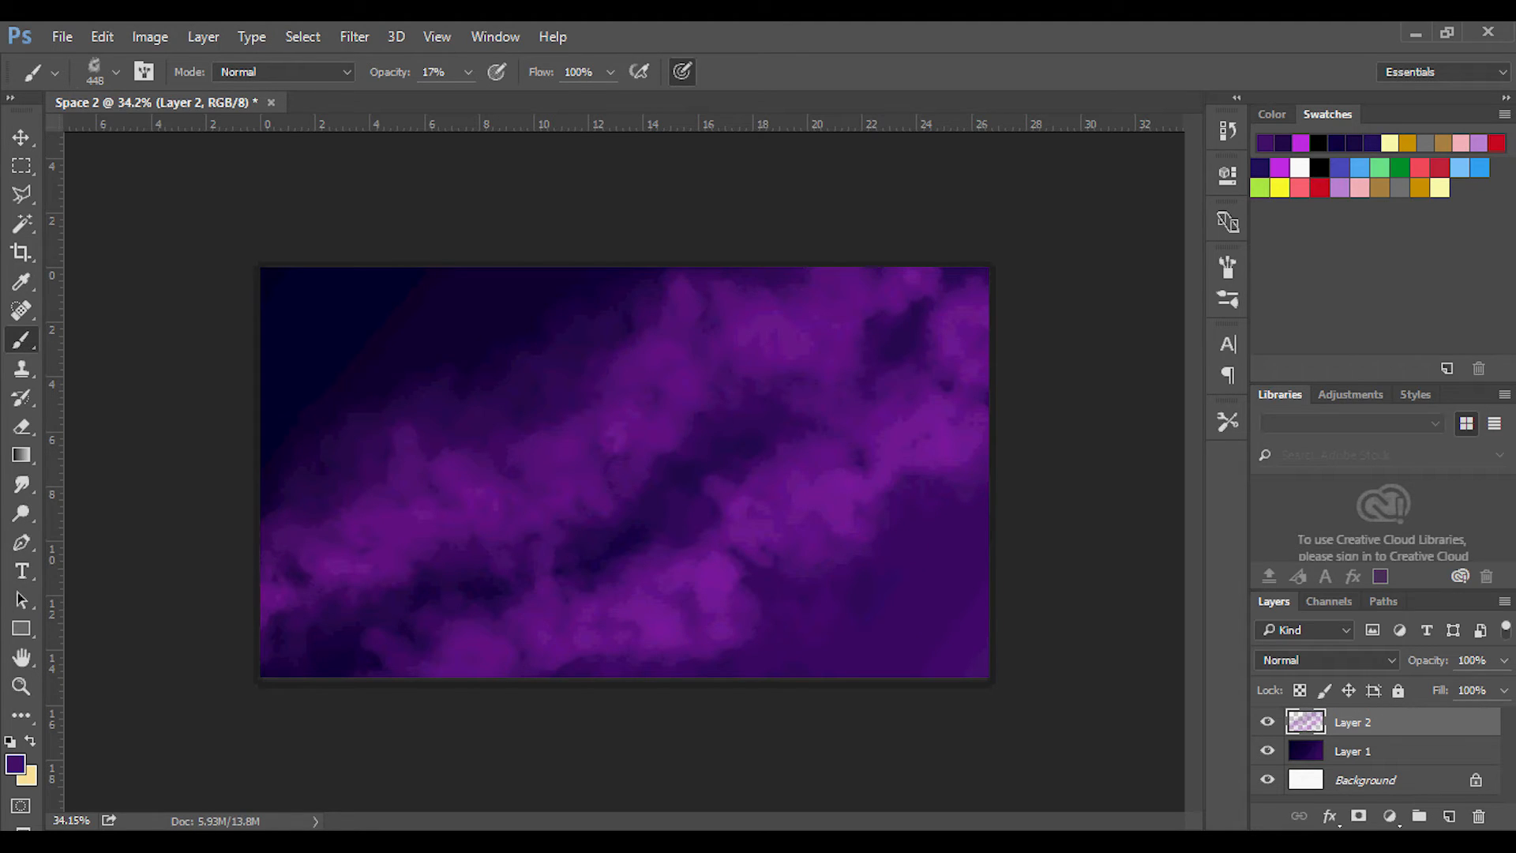
pyautogui.click(467, 72)
pyautogui.moveTo(465, 100); pyautogui.dragTo(487, 99)
pyautogui.keyDown('alt'); pyautogui.click(592, 384); pyautogui.keyUp('alt')
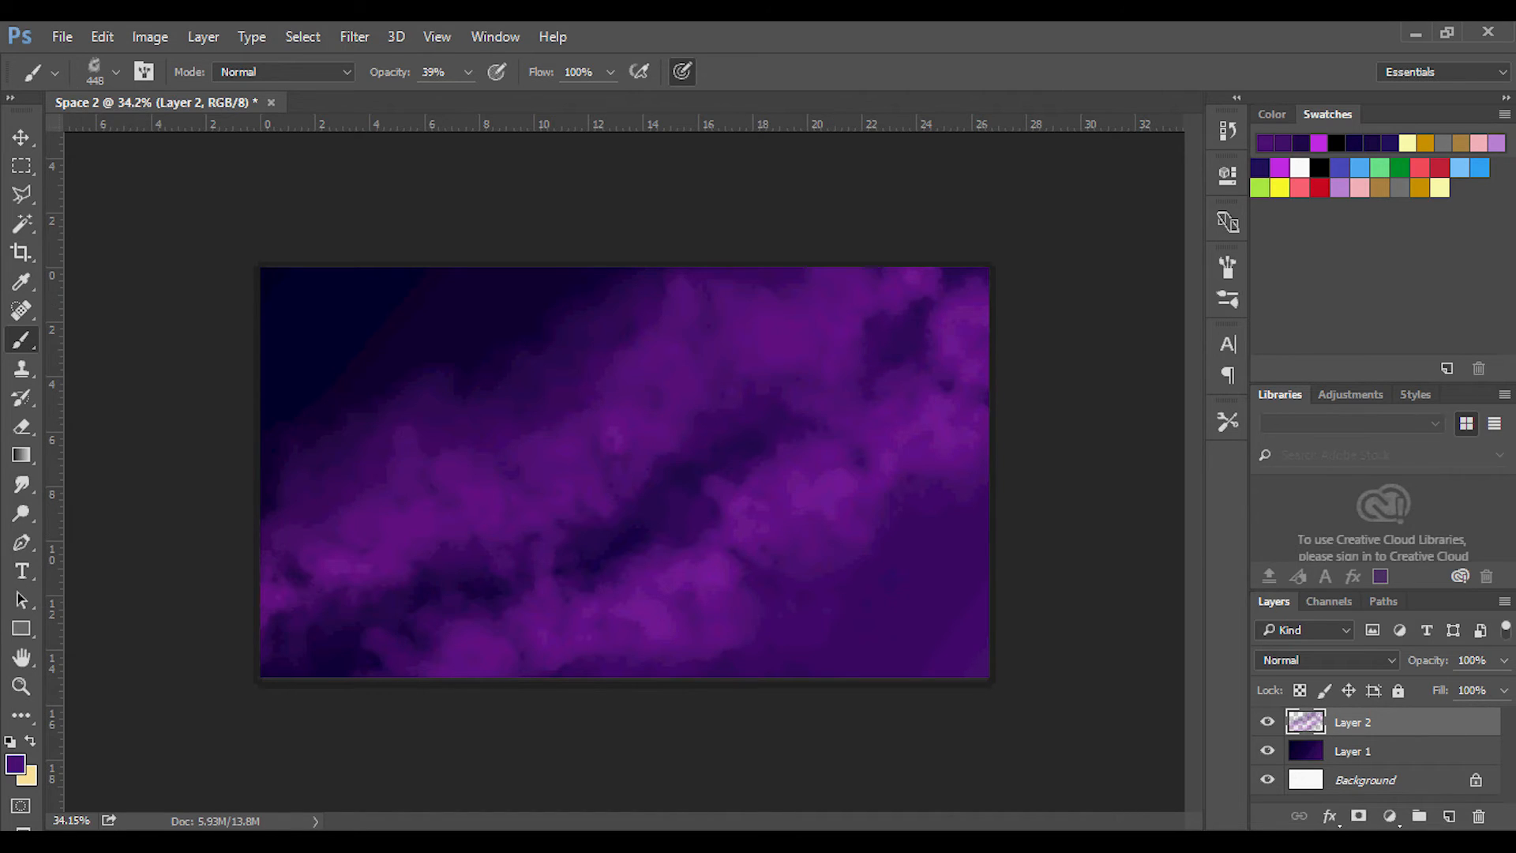
# Add white highlights at 16% brush opacity to the upper band's lower-left part and the lower band's right half.
pyautogui.click(1299, 168)
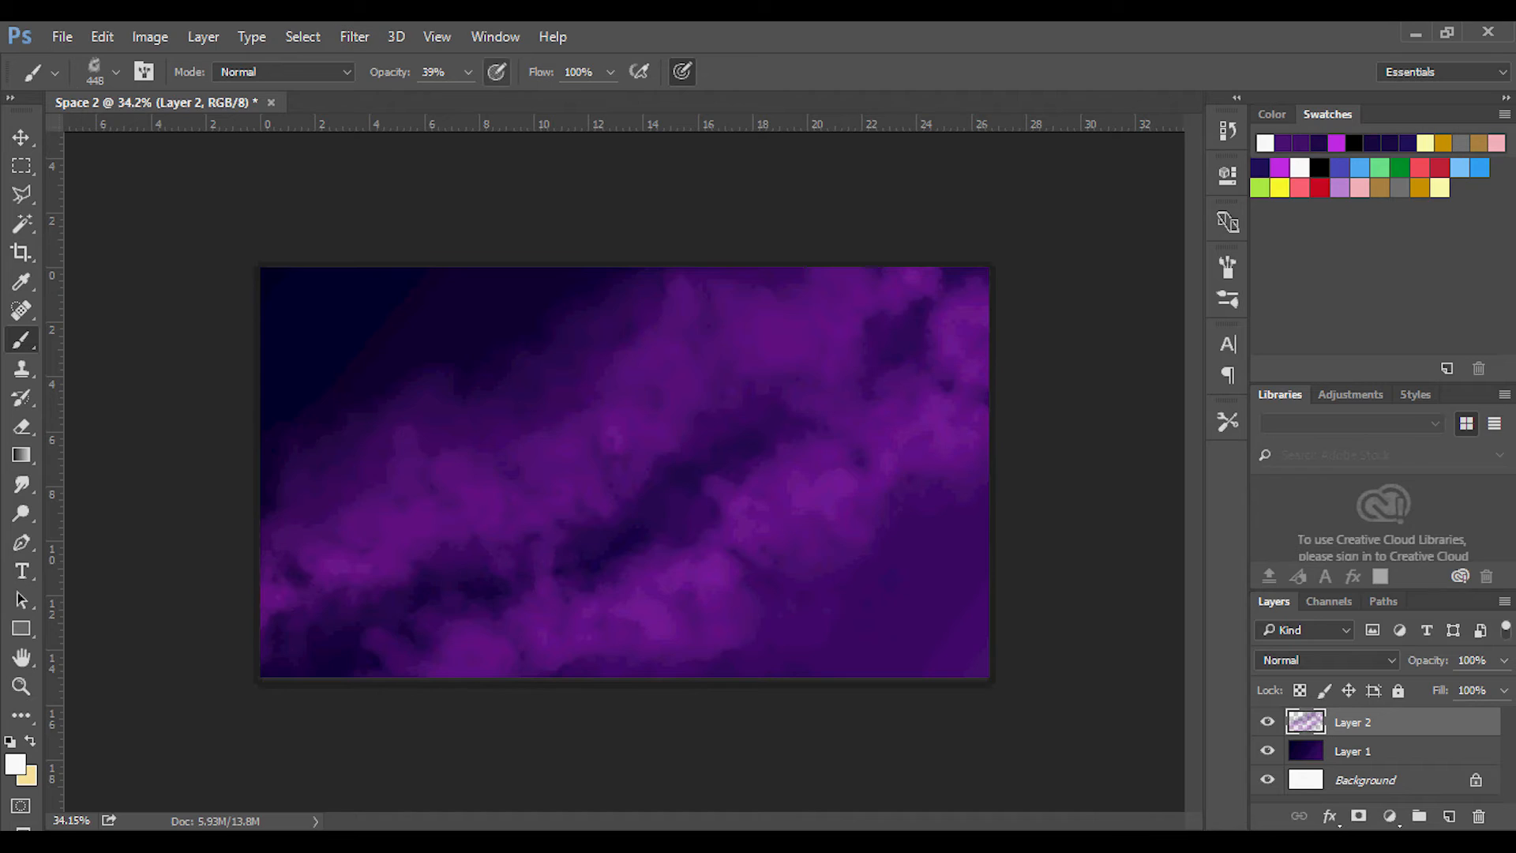
pyautogui.click(469, 72)
pyautogui.moveTo(466, 100); pyautogui.dragTo(442, 101)
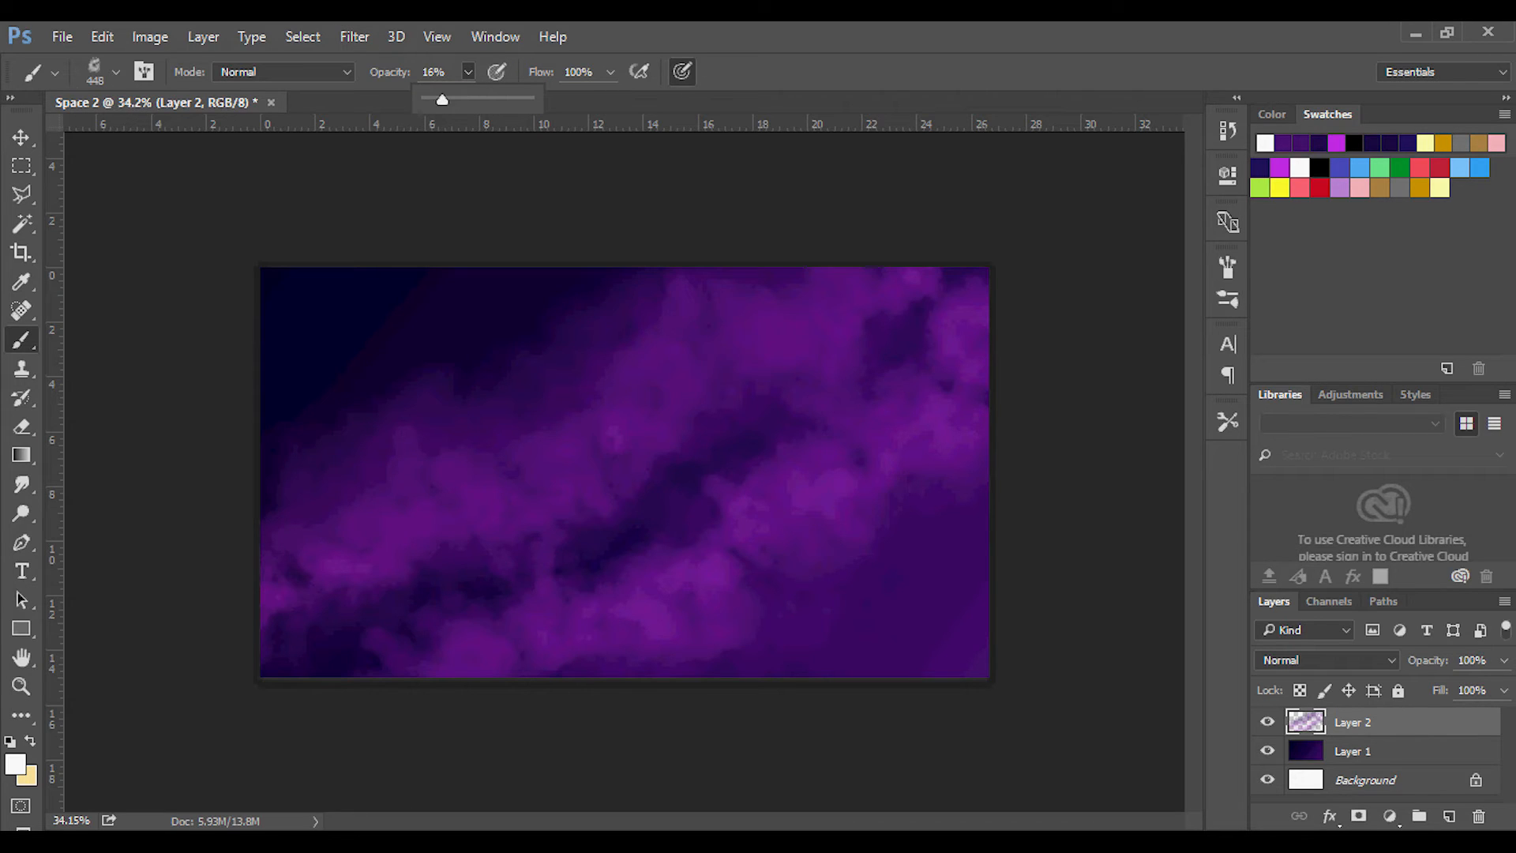
pyautogui.press('Return')
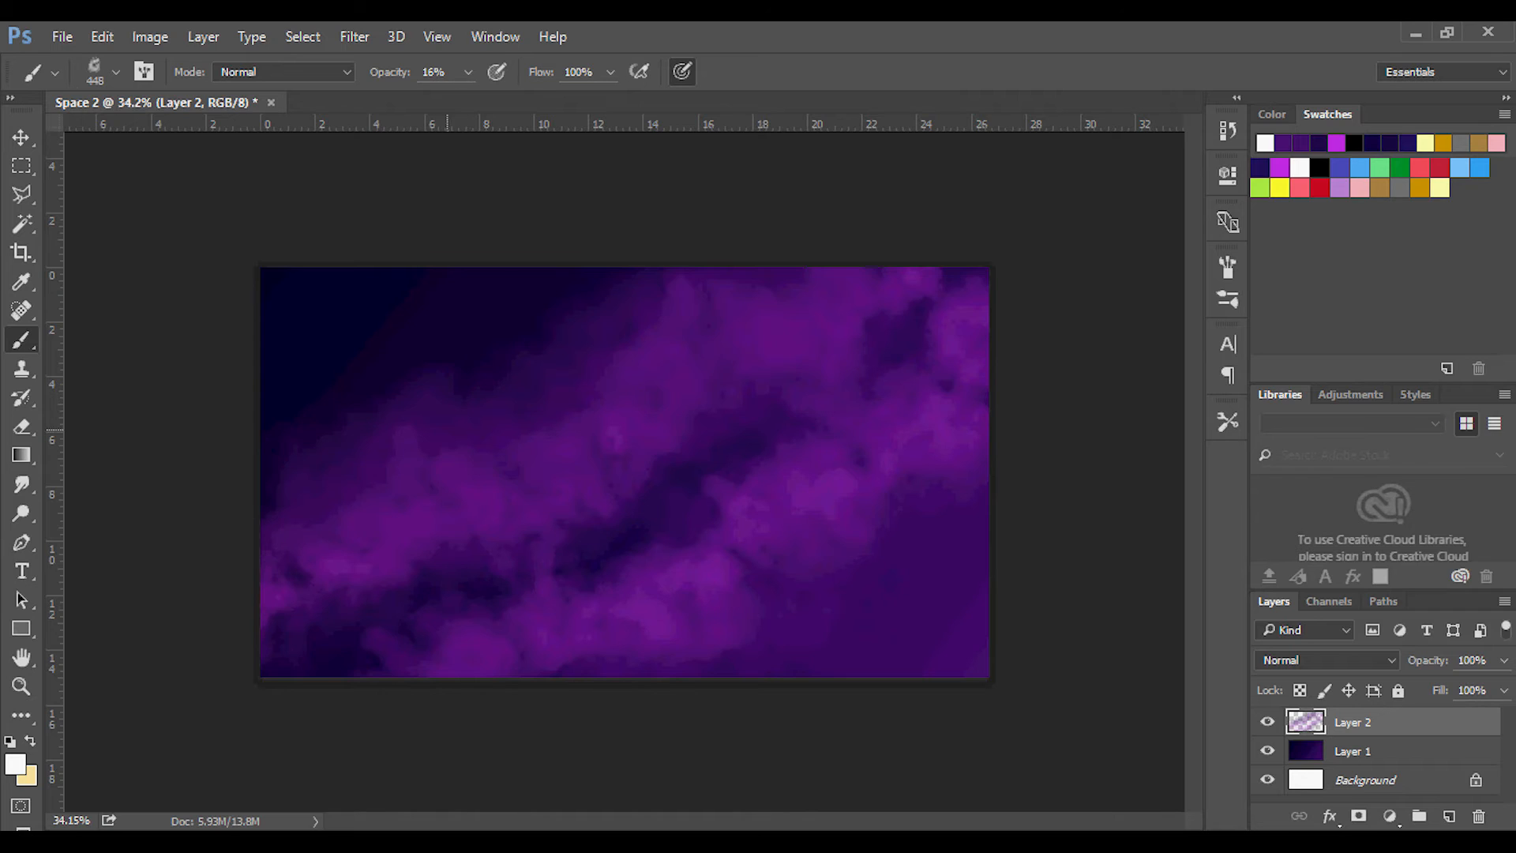
pyautogui.moveTo(427, 494)
pyautogui.mouseDown()
pyautogui.moveTo(497, 501)
pyautogui.moveTo(434, 476)
pyautogui.moveTo(395, 532)
pyautogui.moveTo(356, 536)
pyautogui.moveTo(308, 571)
pyautogui.moveTo(411, 453)
pyautogui.moveTo(529, 469)
pyautogui.moveTo(584, 441)
pyautogui.mouseUp()
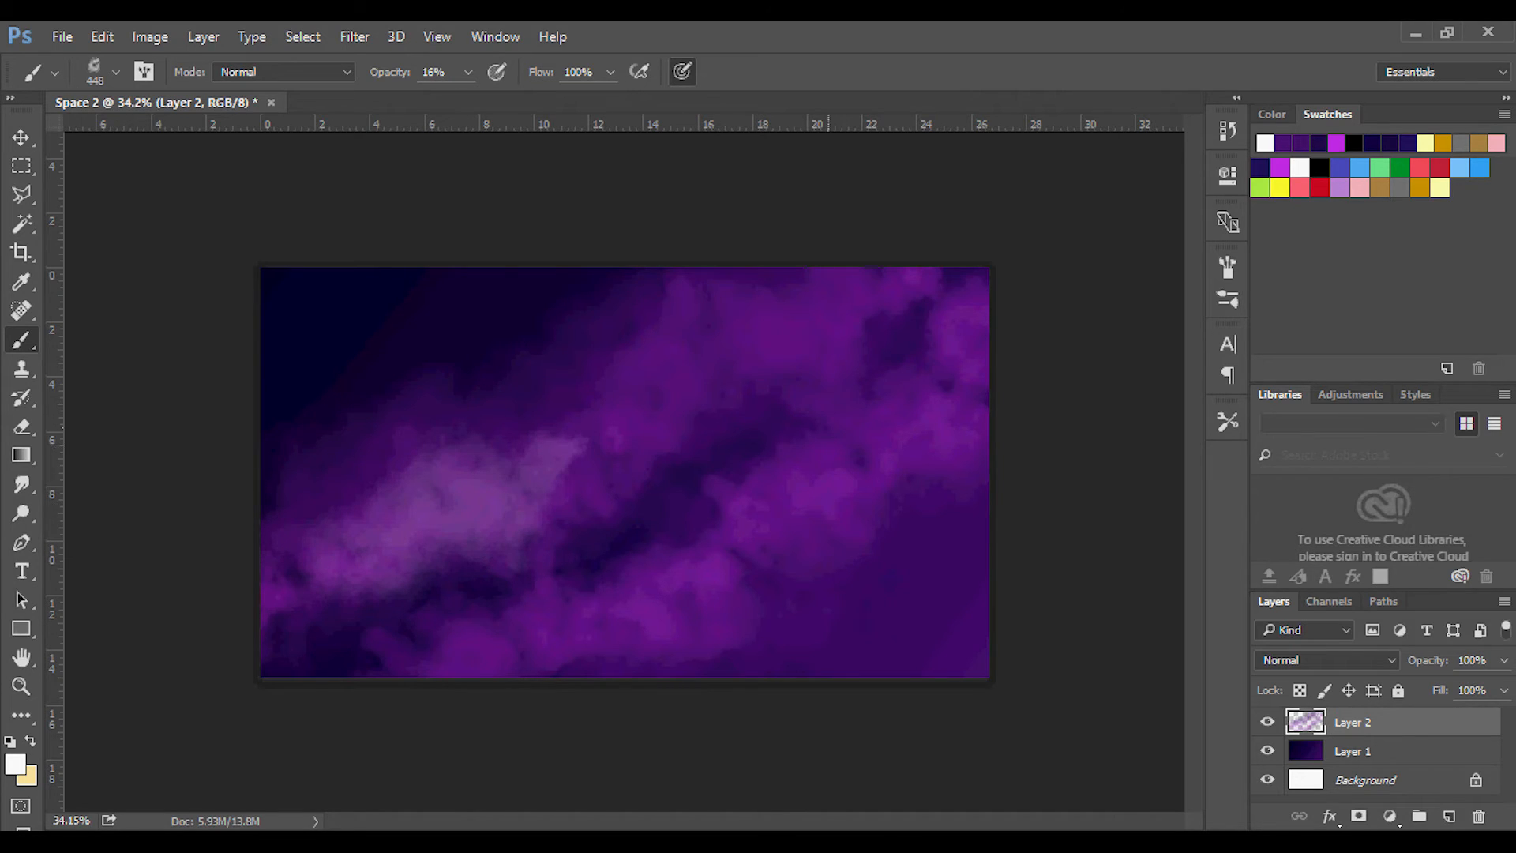
pyautogui.moveTo(787, 523)
pyautogui.mouseDown()
pyautogui.moveTo(774, 545)
pyautogui.moveTo(916, 427)
pyautogui.moveTo(942, 438)
pyautogui.moveTo(829, 553)
pyautogui.moveTo(709, 588)
pyautogui.mouseUp()
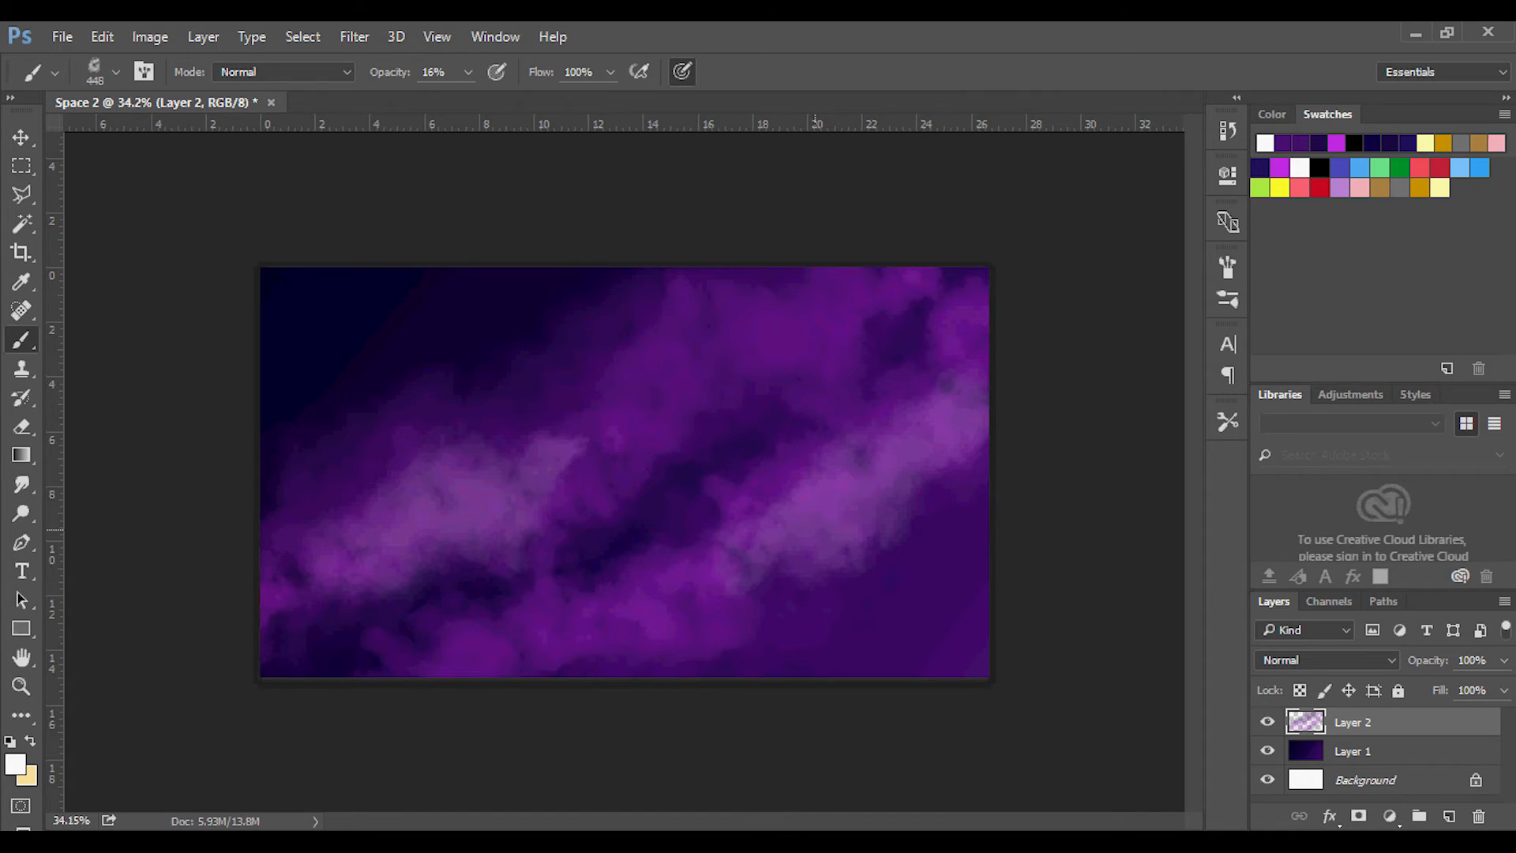
pyautogui.moveTo(815, 529); pyautogui.dragTo(848, 518)
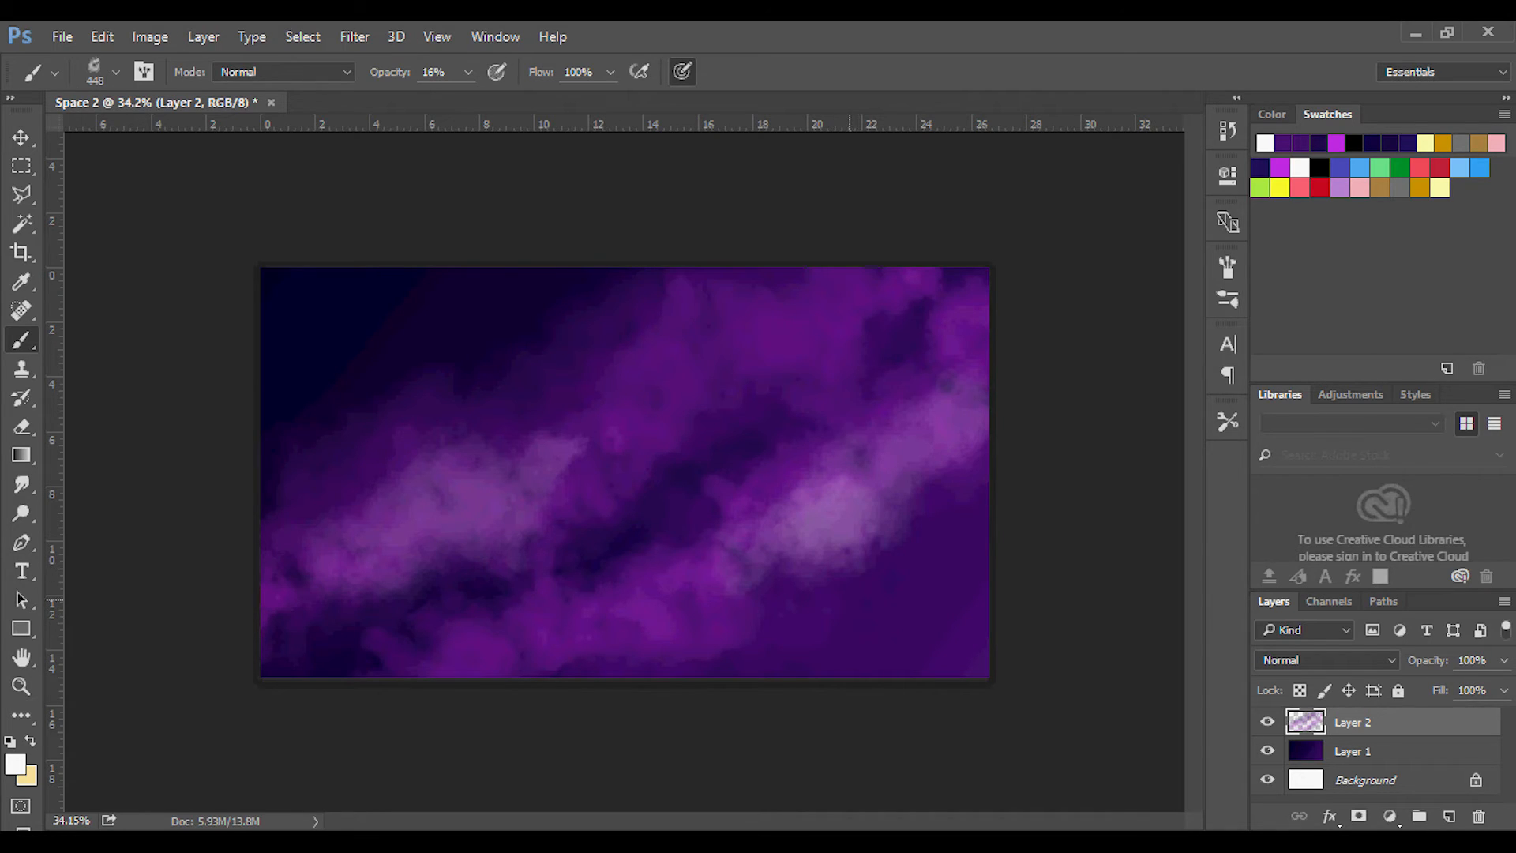
# Undo the last lower-band highlight, and paint white highlights along the upper band's middle and upper-right part and the lower band's right end.
pyautogui.hotkey('ctrl', 'z')
pyautogui.moveTo(403, 533)
pyautogui.mouseDown()
pyautogui.moveTo(627, 407)
pyautogui.moveTo(564, 509)
pyautogui.mouseUp()
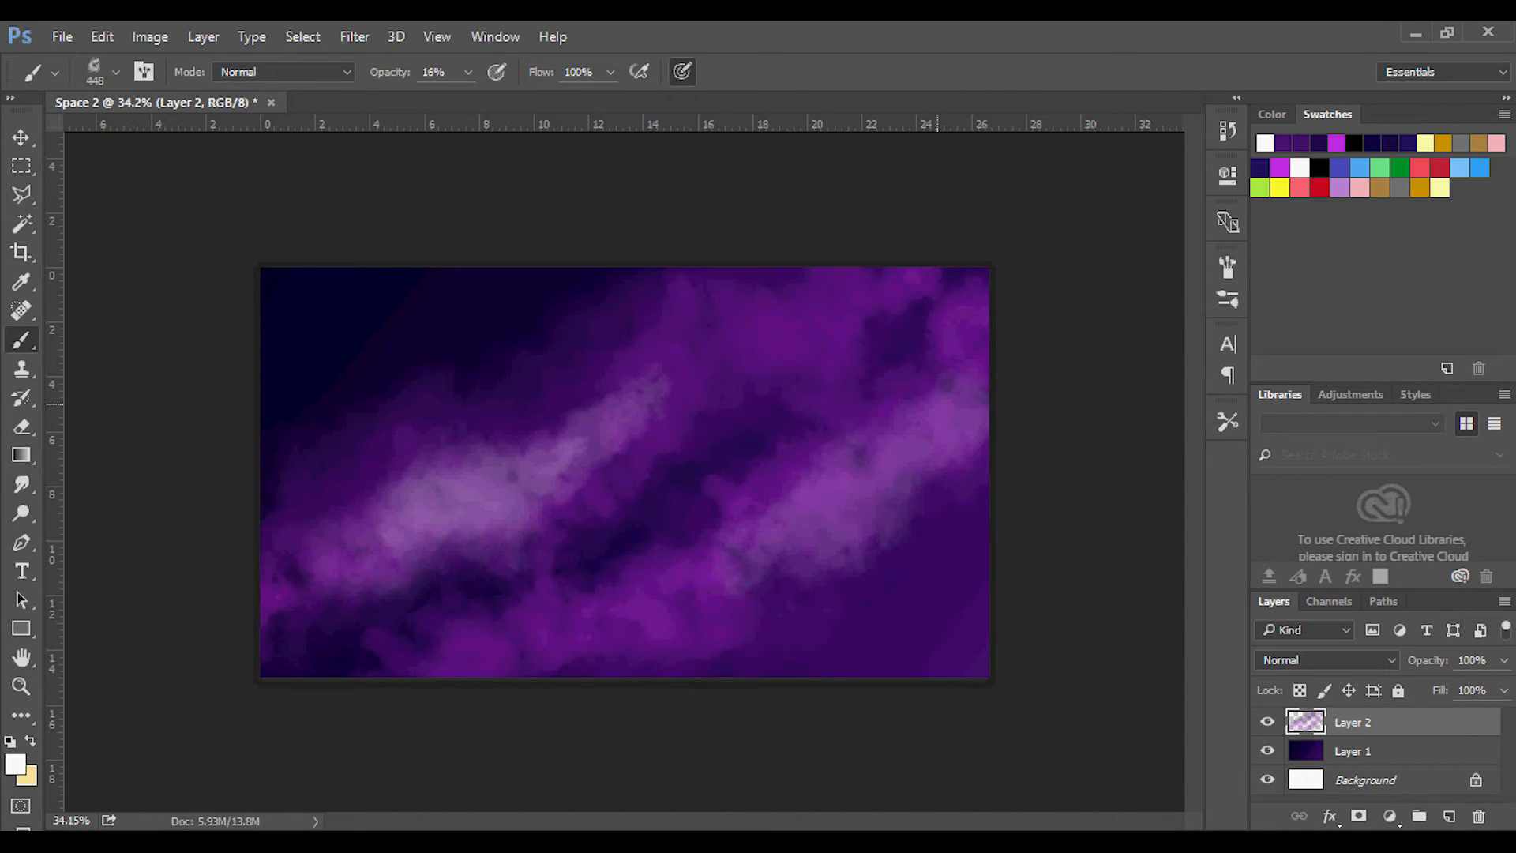
pyautogui.moveTo(931, 423); pyautogui.dragTo(983, 359)
pyautogui.moveTo(708, 318); pyautogui.dragTo(877, 294)
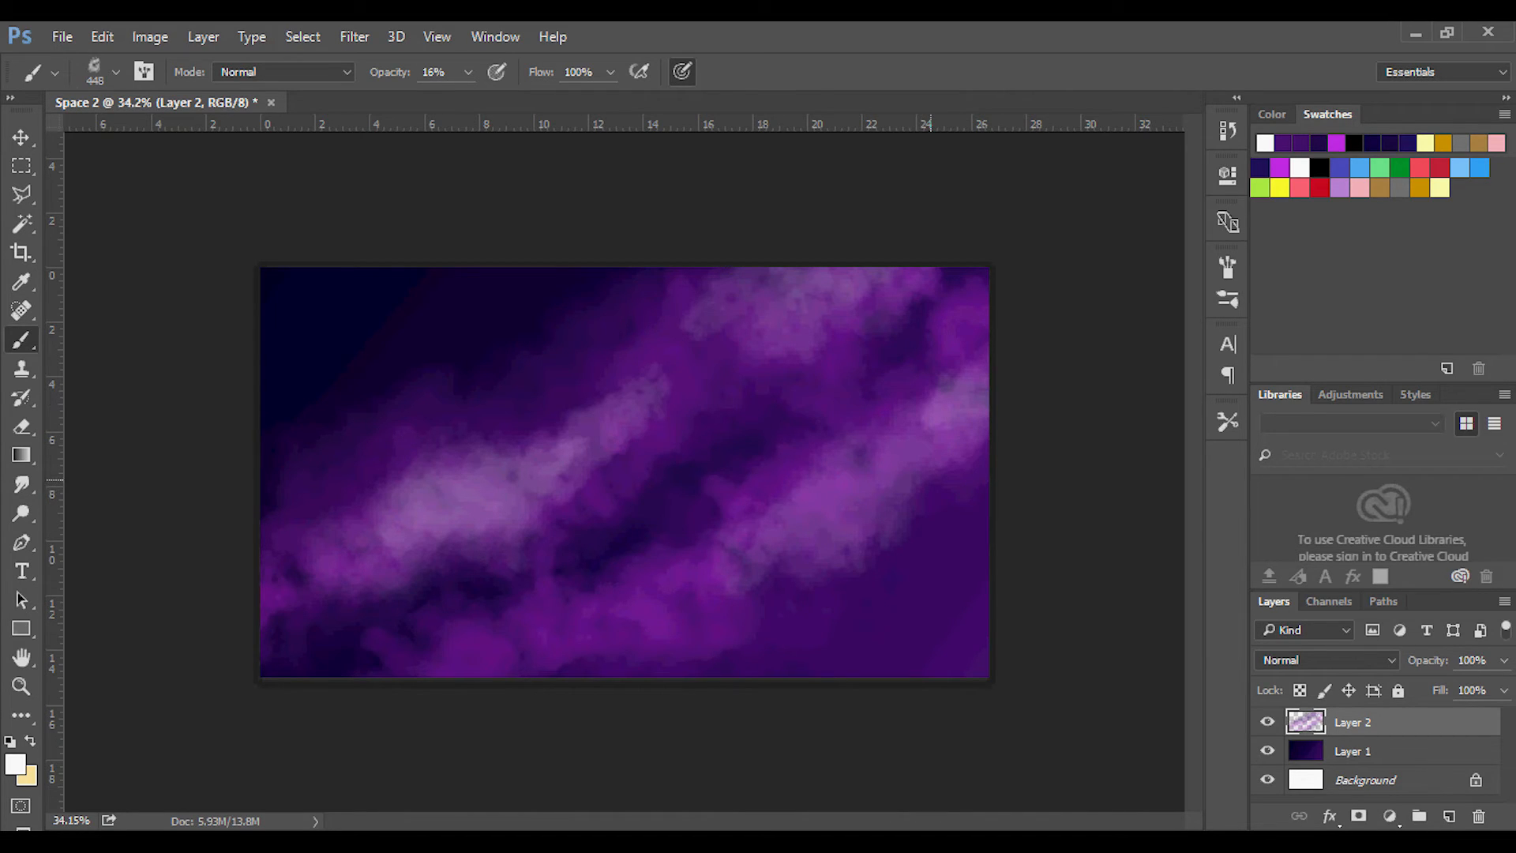
# Shade the dark gaps between the cloud bands and the canvas corners with black at 11% brush opacity.
pyautogui.click(1319, 167)
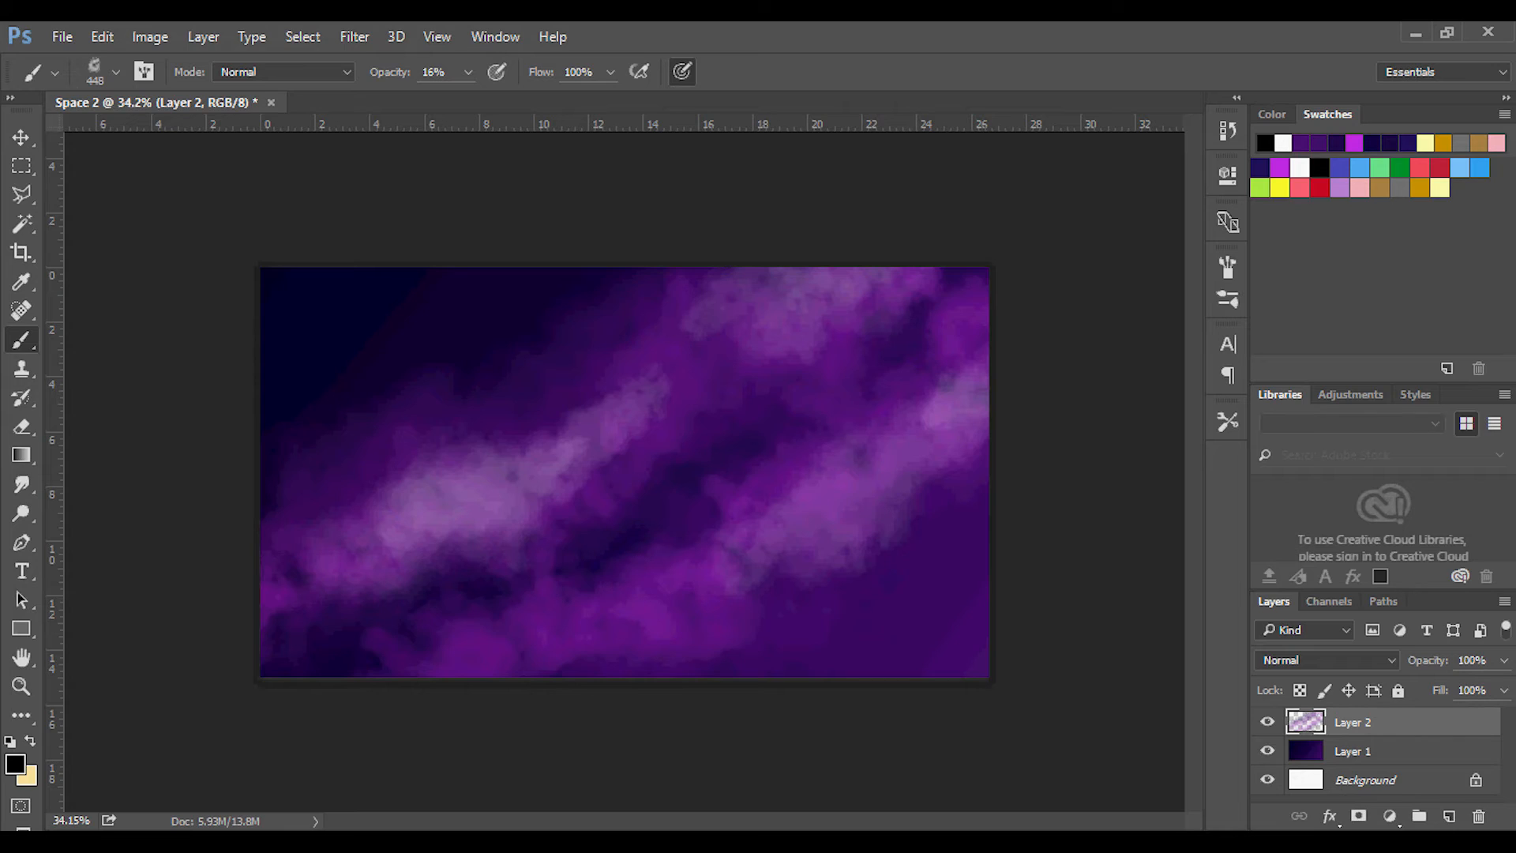
pyautogui.click(469, 72)
pyautogui.moveTo(466, 100); pyautogui.dragTo(461, 101)
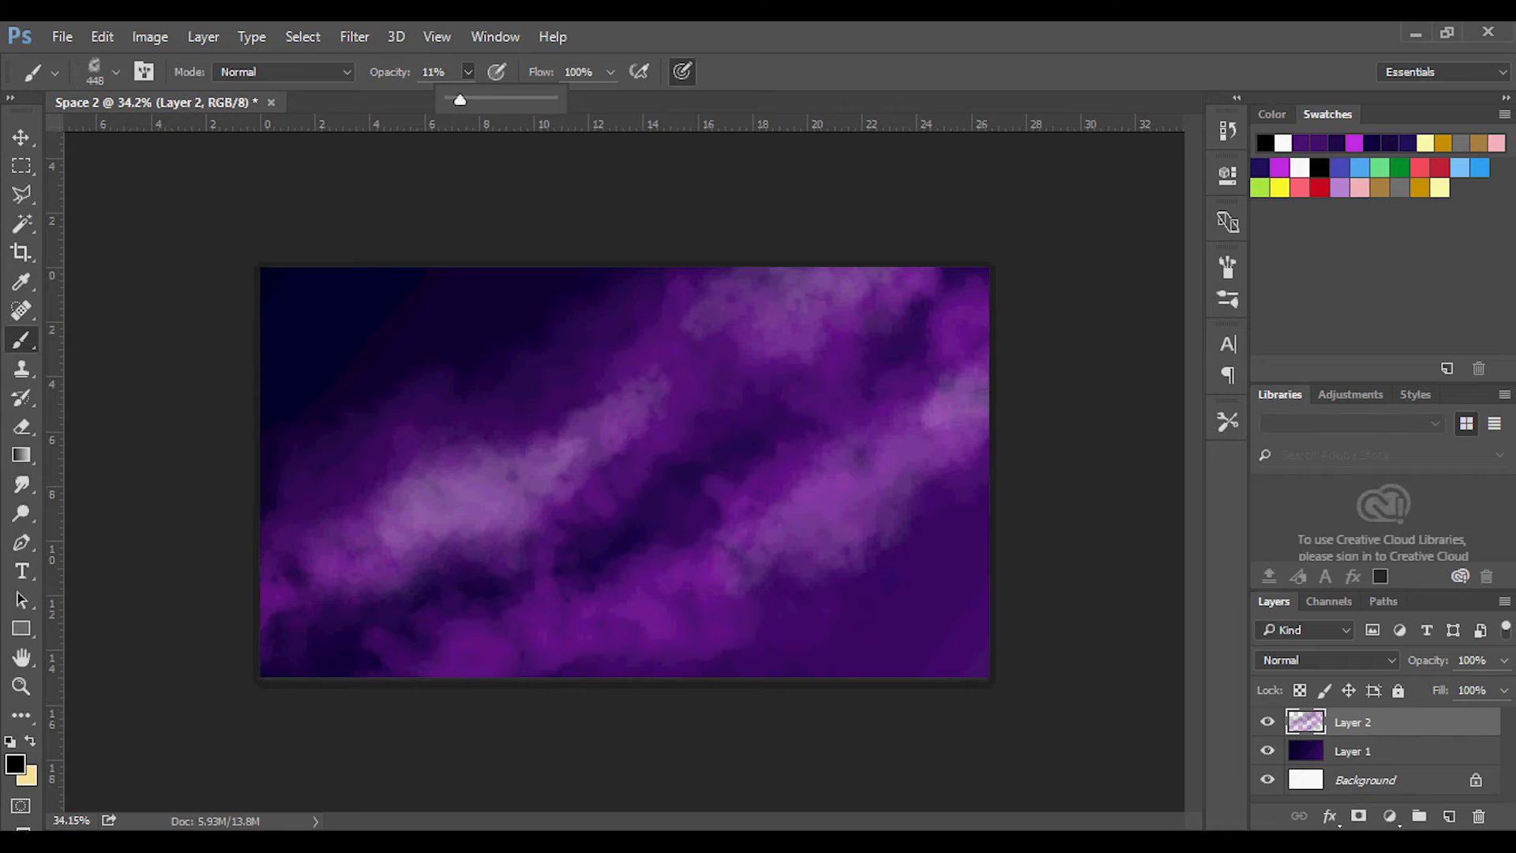
pyautogui.press('Return')
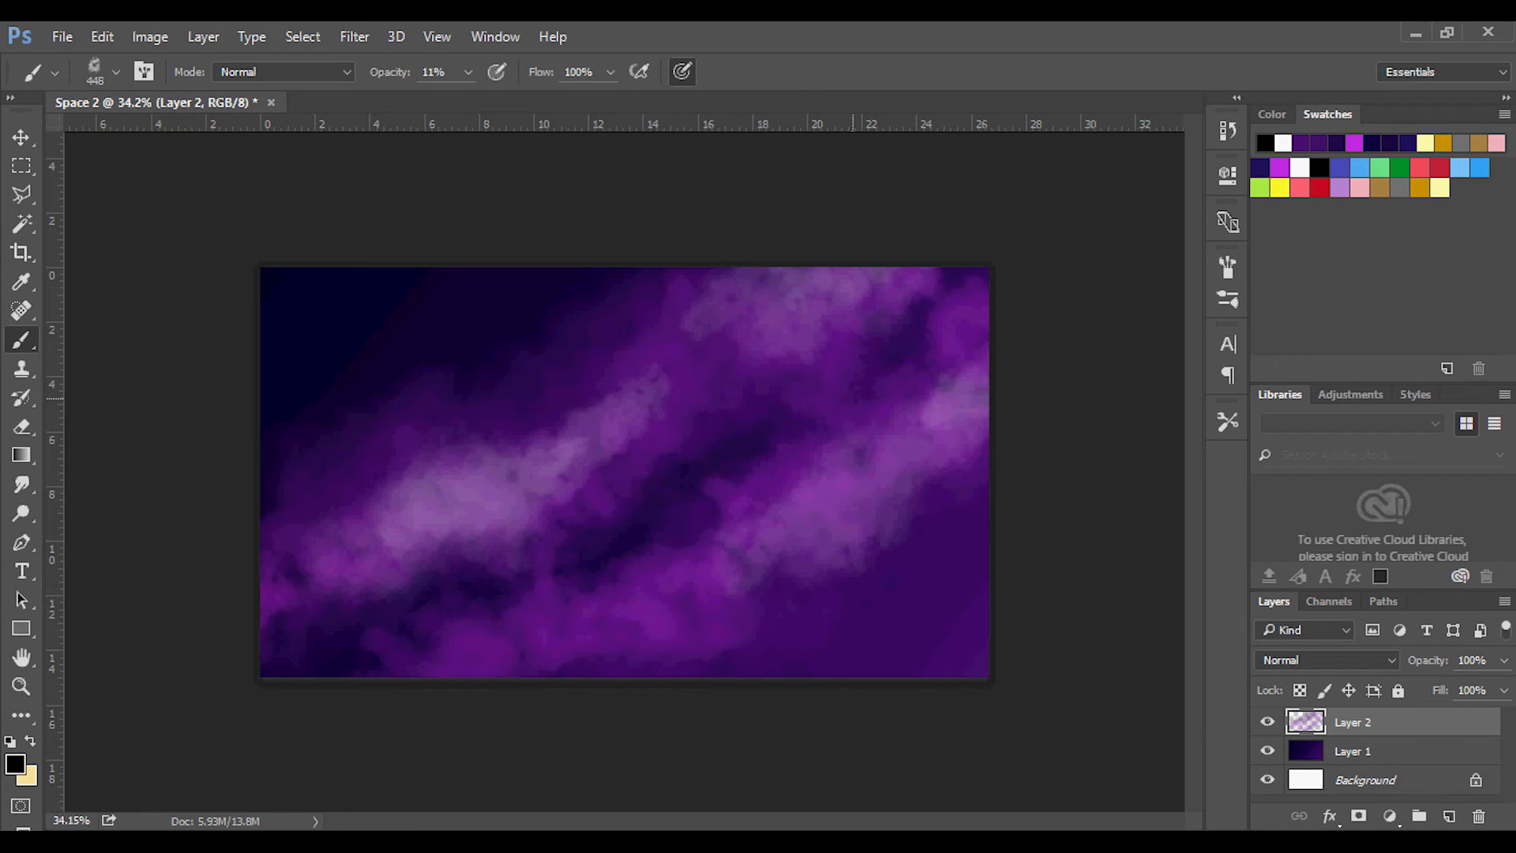
pyautogui.moveTo(880, 349); pyautogui.dragTo(904, 324)
# Select the 4 px scattered-dot brush preset, and switch the tip to a soft round brush at the same size.
pyautogui.click(1227, 298)
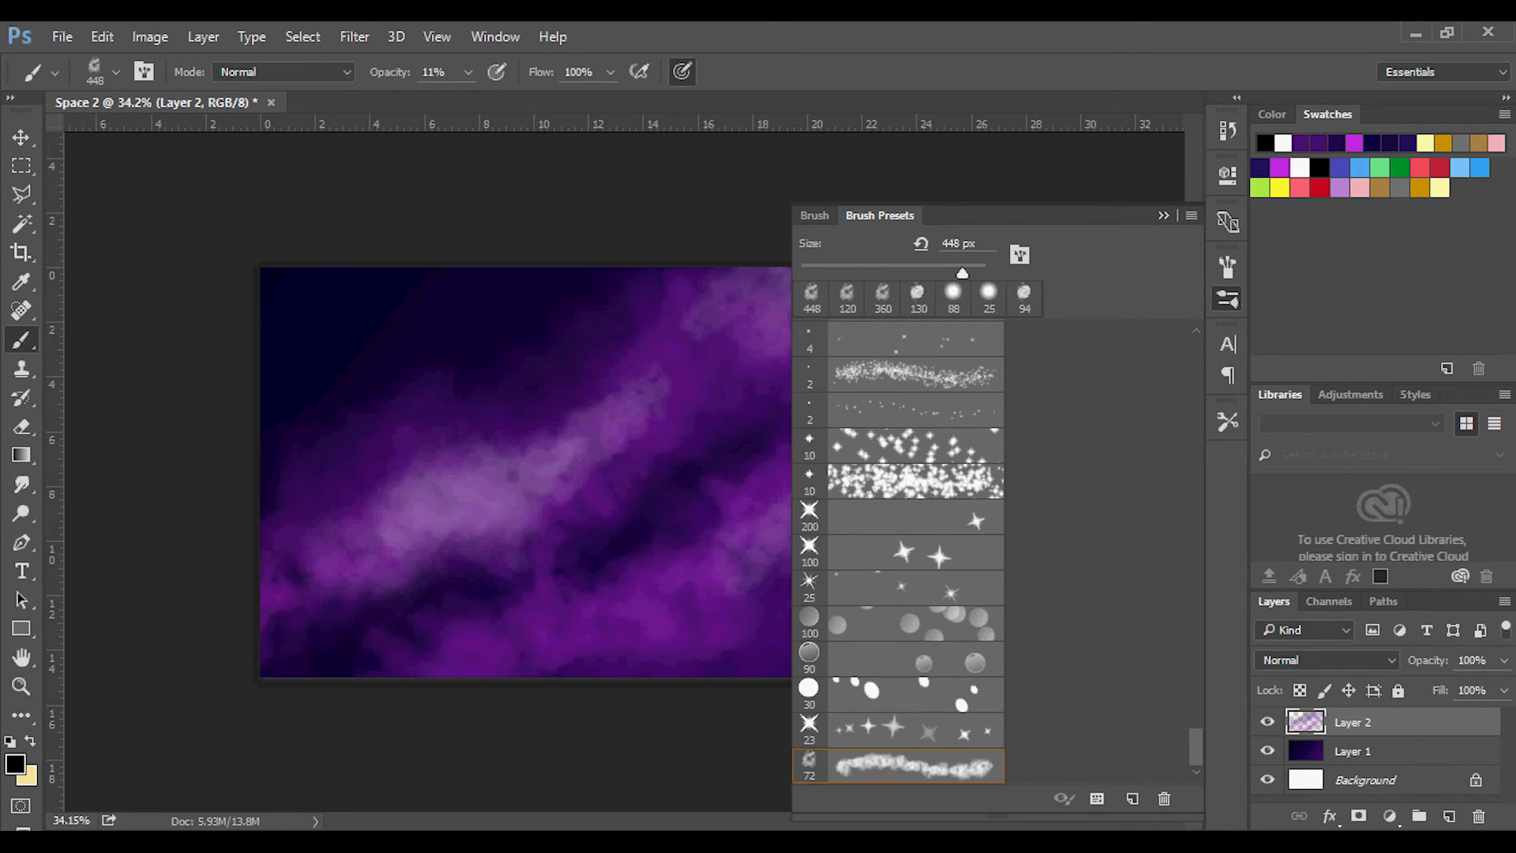
pyautogui.scroll(7, 899, 553)
pyautogui.scroll(-6, 898, 473)
pyautogui.click(898, 375)
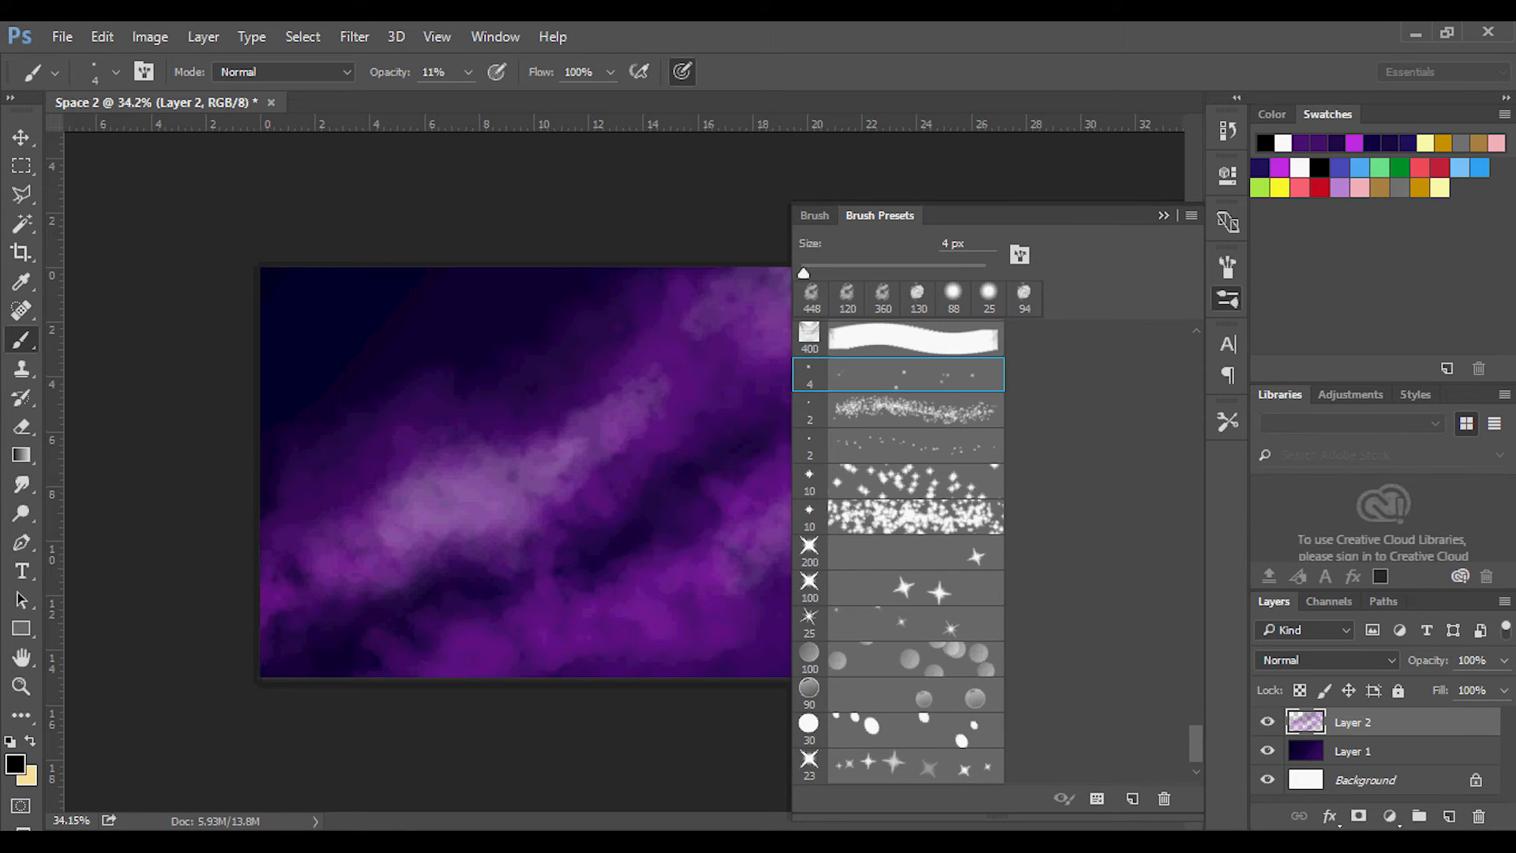
pyautogui.scroll(12, 899, 553)
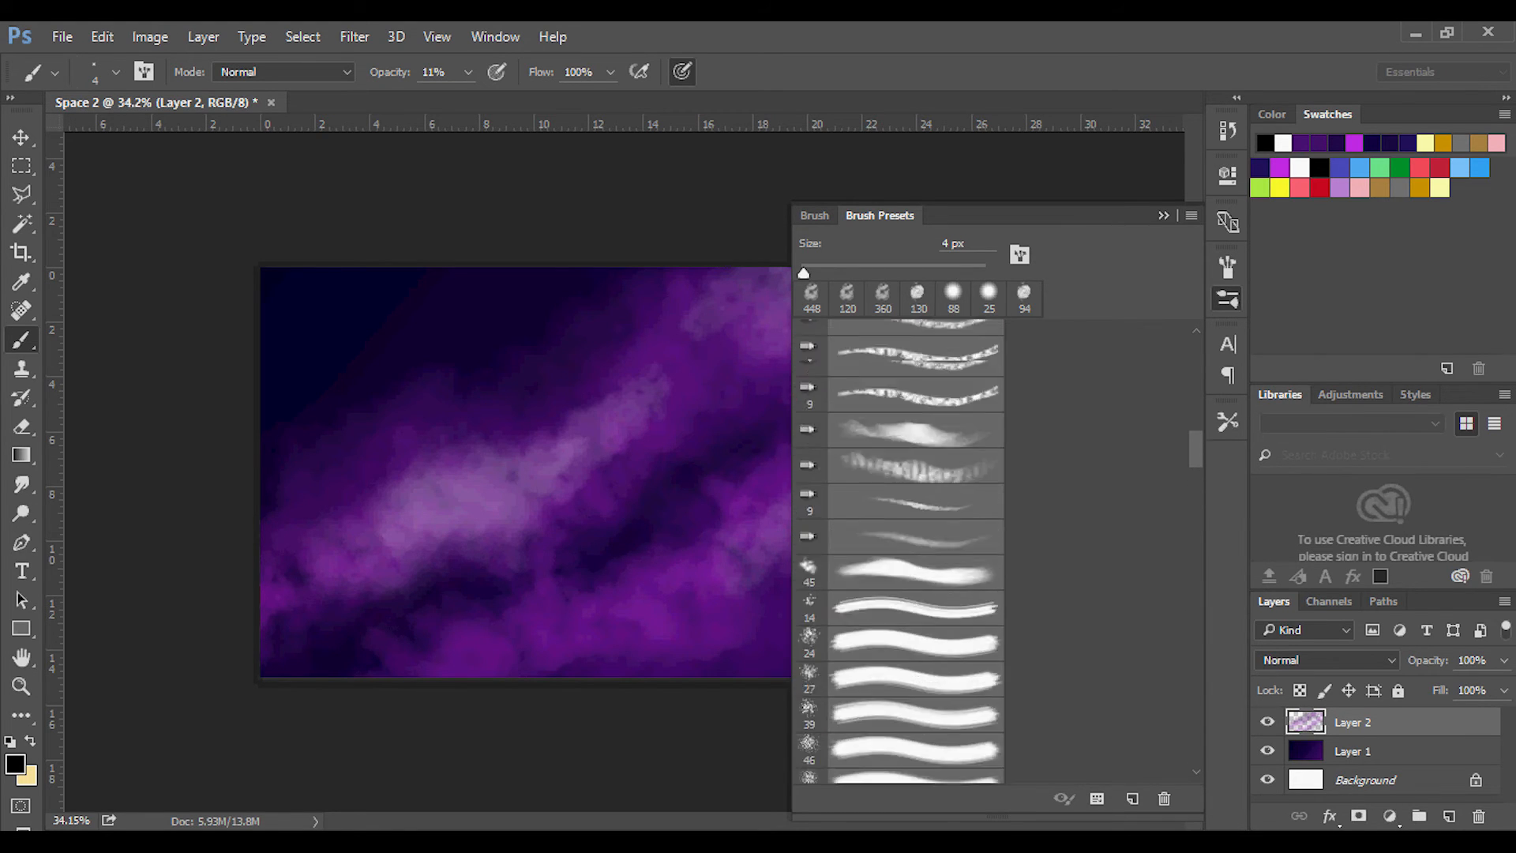
pyautogui.scroll(5, 899, 552)
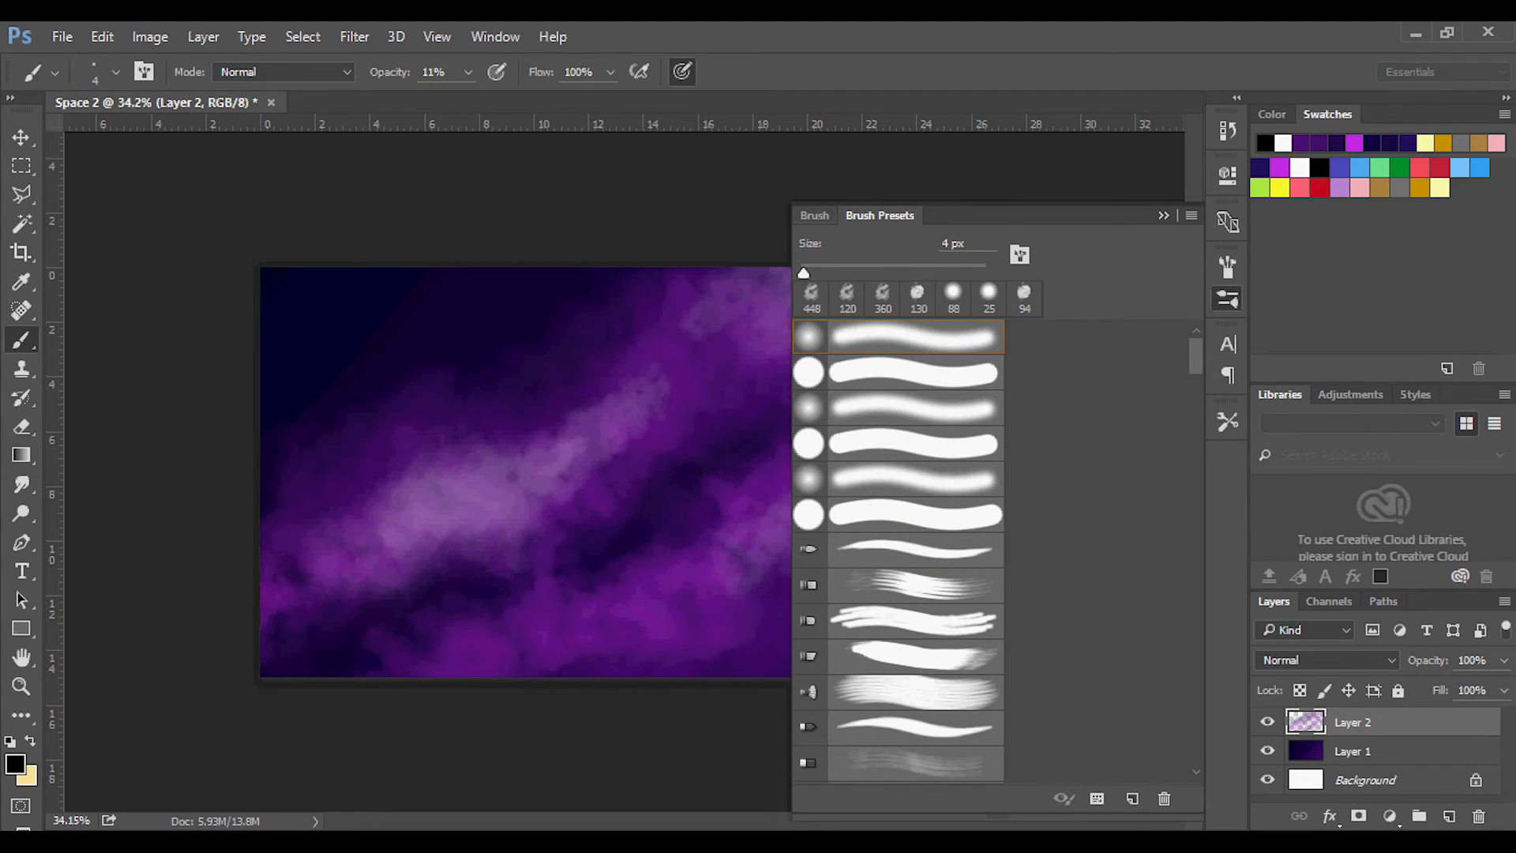
pyautogui.click(116, 71)
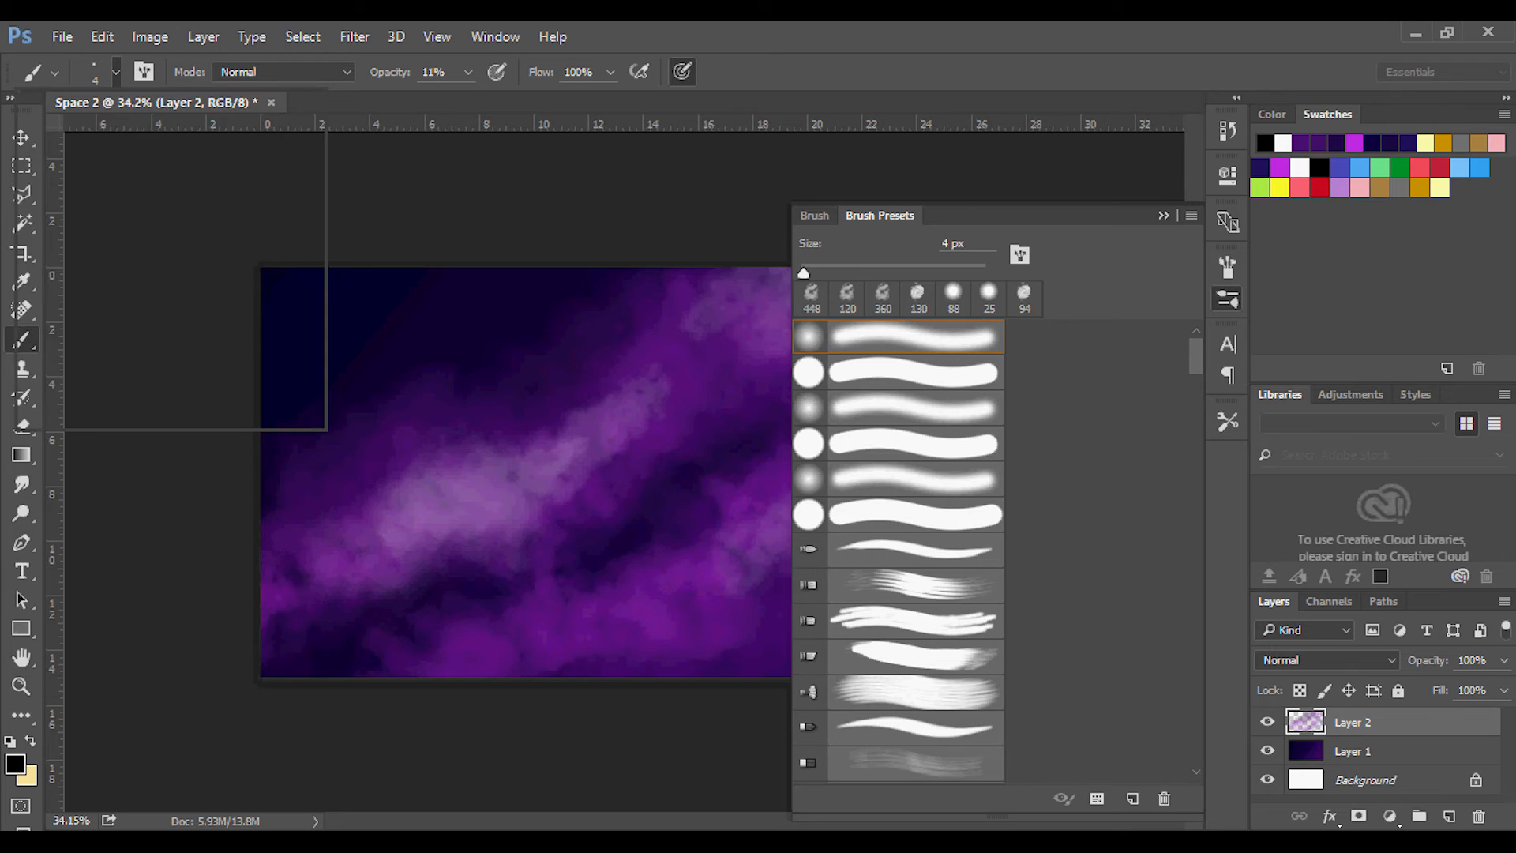
pyautogui.click(119, 284)
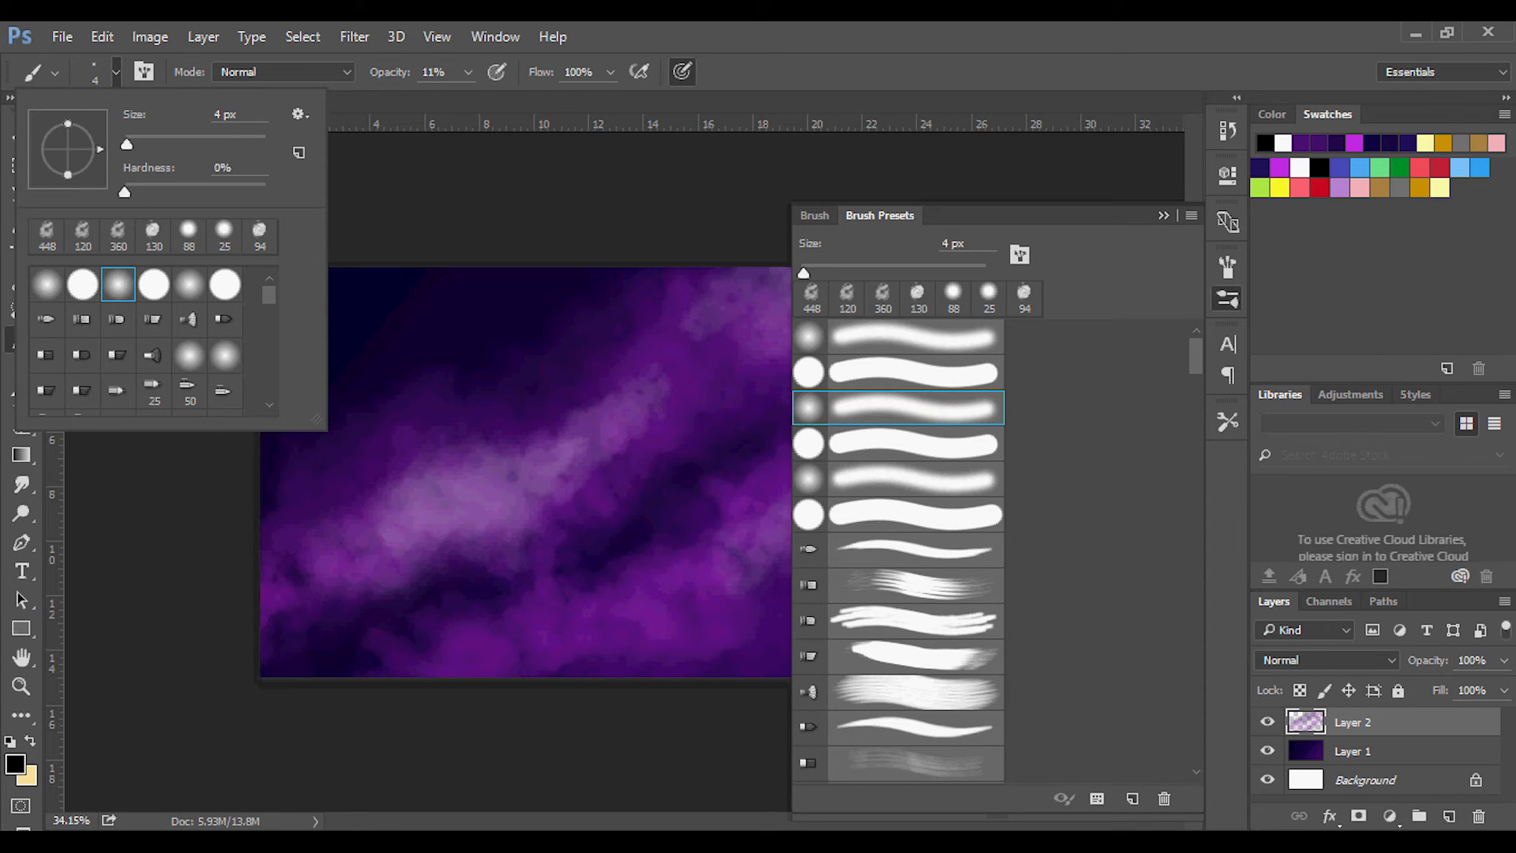
# Set the soft round brush's scattering to 1000% on both axes and its tip spacing to 1000%.
pyautogui.click(815, 215)
pyautogui.click(815, 216)
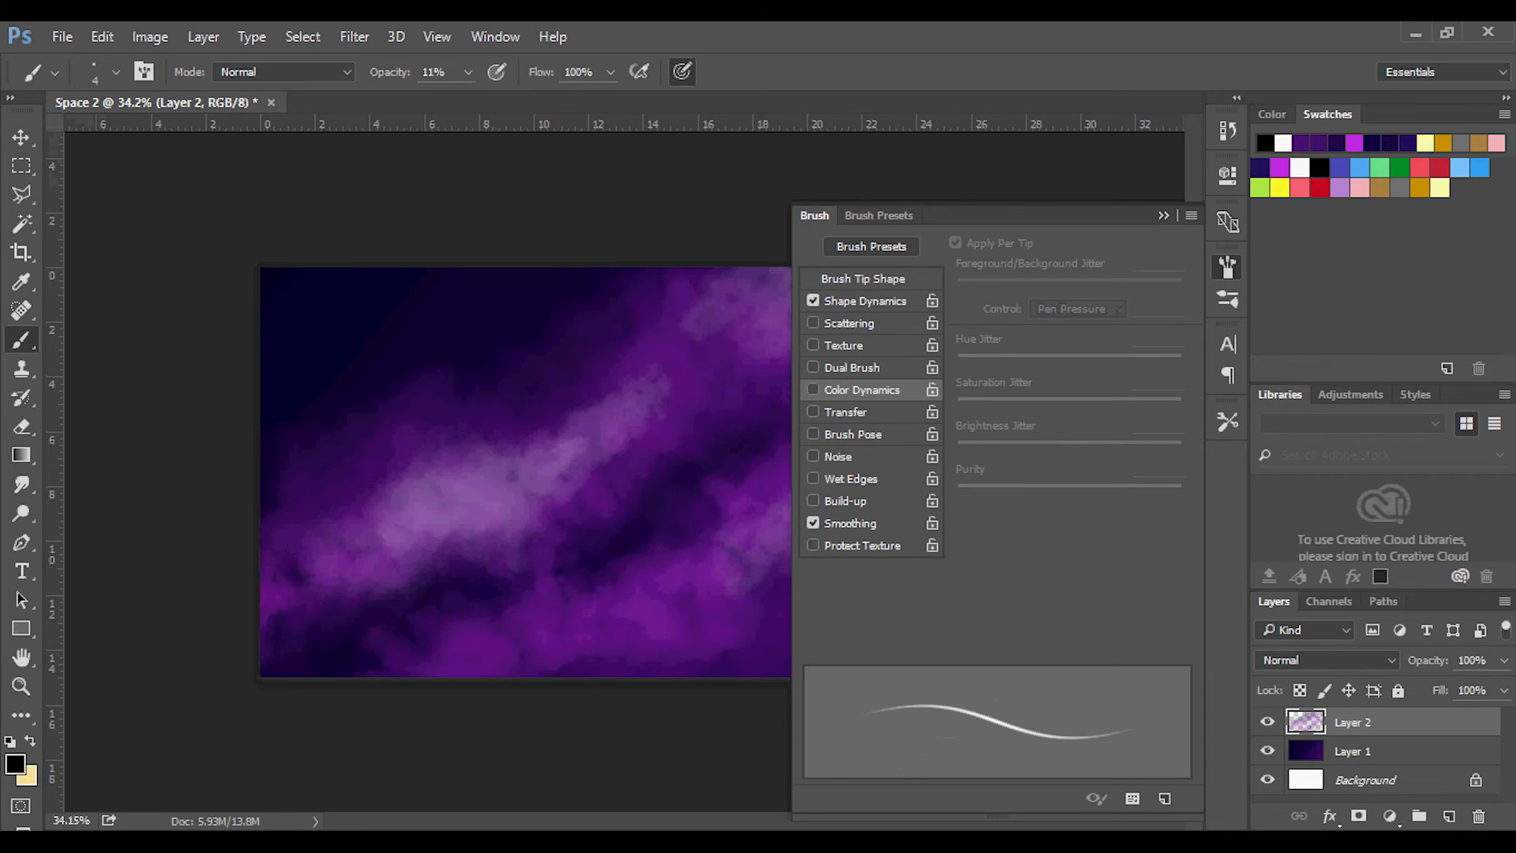
pyautogui.click(813, 323)
pyautogui.click(813, 323)
pyautogui.click(849, 323)
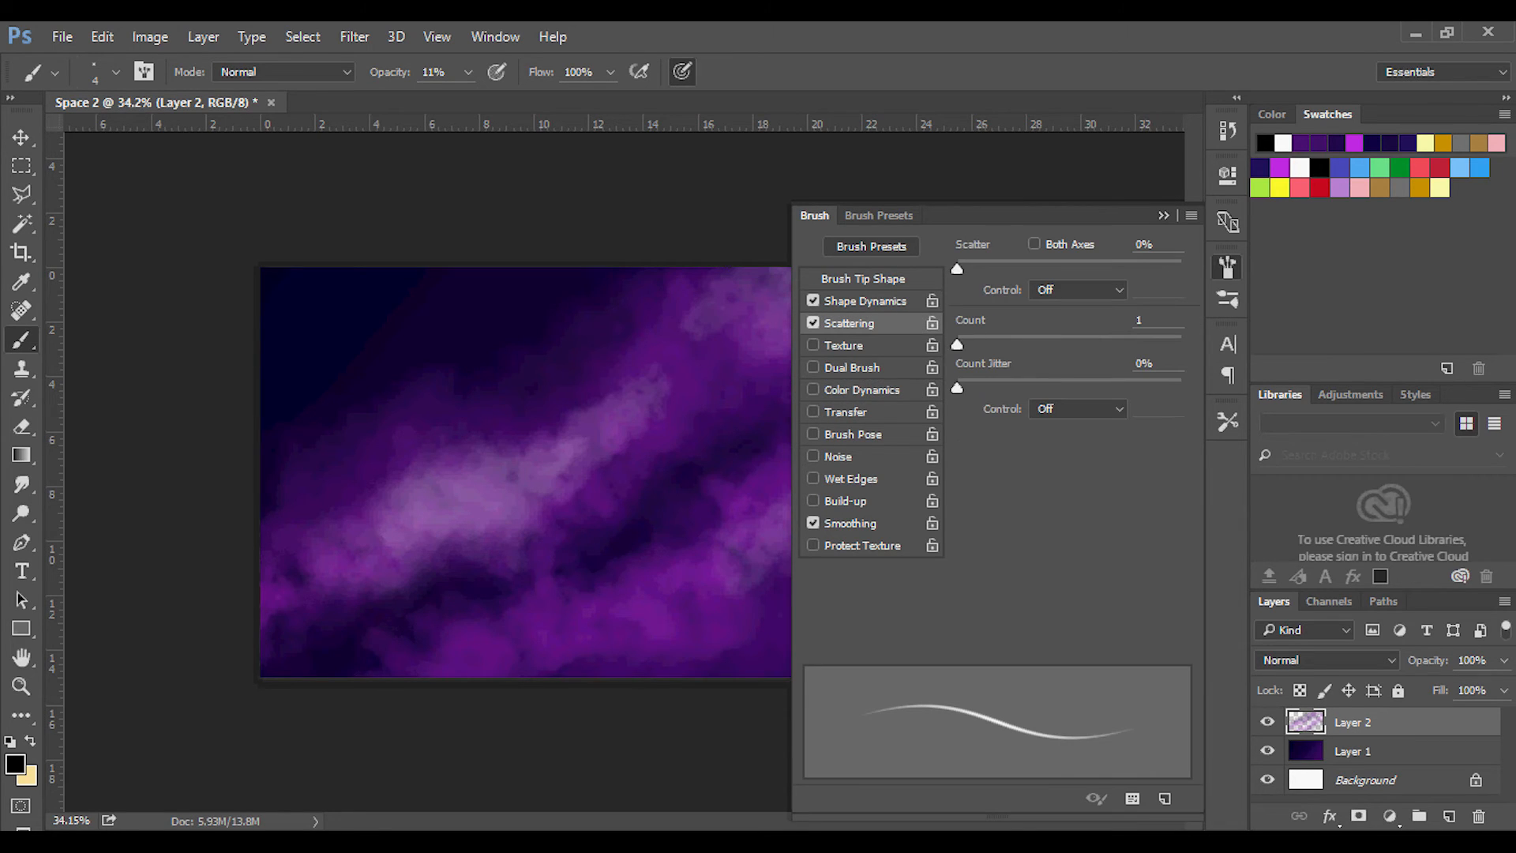
pyautogui.moveTo(957, 268); pyautogui.dragTo(1181, 268)
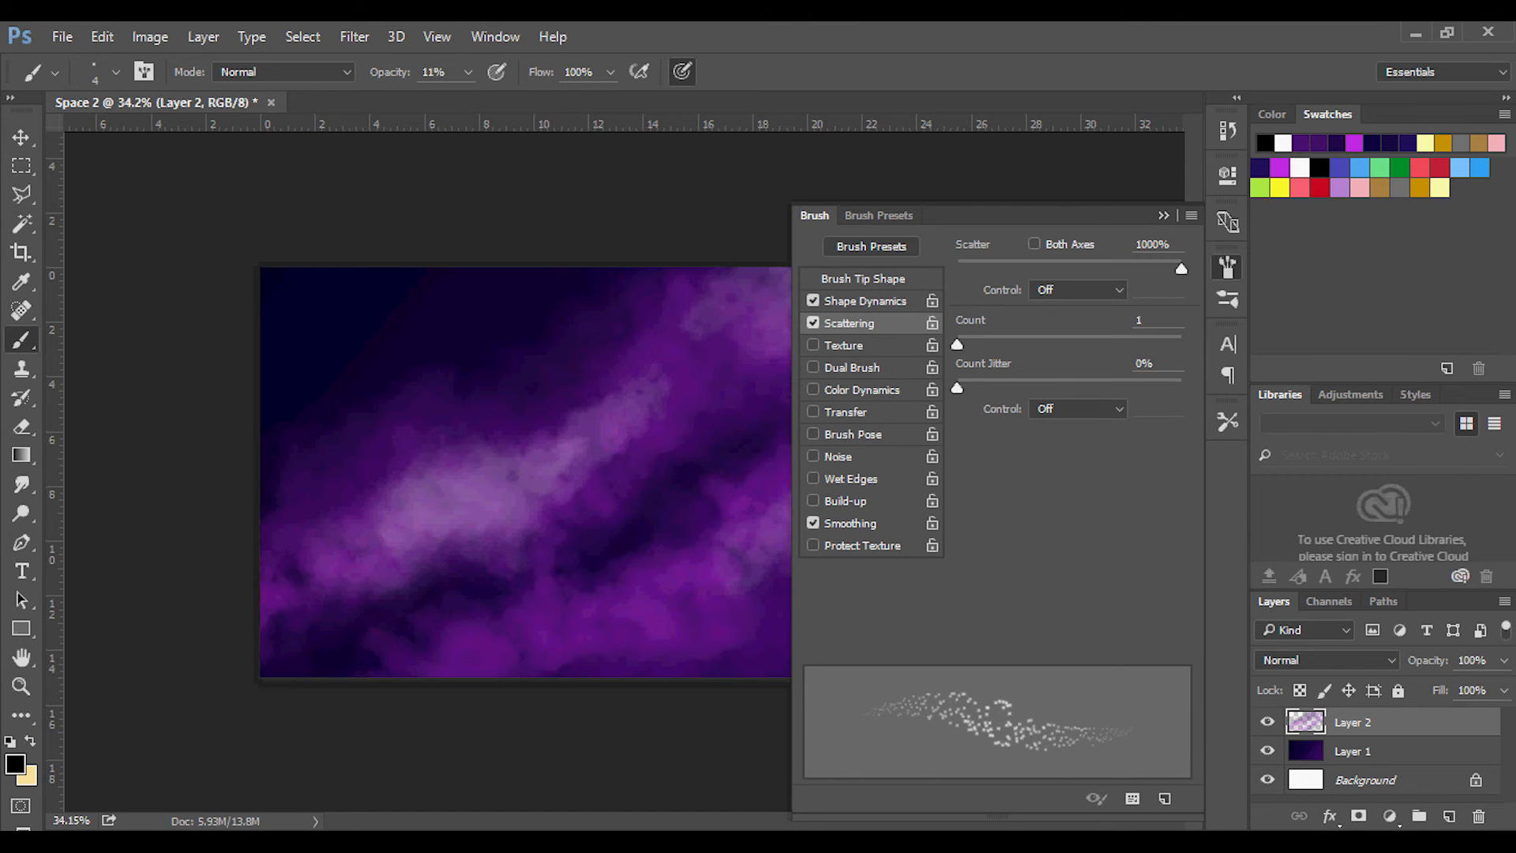
pyautogui.click(1034, 243)
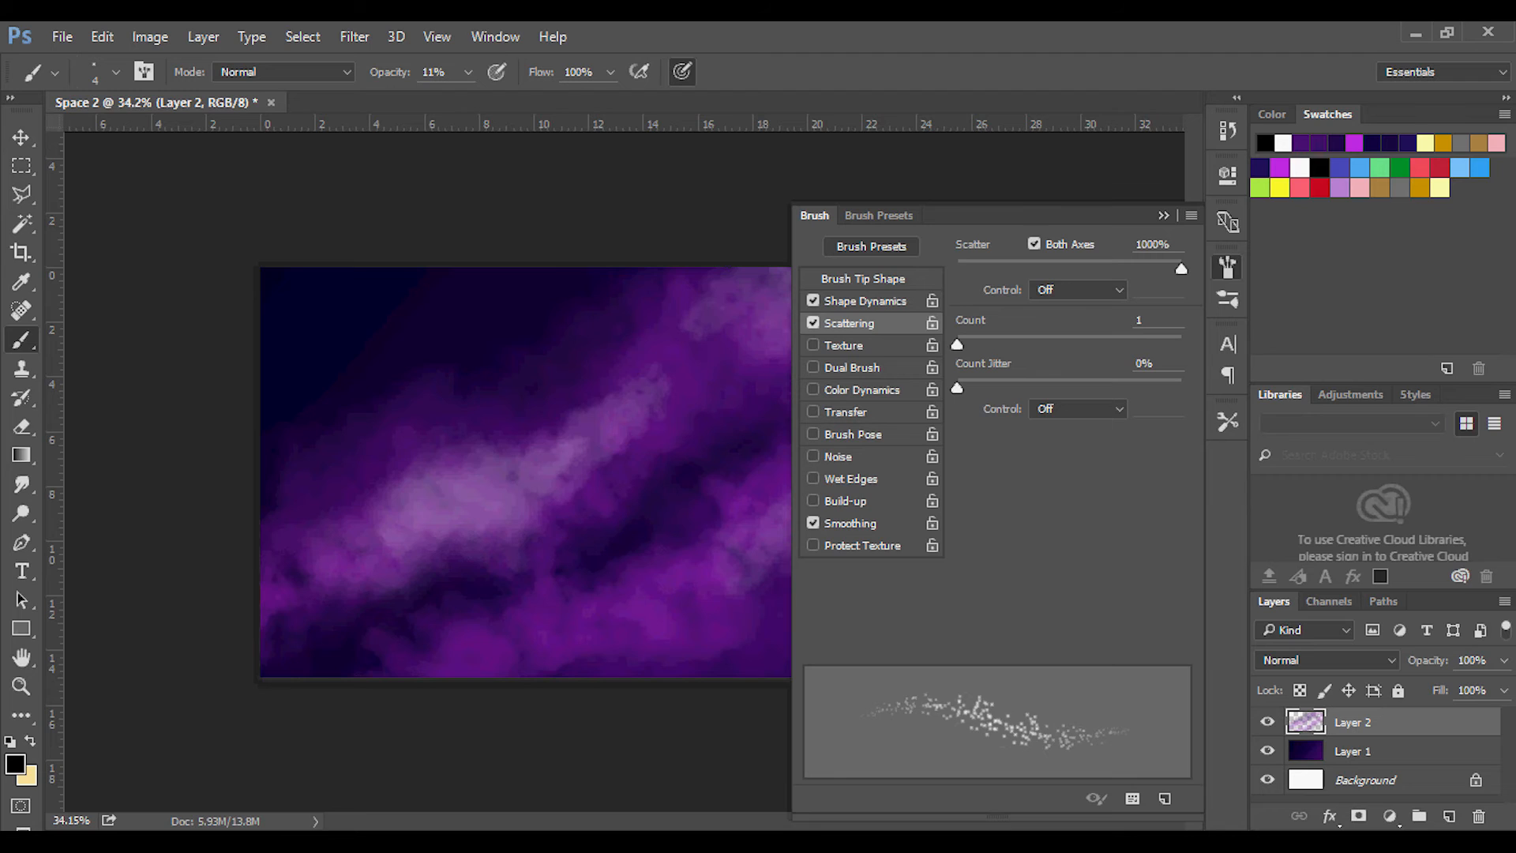
pyautogui.click(863, 279)
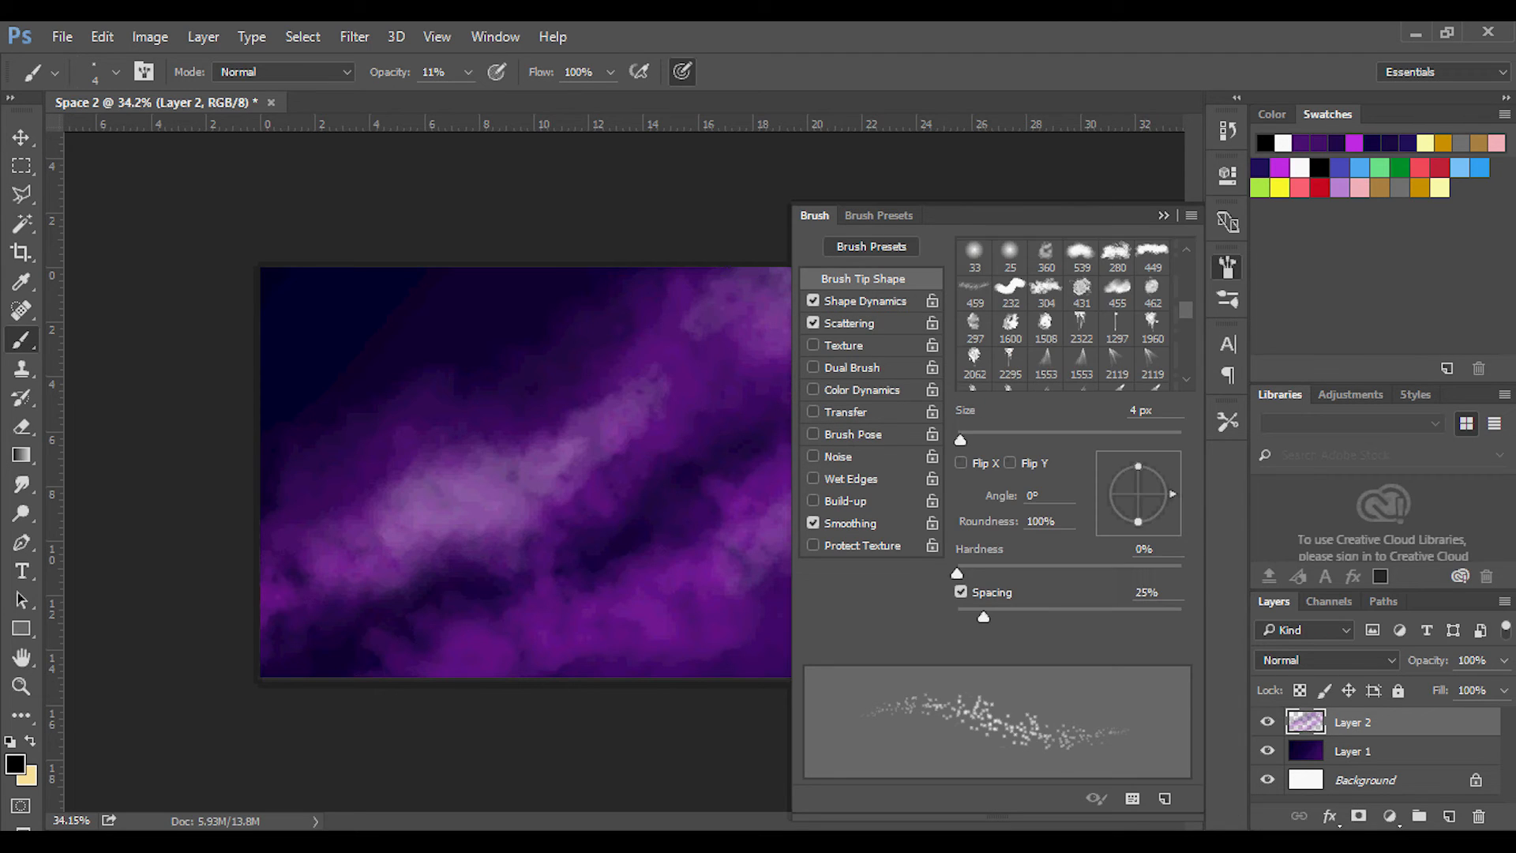
pyautogui.moveTo(983, 617); pyautogui.dragTo(1181, 616)
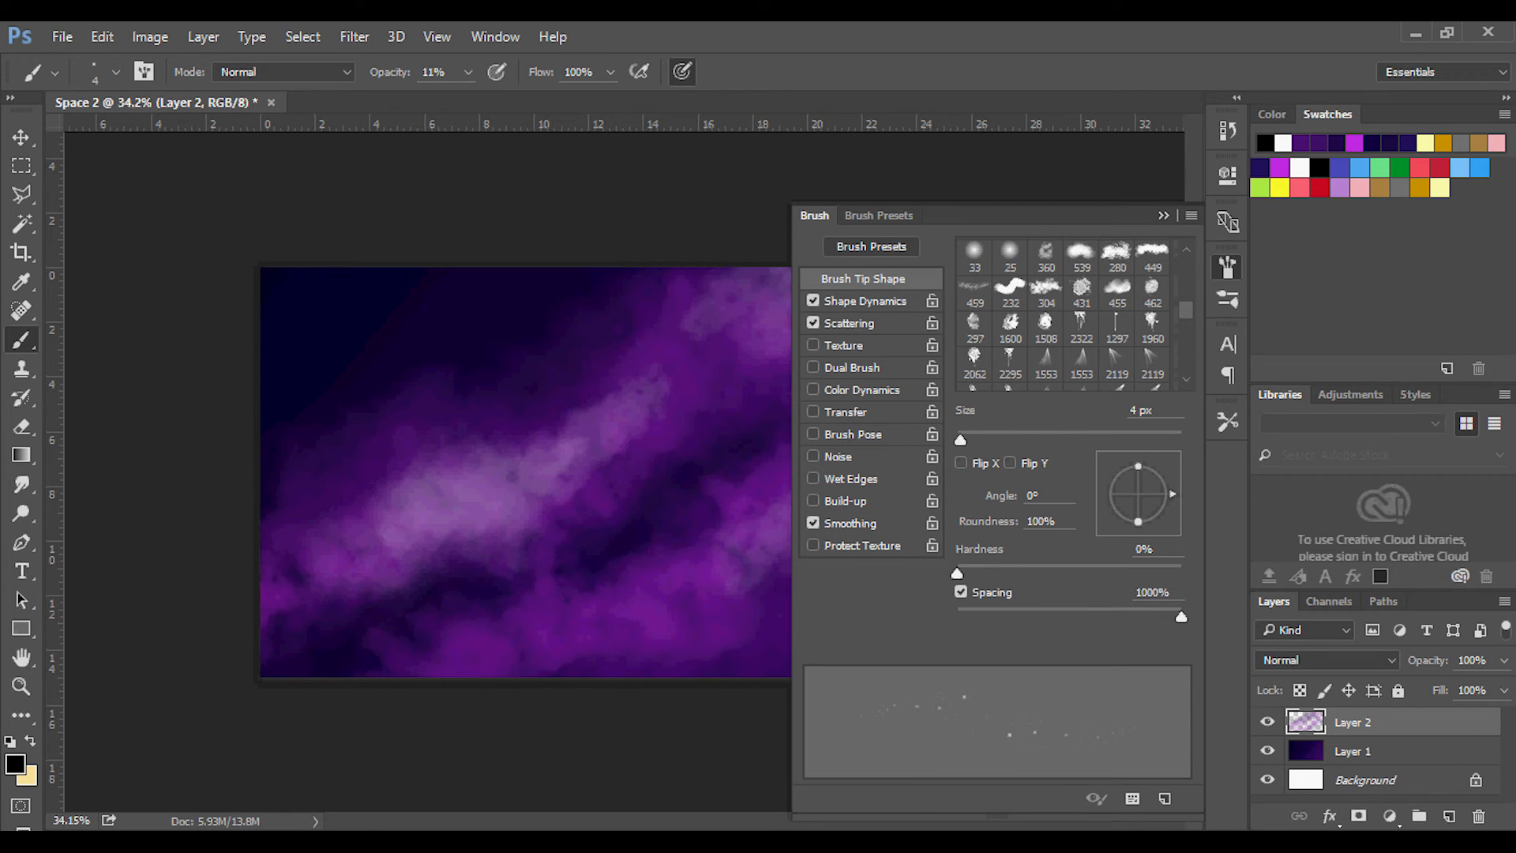
# Select the saved 4 px scattered-dot brush preset and set its opacity to 67%.
pyautogui.click(879, 215)
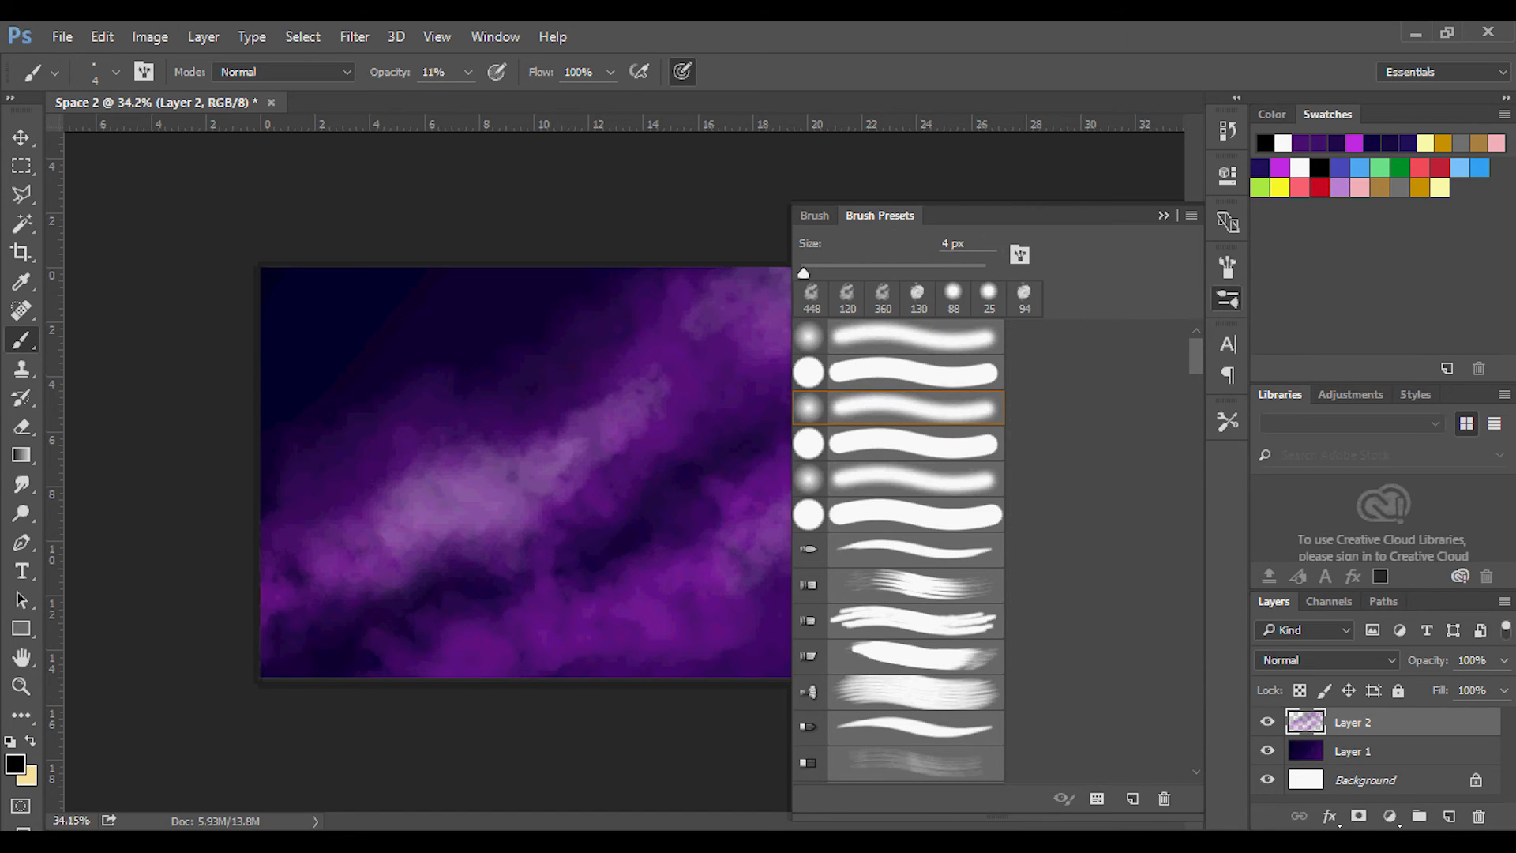
pyautogui.scroll(-15, 899, 553)
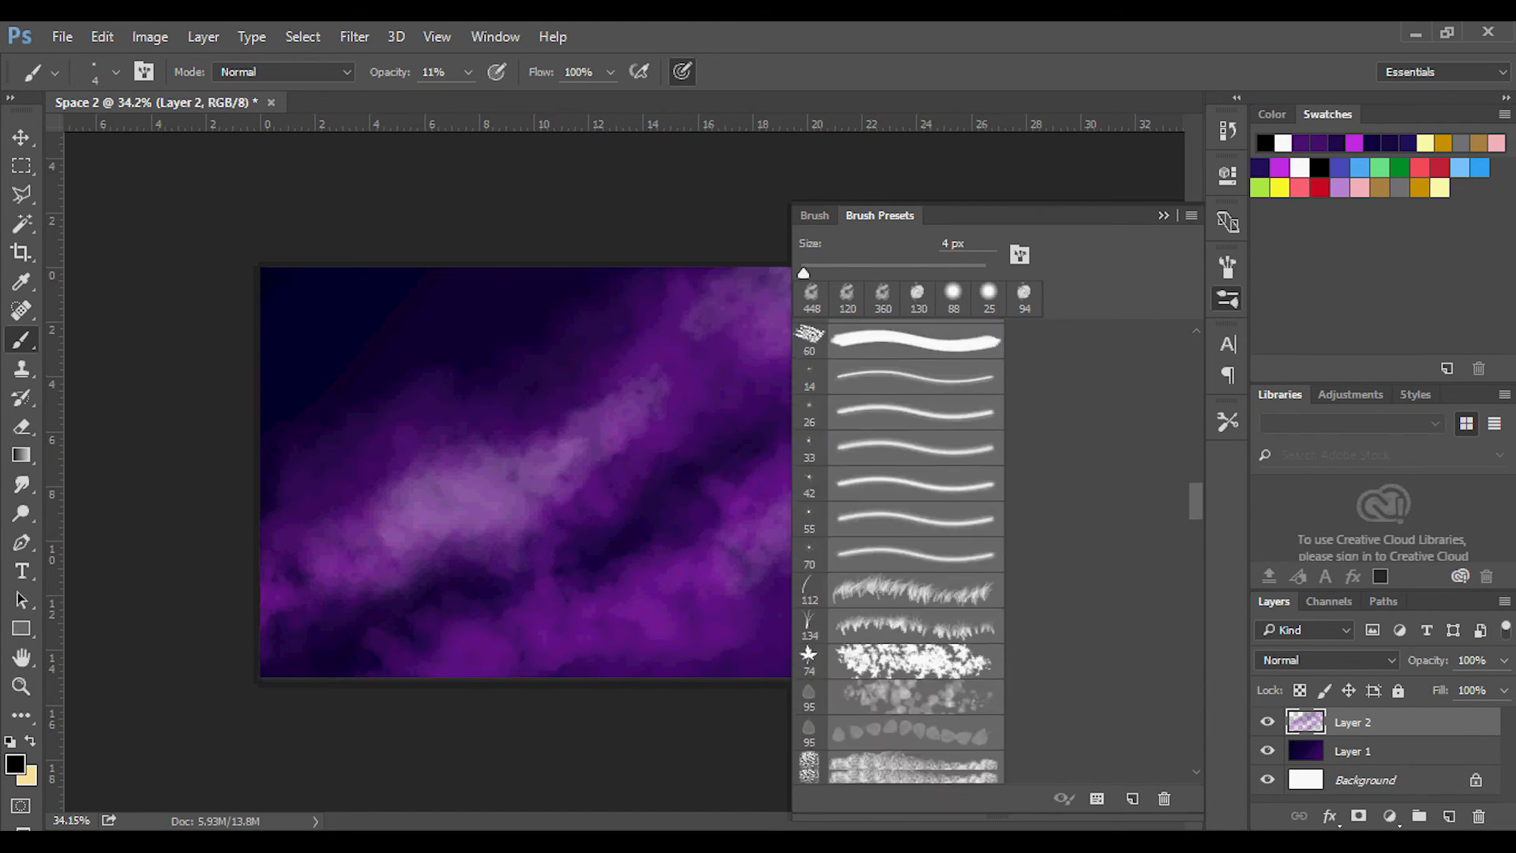
pyautogui.scroll(-7, 899, 572)
pyautogui.click(898, 572)
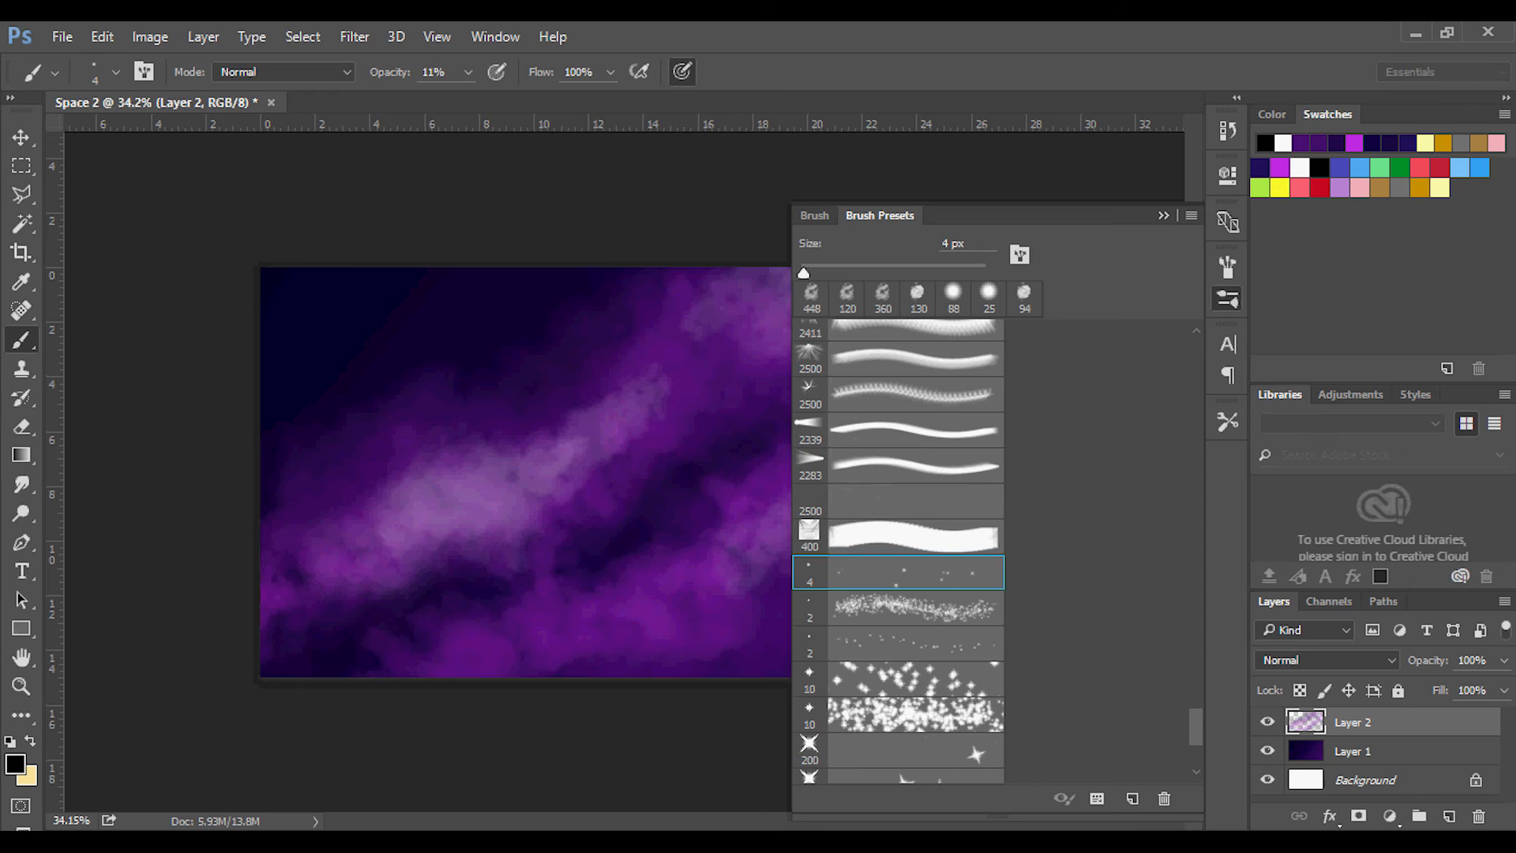
pyautogui.click(1163, 215)
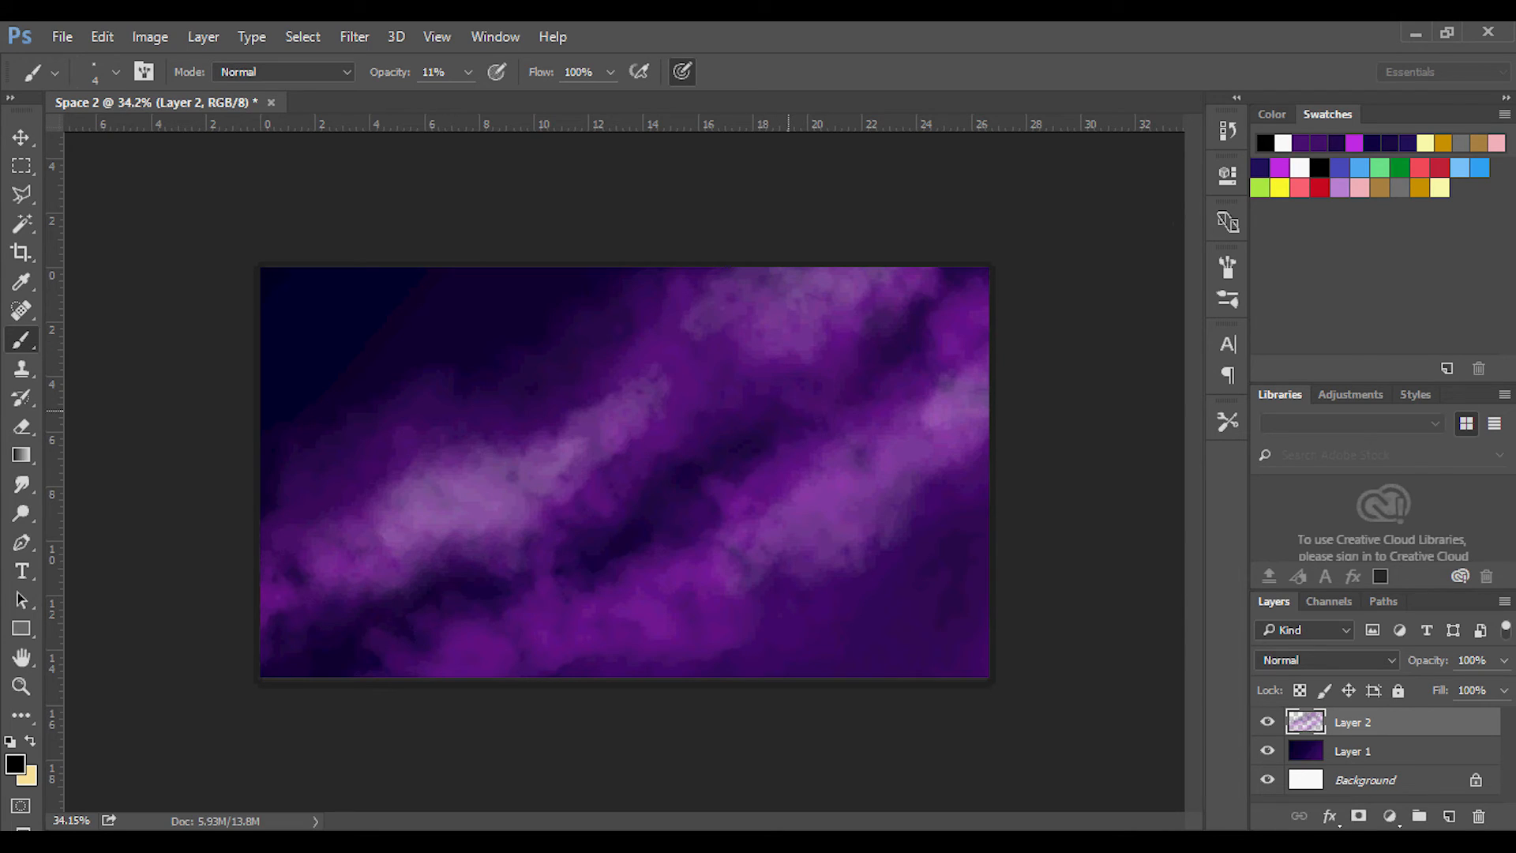
pyautogui.click(468, 72)
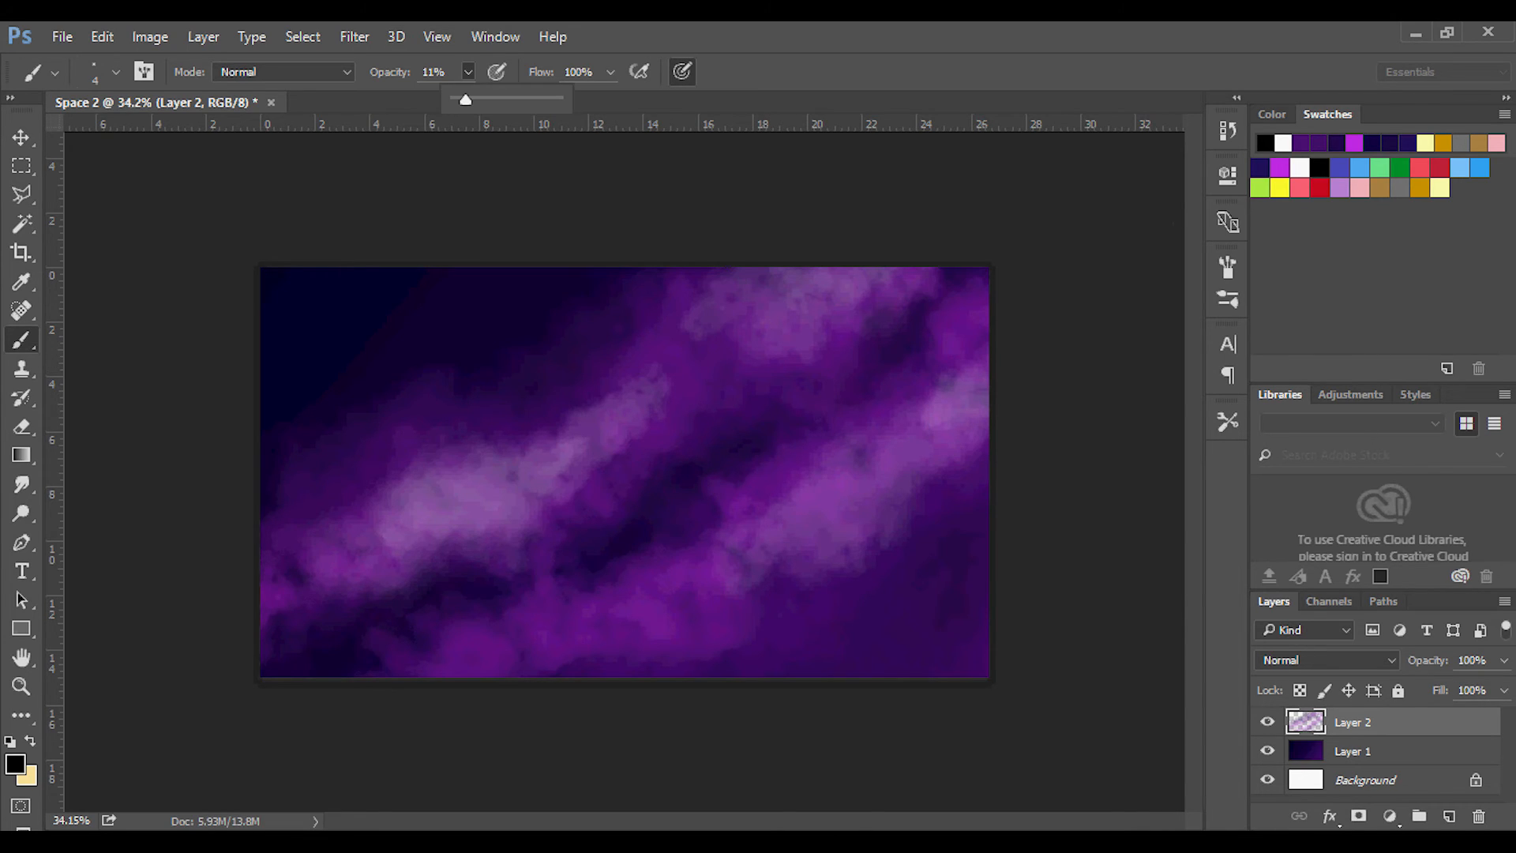
pyautogui.moveTo(465, 99); pyautogui.dragTo(523, 100)
pyautogui.press('Return')
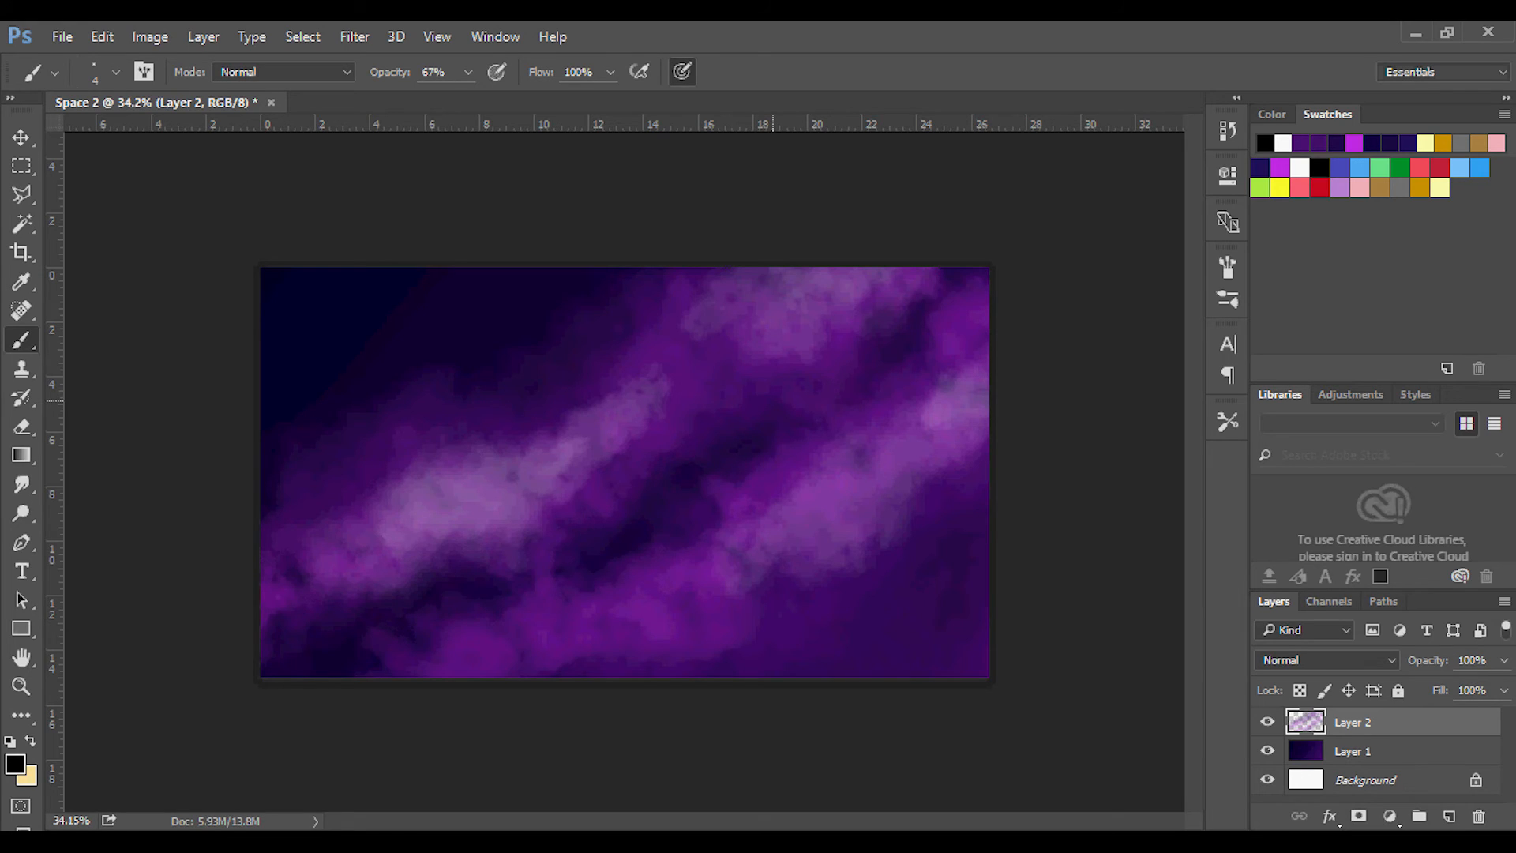
# Scatter fine white stars along both cloud bands, lowering the brush opacity to 41% for the fainter ones.
pyautogui.click(1299, 168)
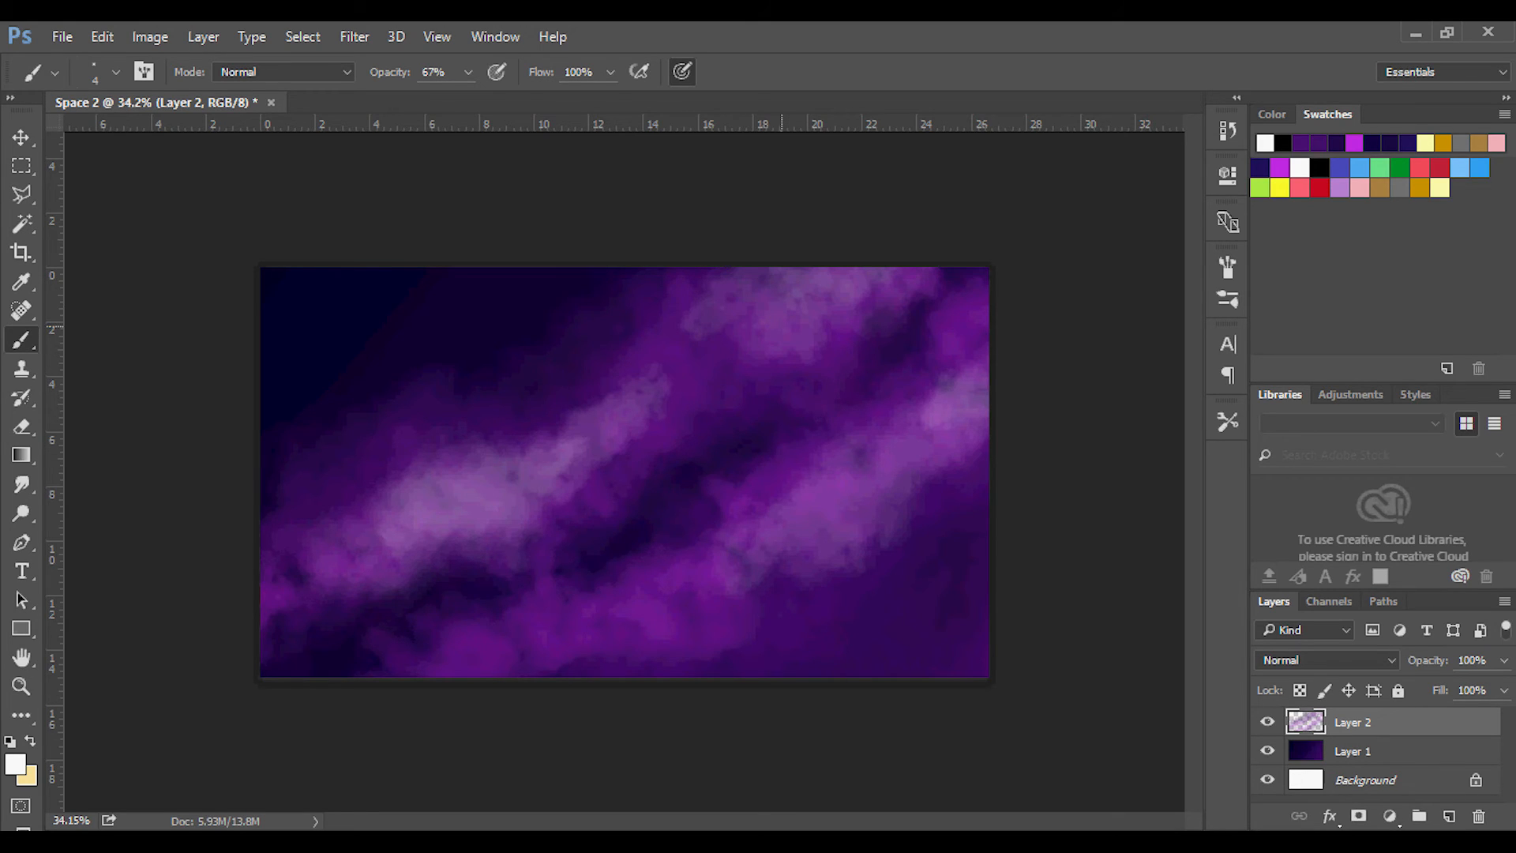
pyautogui.moveTo(848, 284)
pyautogui.mouseDown()
pyautogui.moveTo(793, 341)
pyautogui.moveTo(758, 332)
pyautogui.moveTo(711, 359)
pyautogui.moveTo(782, 316)
pyautogui.moveTo(762, 303)
pyautogui.moveTo(797, 296)
pyautogui.moveTo(842, 322)
pyautogui.mouseUp()
pyautogui.moveTo(738, 387)
pyautogui.mouseDown()
pyautogui.moveTo(782, 316)
pyautogui.moveTo(732, 355)
pyautogui.moveTo(774, 312)
pyautogui.moveTo(803, 375)
pyautogui.mouseUp()
pyautogui.click(468, 72)
pyautogui.moveTo(468, 99); pyautogui.dragTo(439, 100)
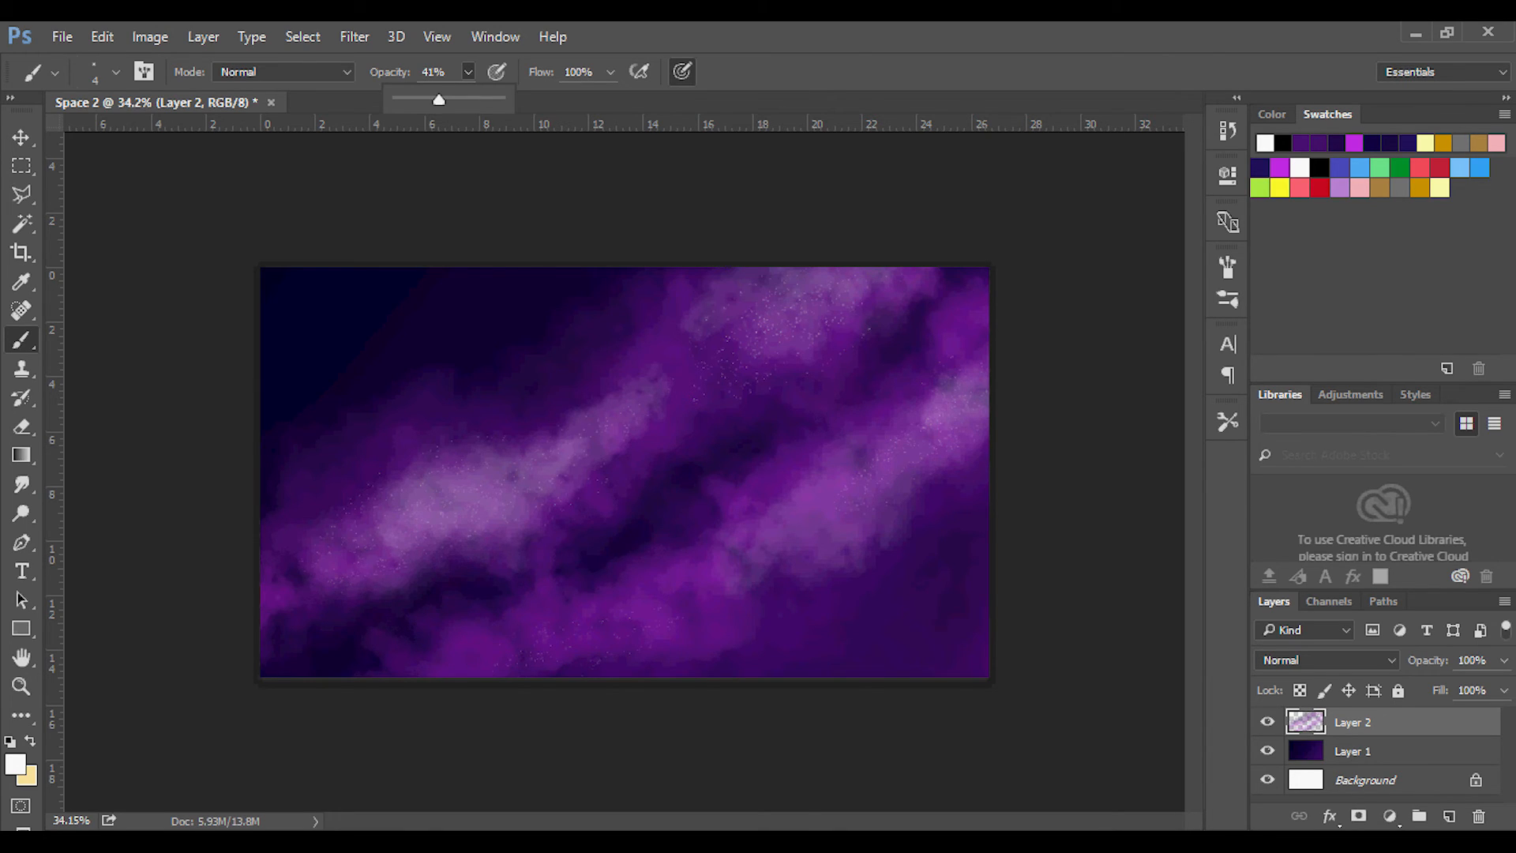
pyautogui.click(694, 400)
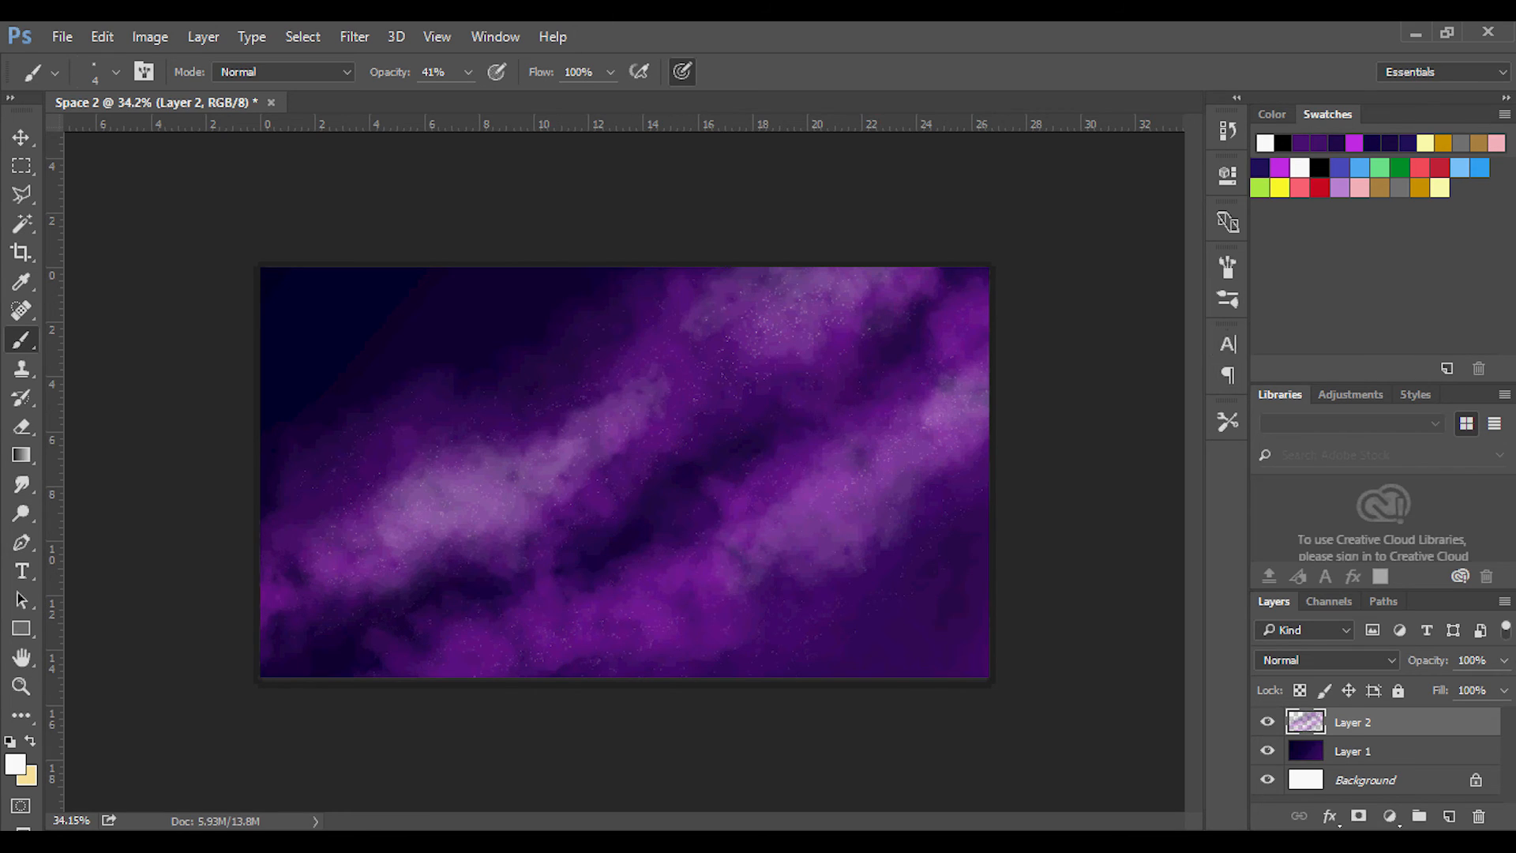
# Select the 23 px four-pointed star preset, enlarge it to 56 px, and stamp white stars on the bright cloud areas.
pyautogui.click(1227, 299)
pyautogui.scroll(-3, 898, 553)
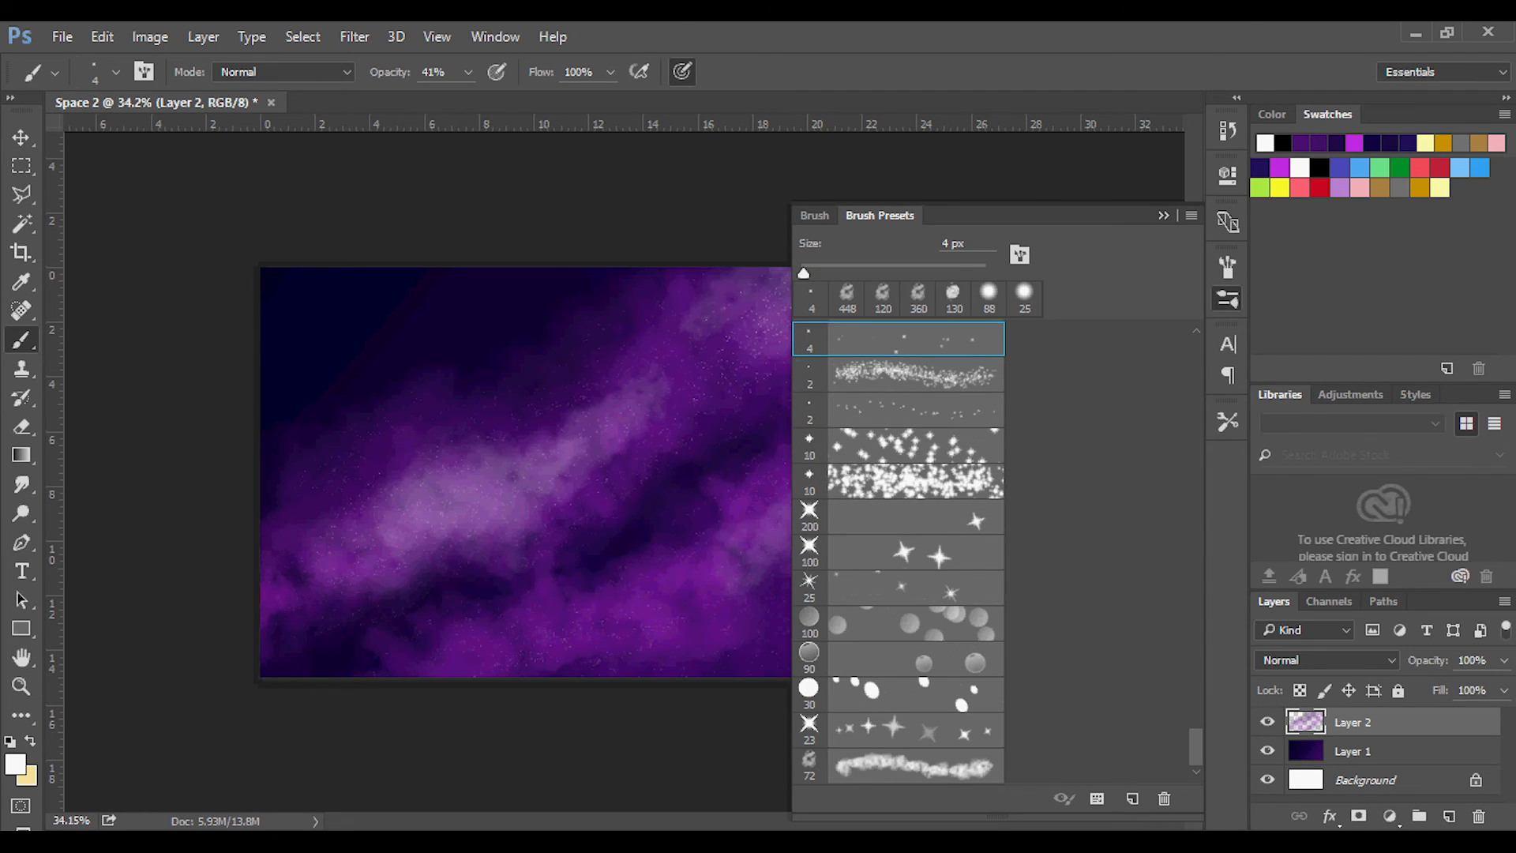
pyautogui.click(898, 730)
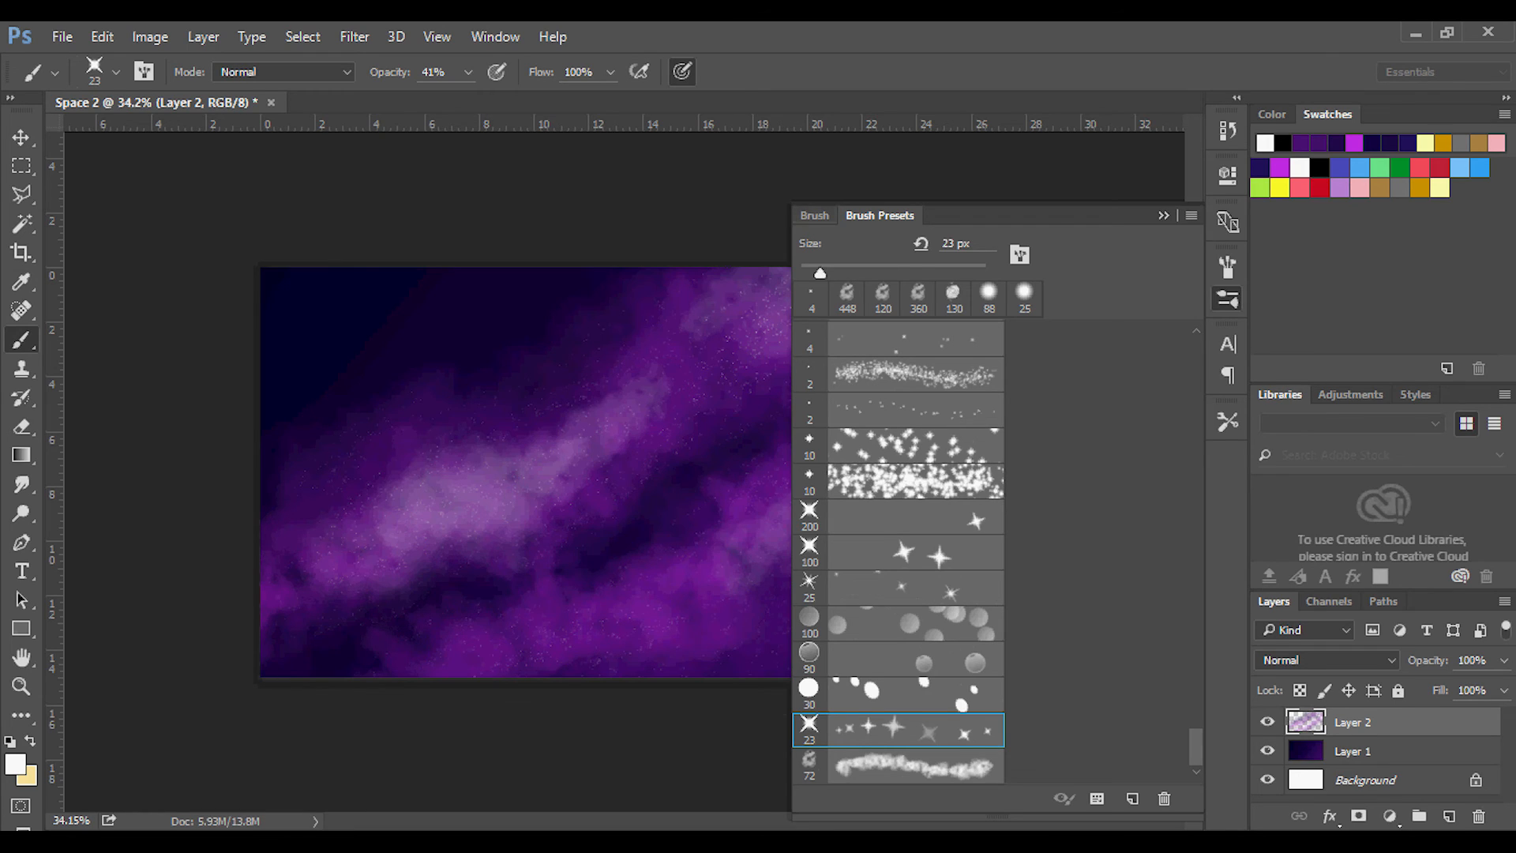
pyautogui.click(814, 215)
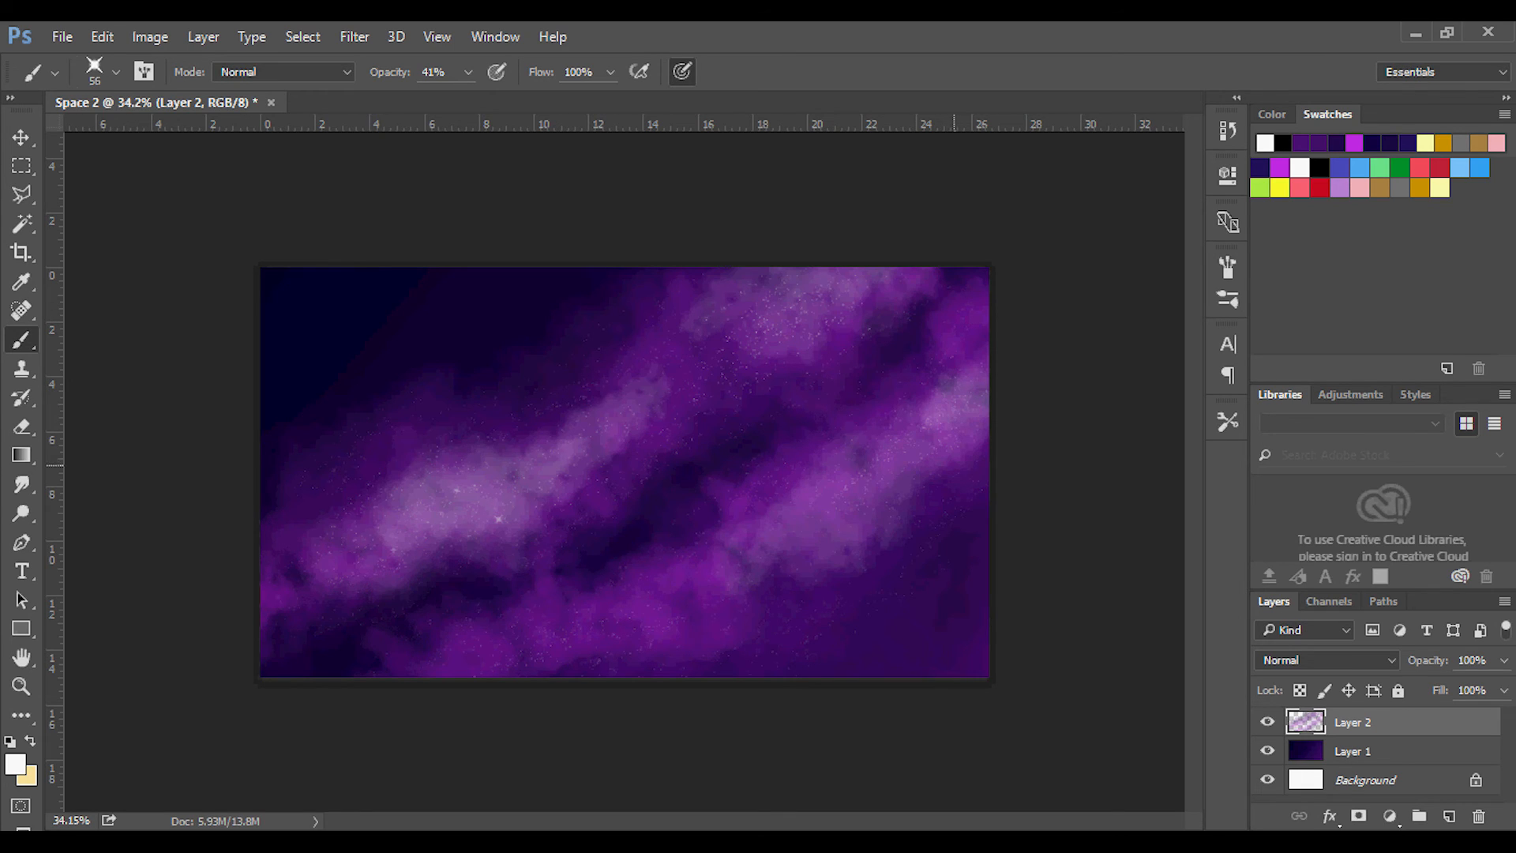
pyautogui.click(937, 424)
pyautogui.click(850, 530)
pyautogui.click(836, 518)
# Stamp brighter white stars on the cloud highlights with the star brush at 100% opacity and 78 px.
pyautogui.click(1227, 299)
pyautogui.click(468, 72)
pyautogui.moveTo(463, 99); pyautogui.dragTo(525, 100)
pyautogui.press('Return')
pyautogui.click(115, 72)
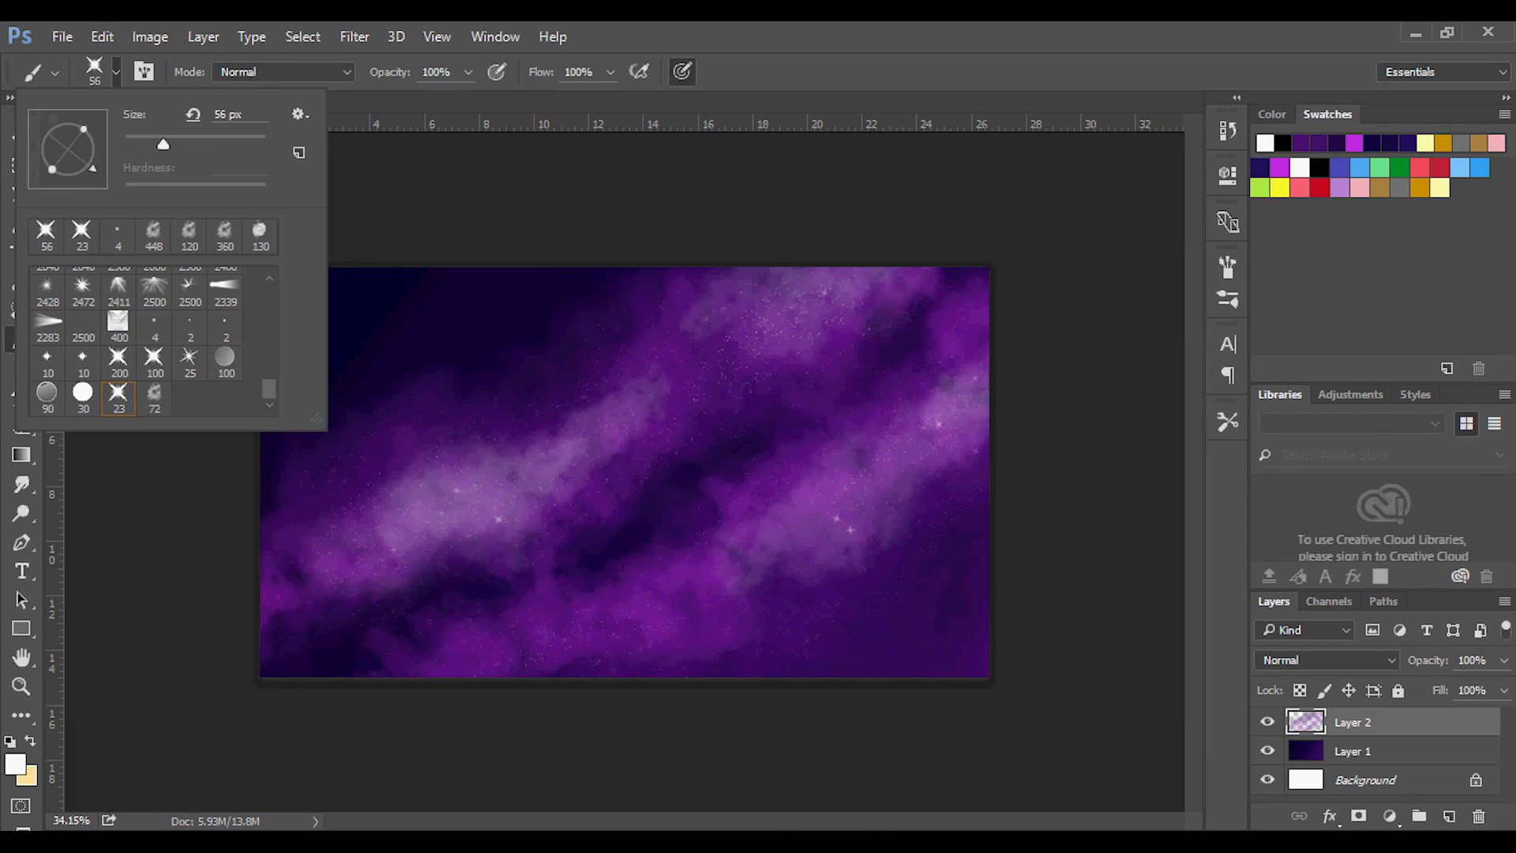
pyautogui.moveTo(163, 144); pyautogui.dragTo(180, 144)
pyautogui.press('Return')
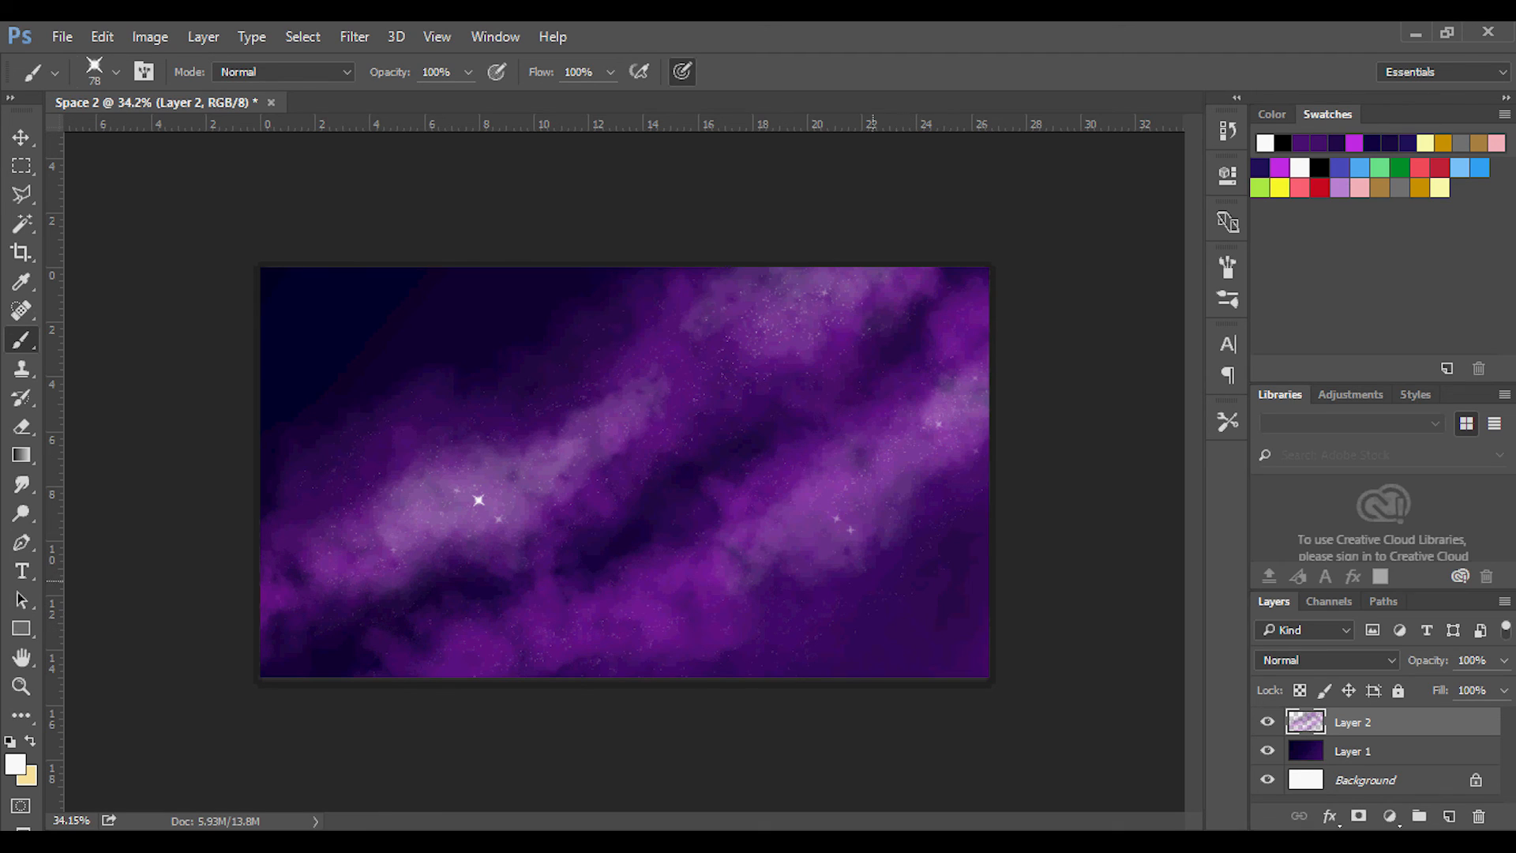
pyautogui.click(960, 419)
# Reset the star brush to 23 px and stamp small bright stars over the dark upper-left corner of the canvas.
pyautogui.click(1227, 298)
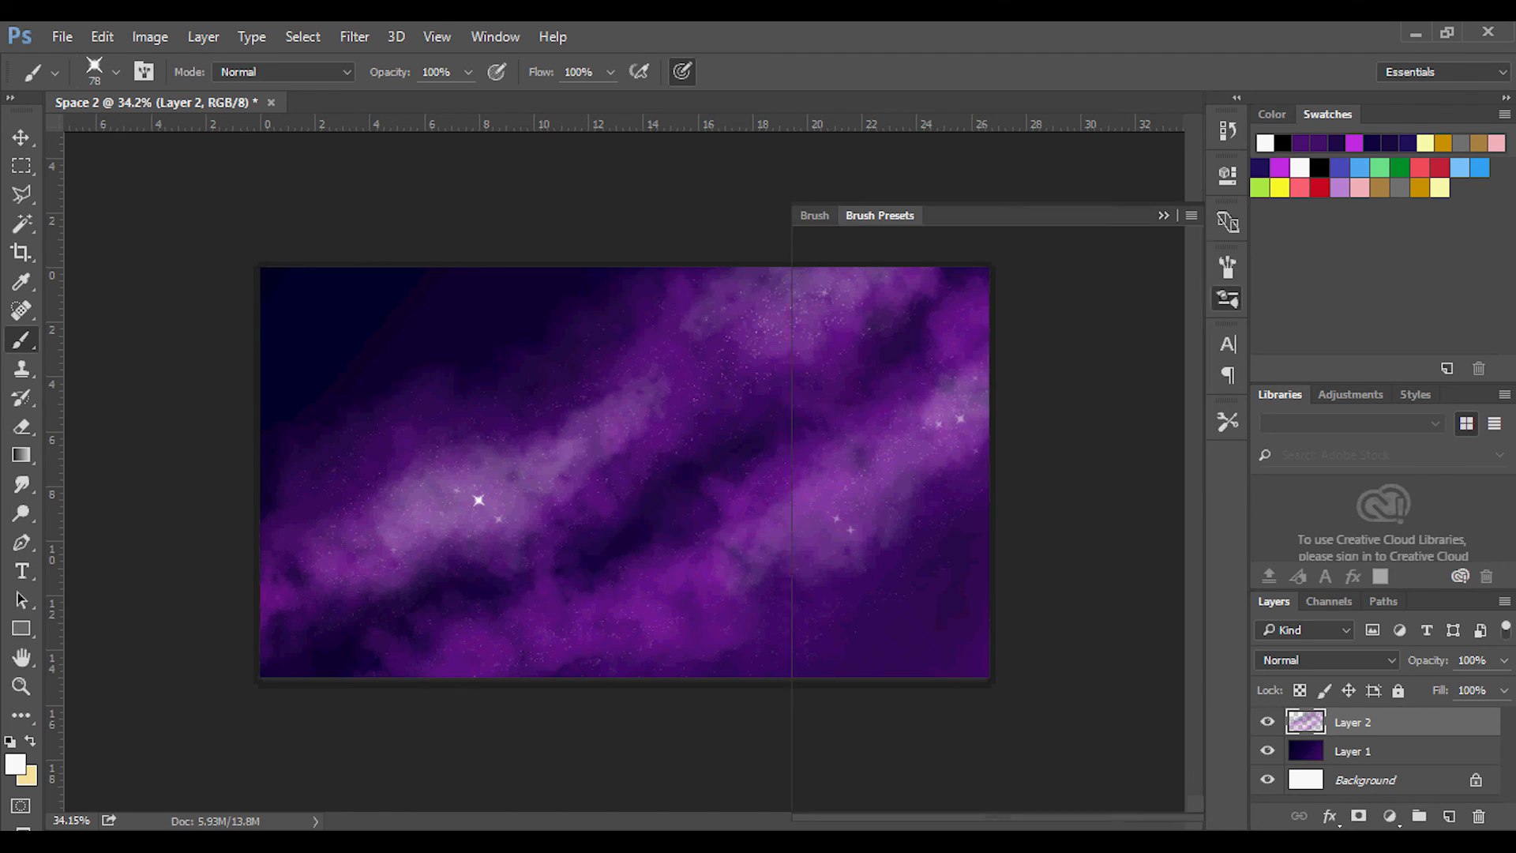
pyautogui.click(898, 730)
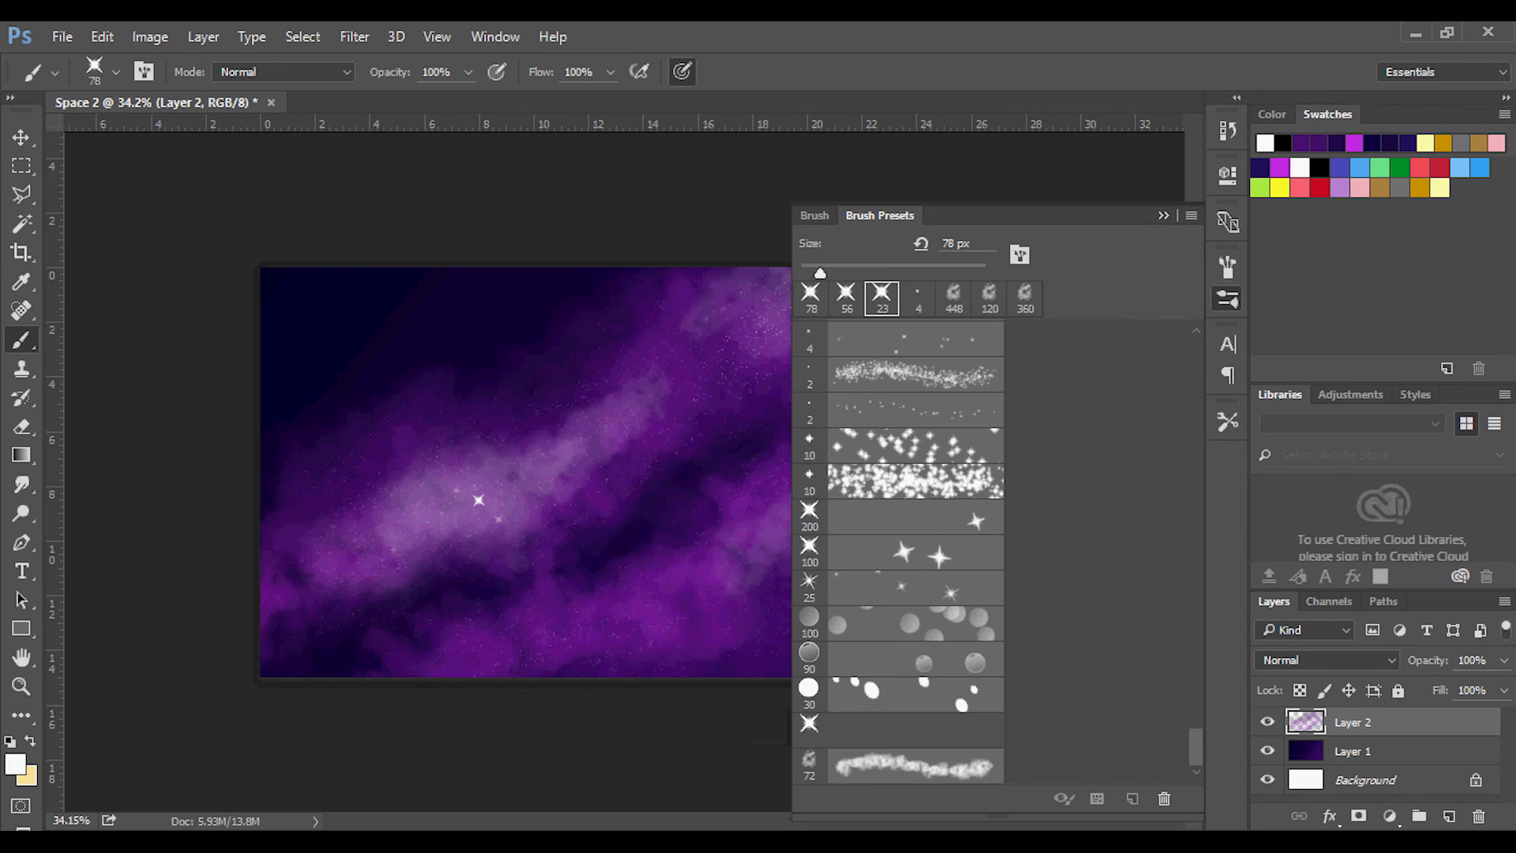
pyautogui.click(1161, 221)
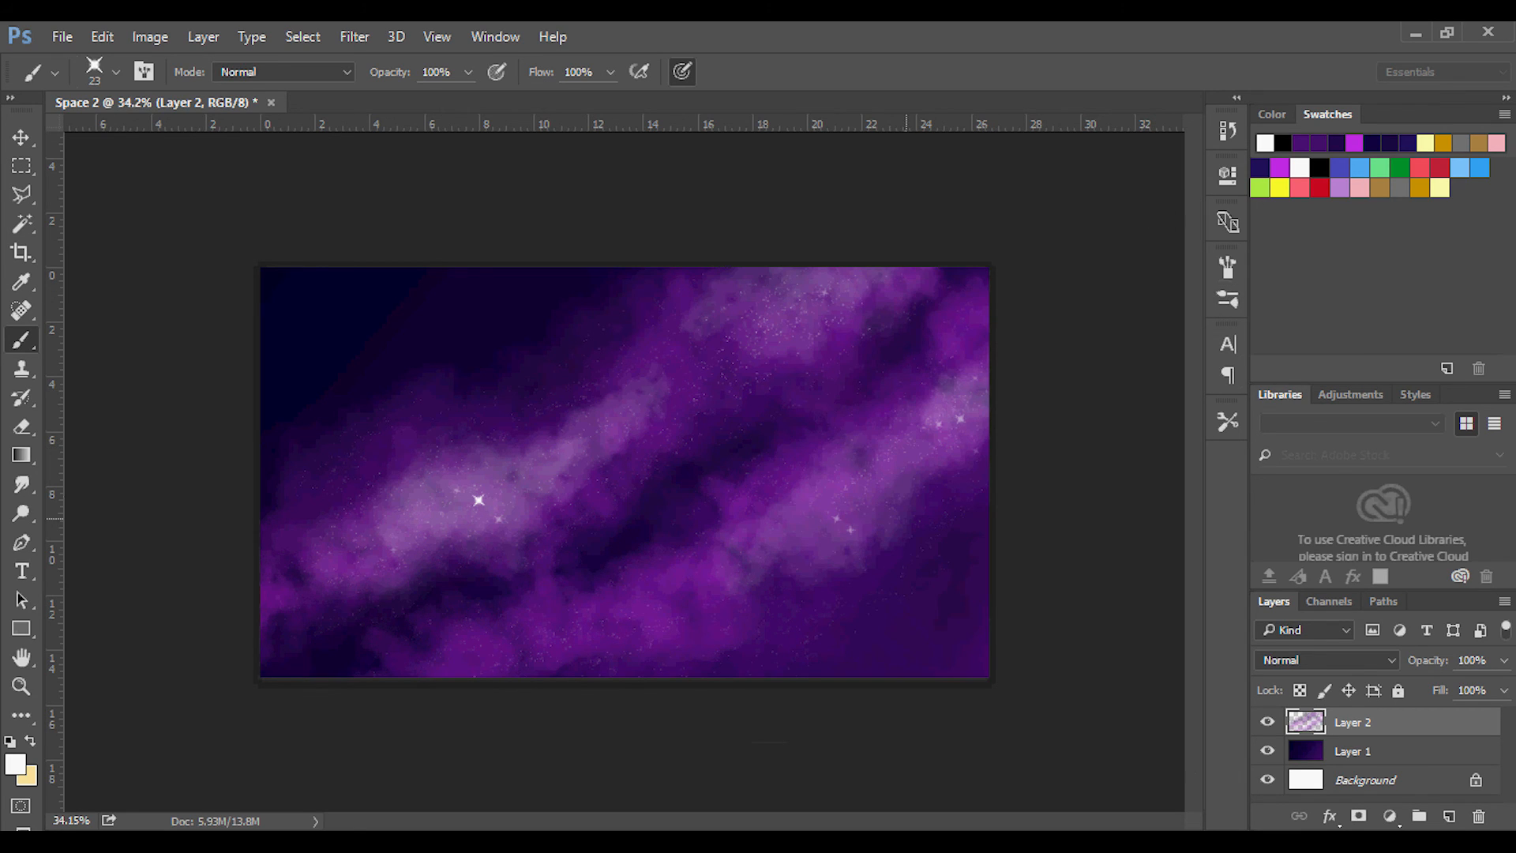
pyautogui.click(306, 286)
pyautogui.click(319, 366)
pyautogui.click(397, 285)
pyautogui.click(467, 334)
pyautogui.click(522, 273)
# Lower the brush opacity to 43% and add fainter small stars between the bright ones in the dark corner.
pyautogui.click(467, 72)
pyautogui.moveTo(466, 100); pyautogui.dragTo(407, 101)
pyautogui.press('Return')
pyautogui.click(351, 299)
pyautogui.click(366, 352)
pyautogui.click(441, 302)
pyautogui.click(302, 329)
pyautogui.click(490, 298)
pyautogui.click(295, 385)
pyautogui.click(462, 276)
# Give the Eraser a 94 px hard round tip, and switch to the Rectangular Marquee tool.
pyautogui.press('g')
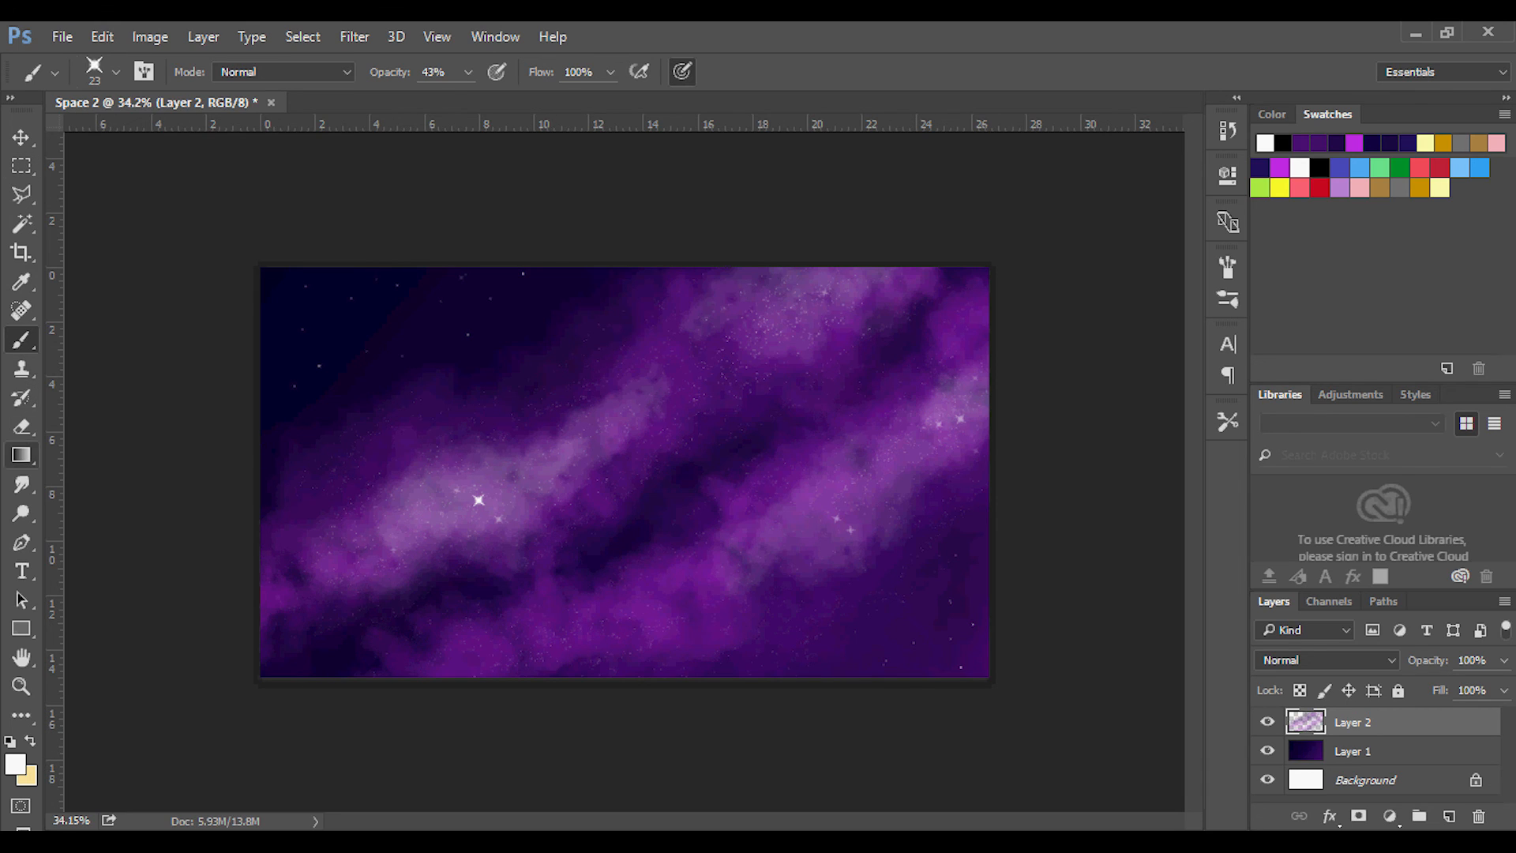
pyautogui.press('e')
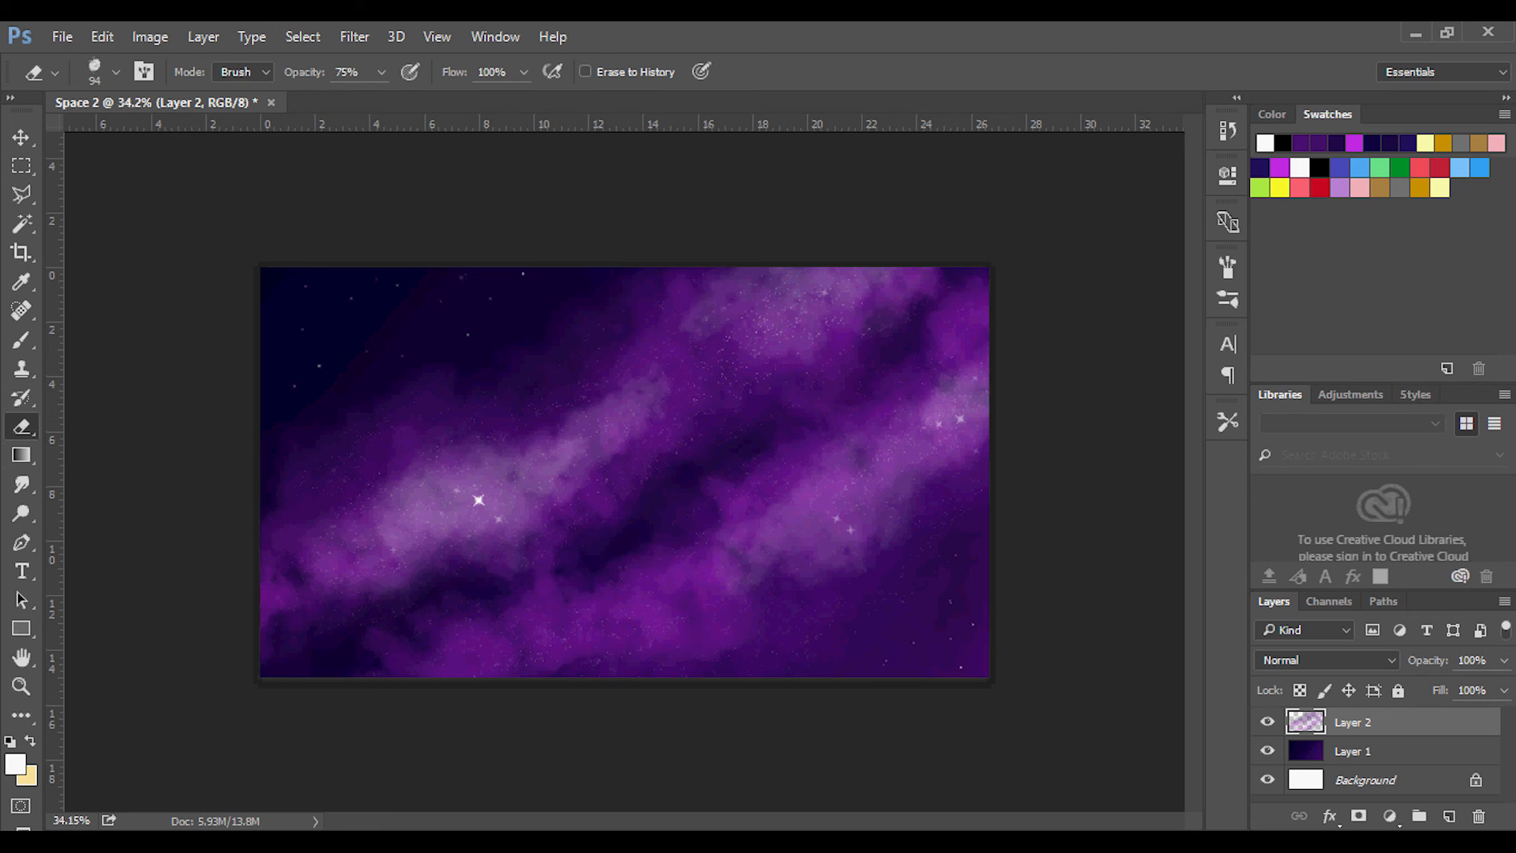
pyautogui.click(116, 72)
pyautogui.scroll(10, 150, 339)
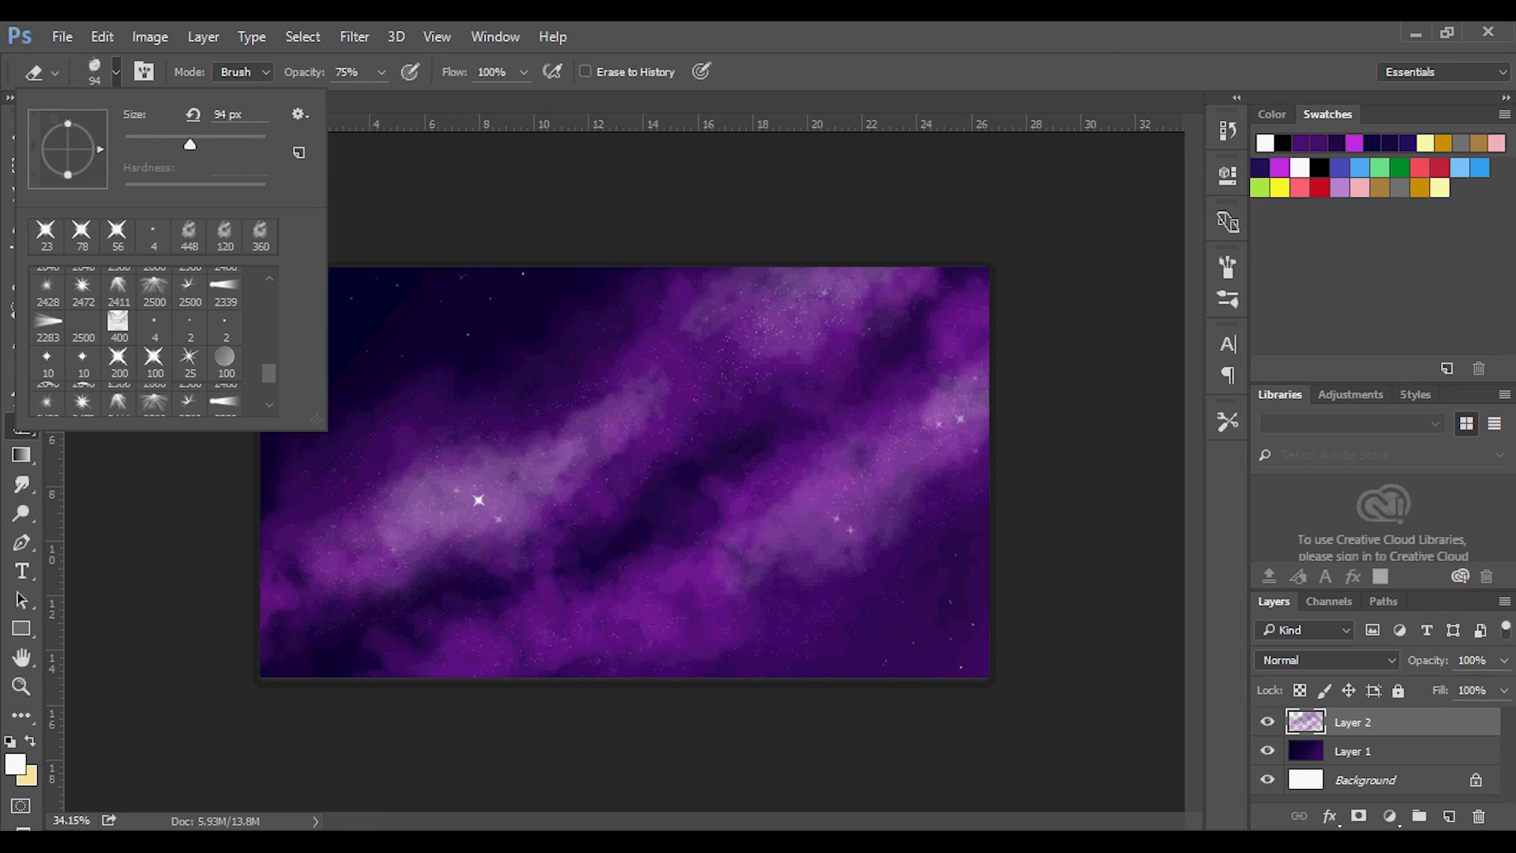
pyautogui.click(82, 284)
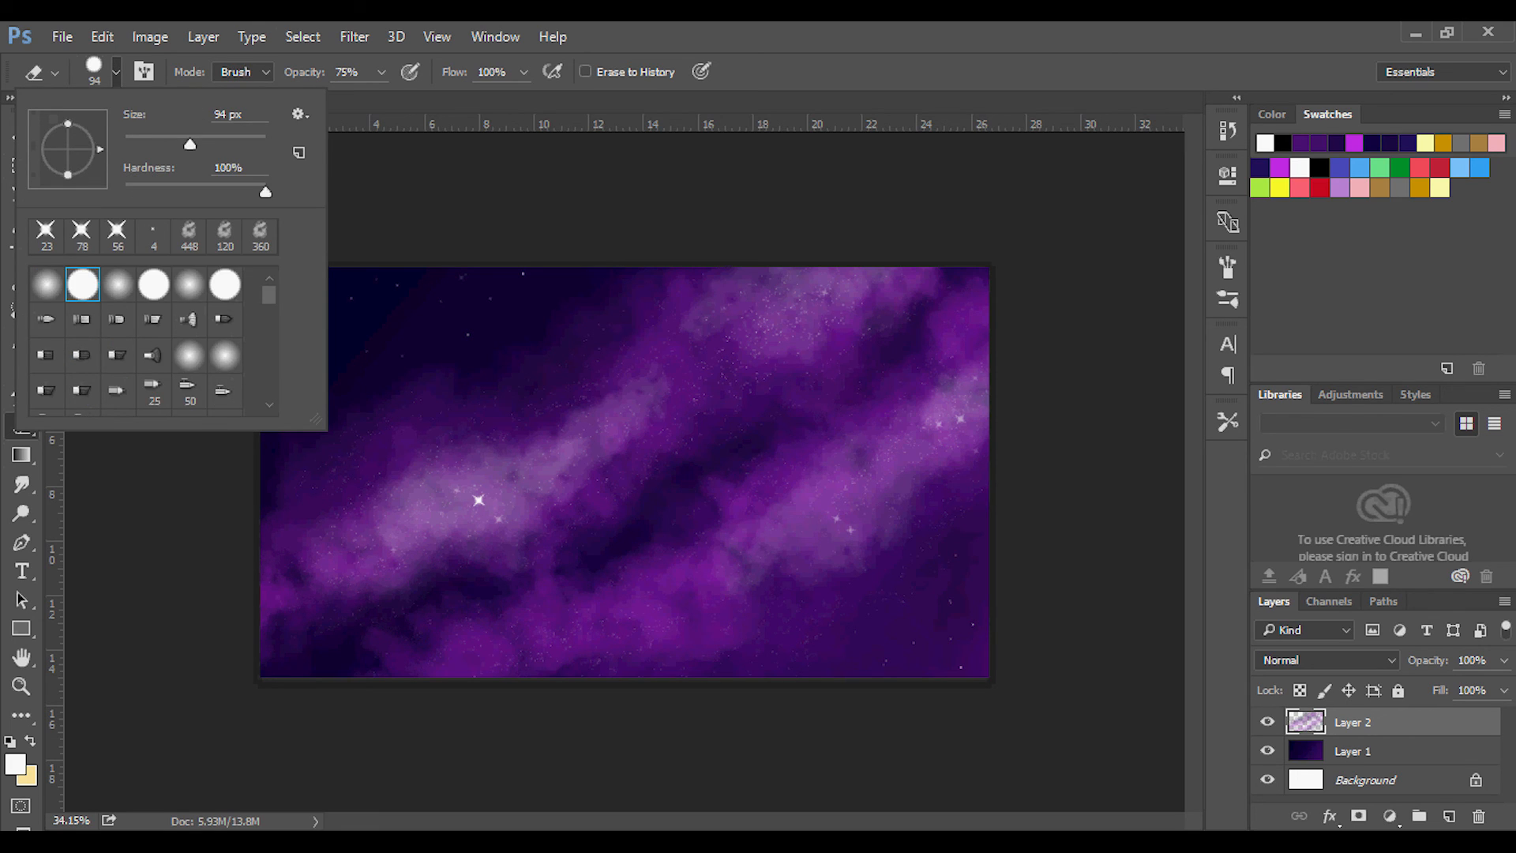
pyautogui.click(452, 166)
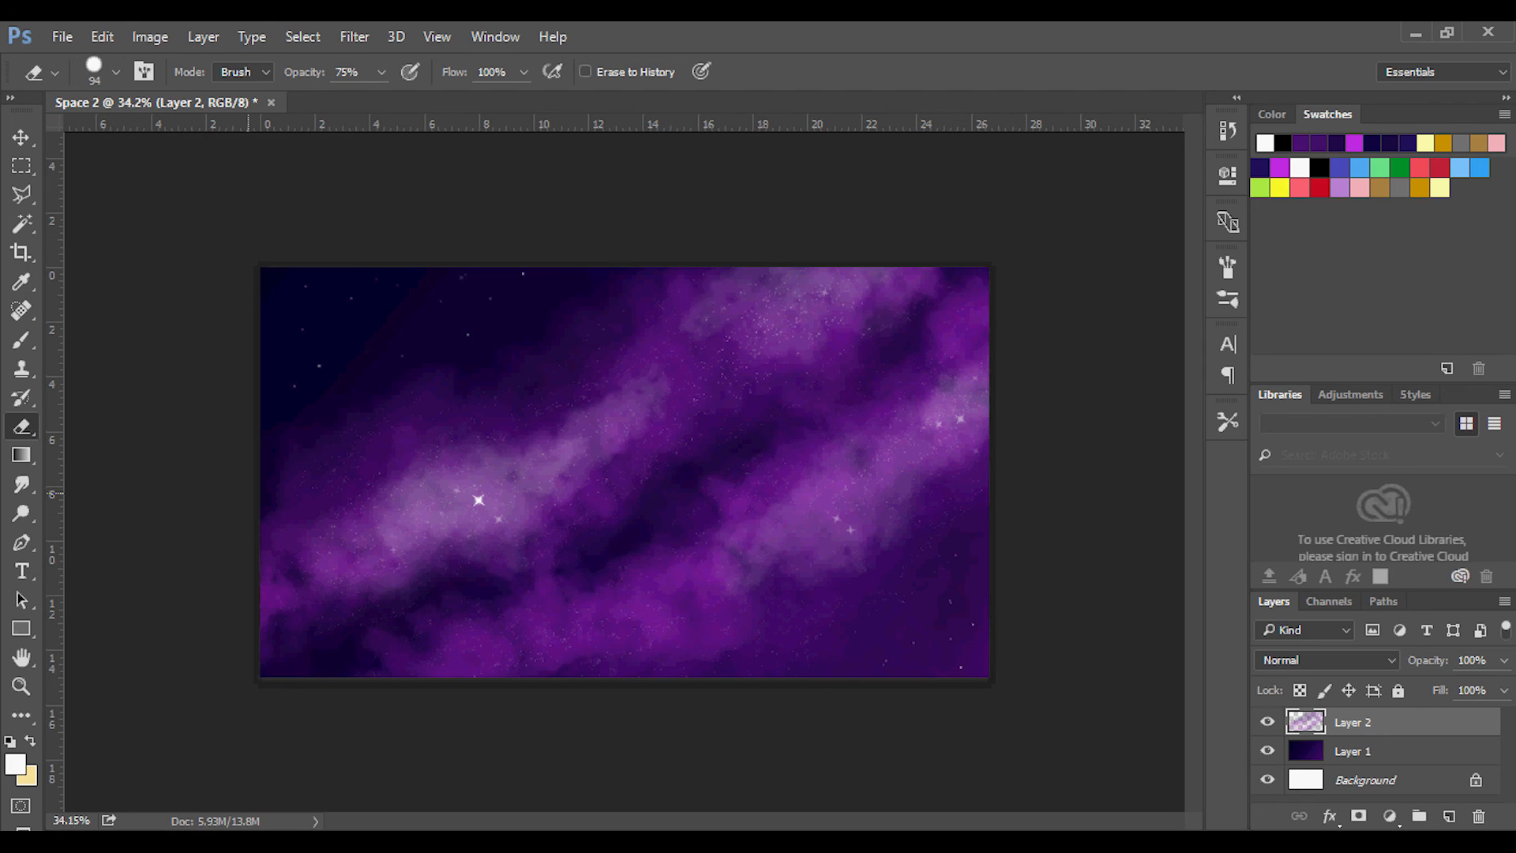
pyautogui.click(21, 166)
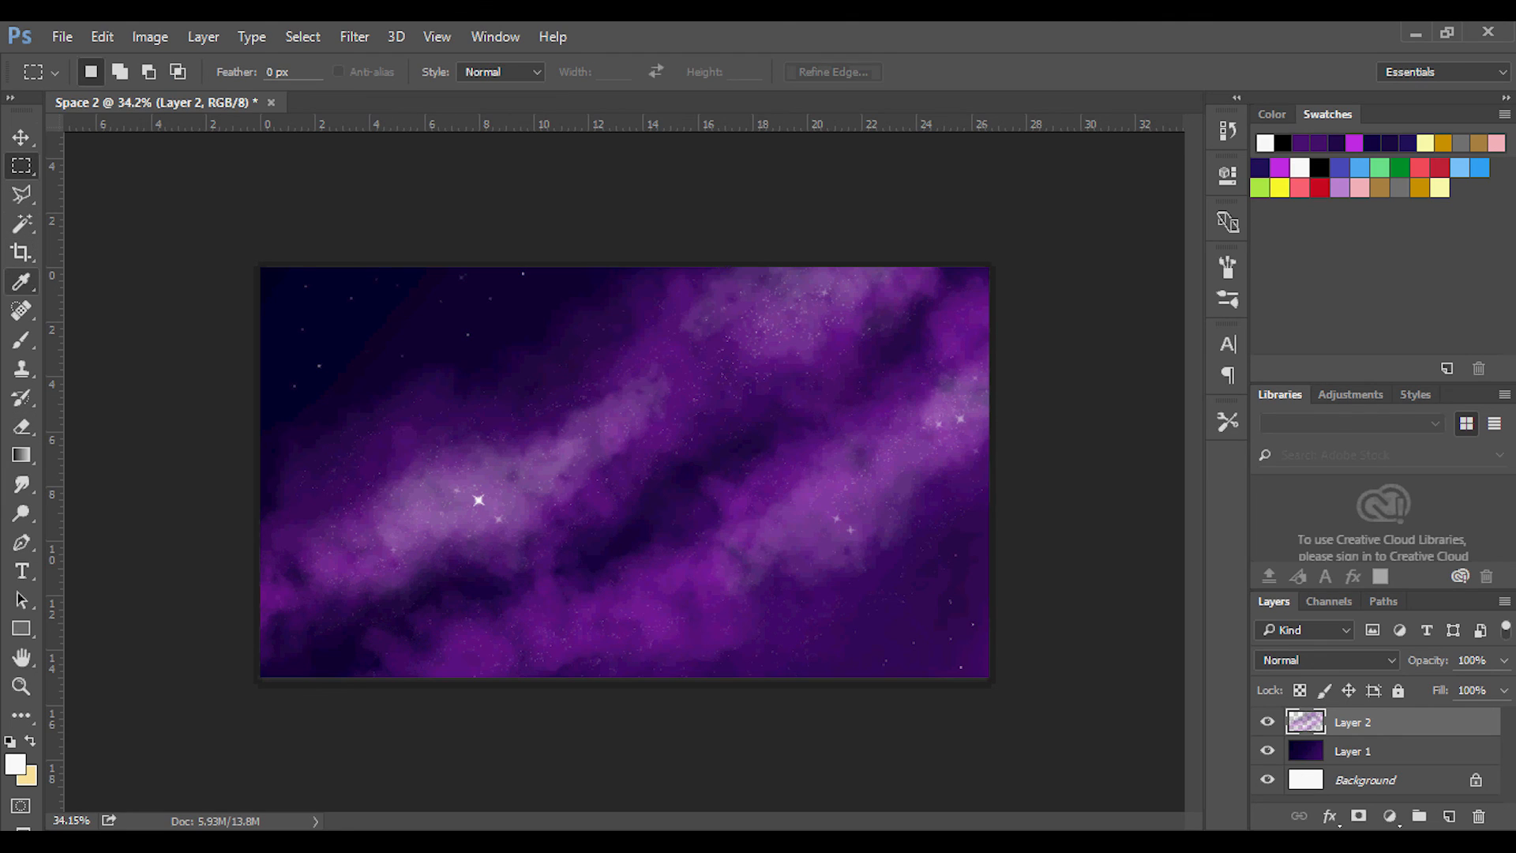